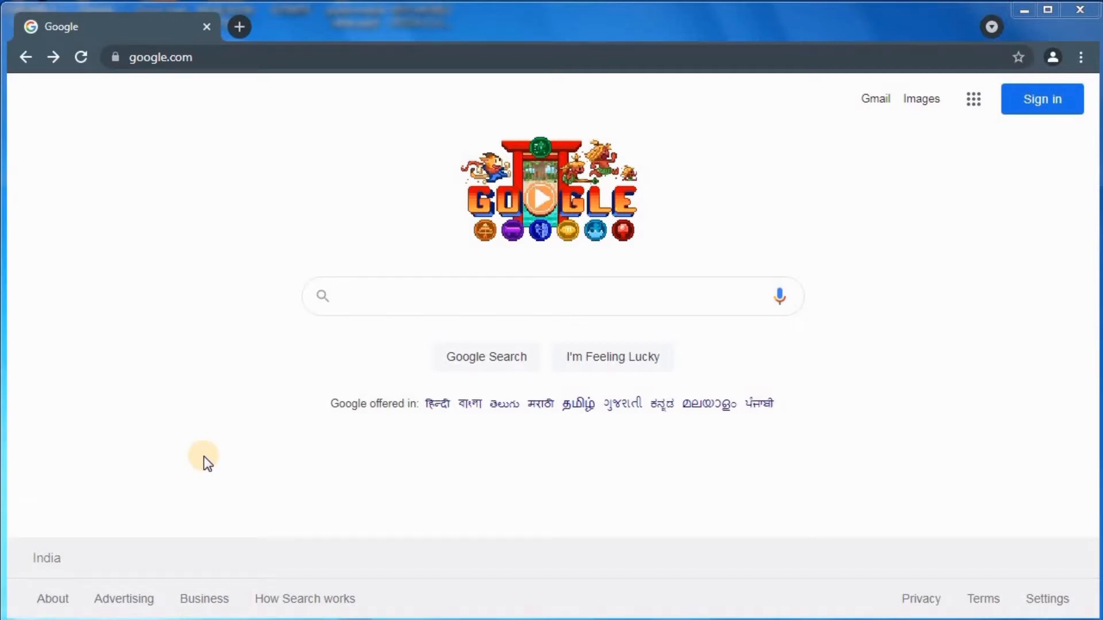
# - Search Google for "pmsonline bih nic in"
pyautogui.click(398, 302)
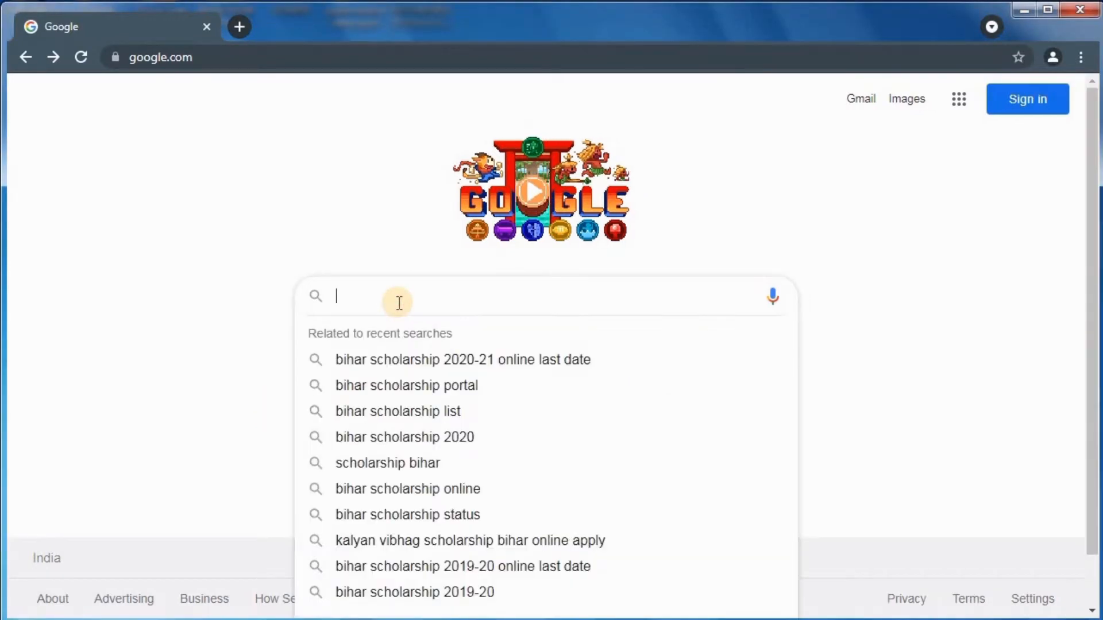
pyautogui.write('PMS')
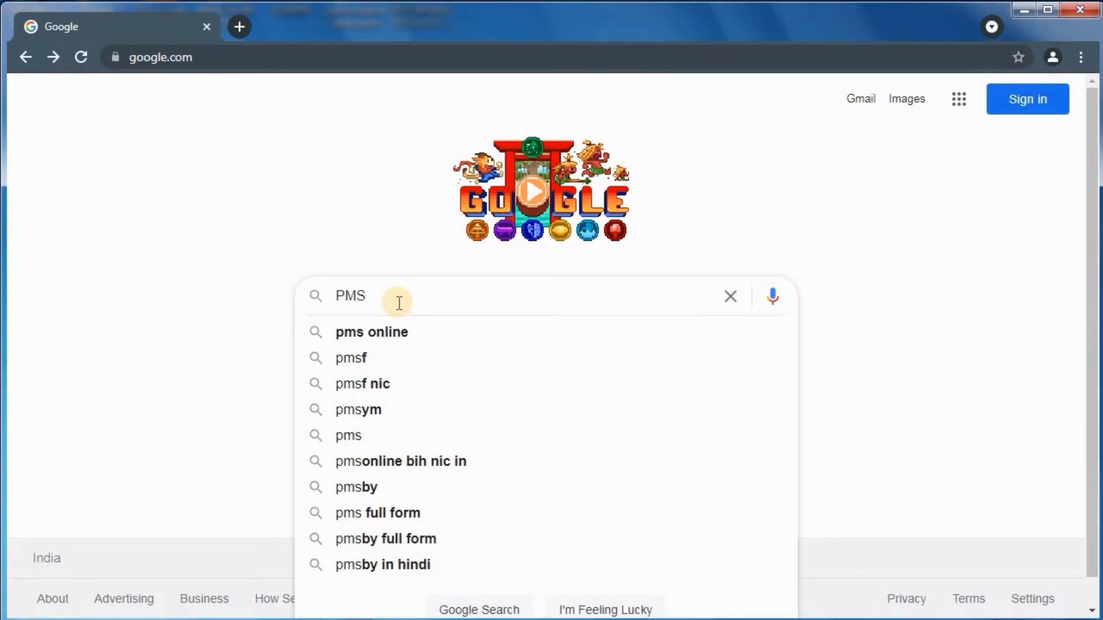
pyautogui.write('ONLI')
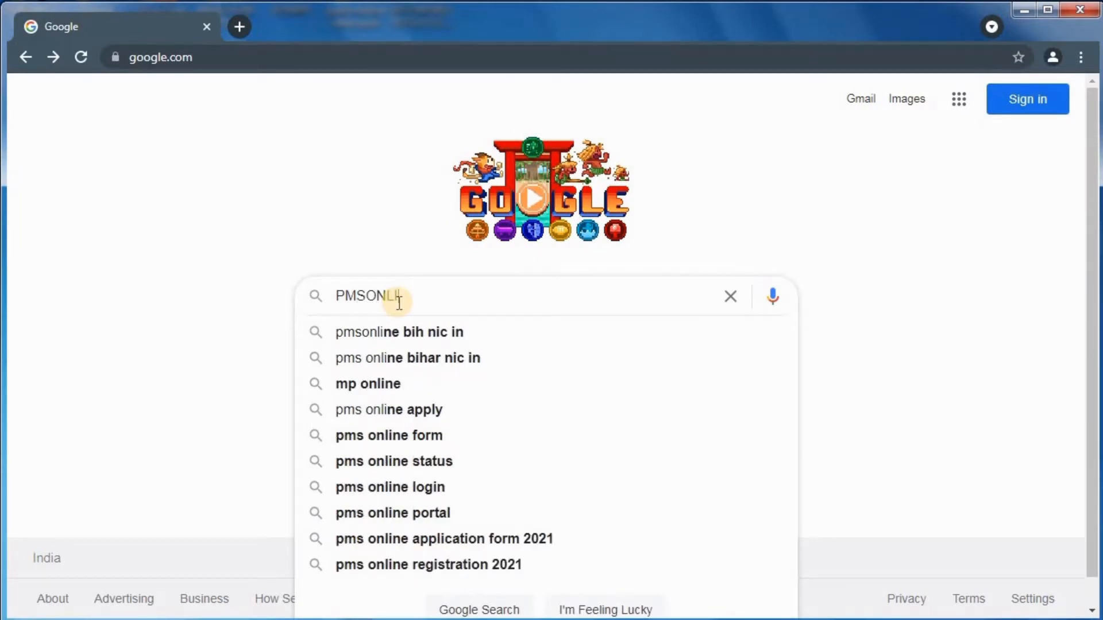
pyautogui.click(411, 332)
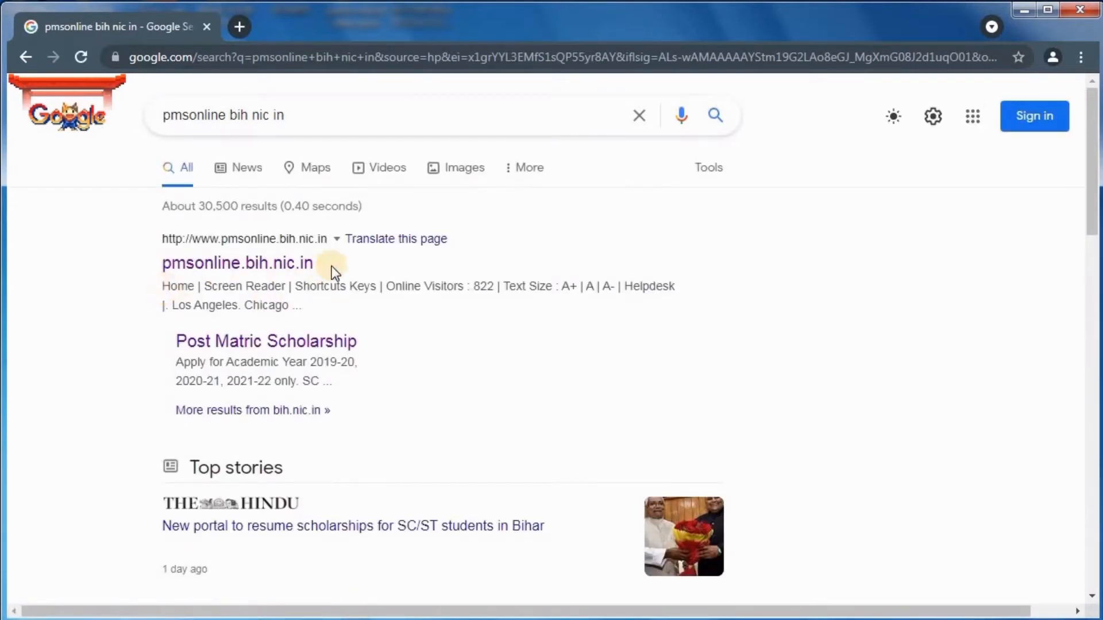
# - Open the pmsonline.bih.nic.in search result and dismiss the page translation offer
pyautogui.moveTo(330, 264); pyautogui.dragTo(146, 274)
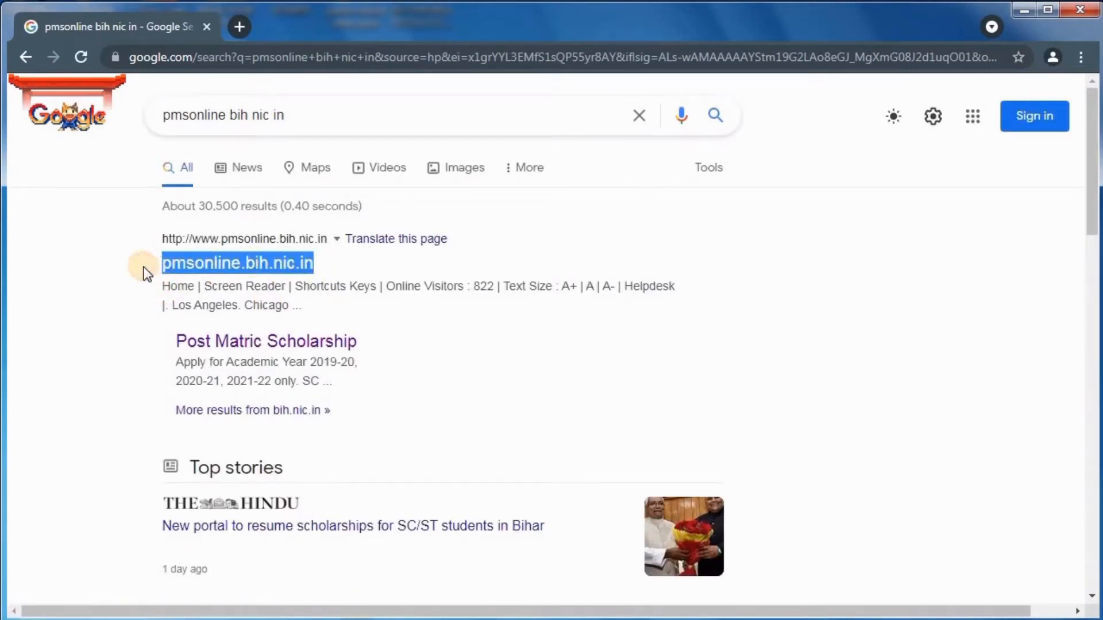
pyautogui.click(241, 267)
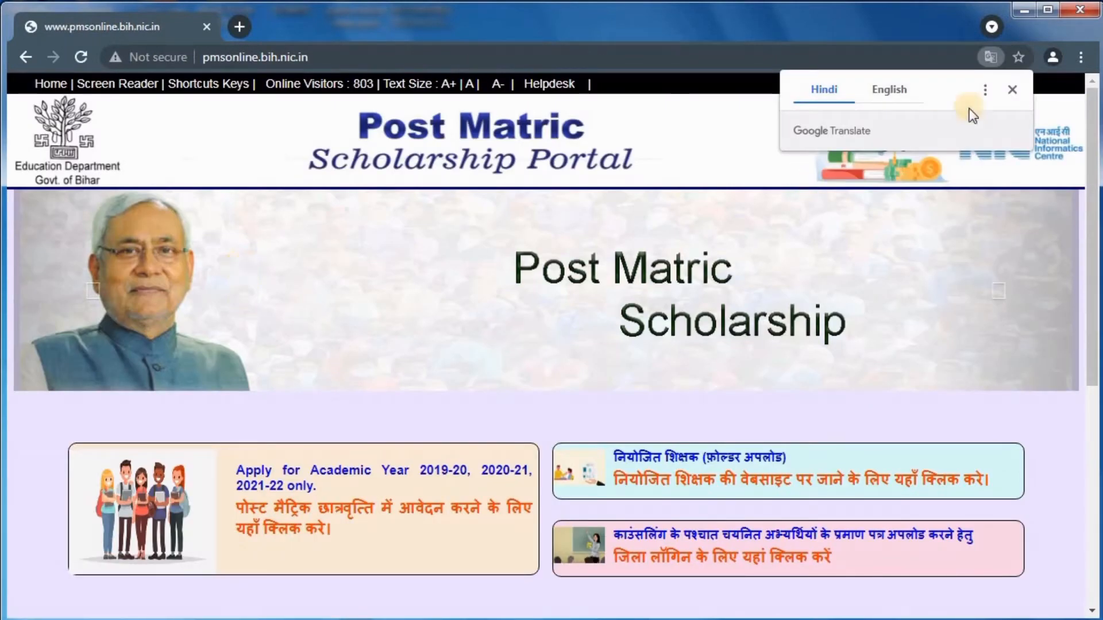
pyautogui.click(1014, 89)
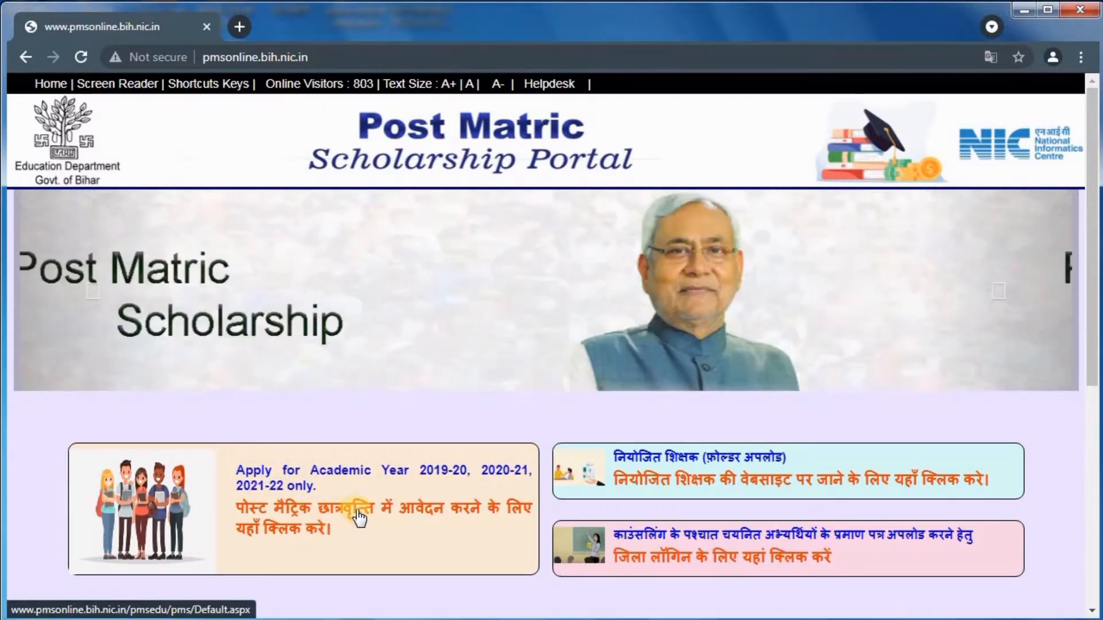
# - Go to the Post Matric Scholarship application for BC & EBC students and open New Students Registration
pyautogui.click(430, 514)
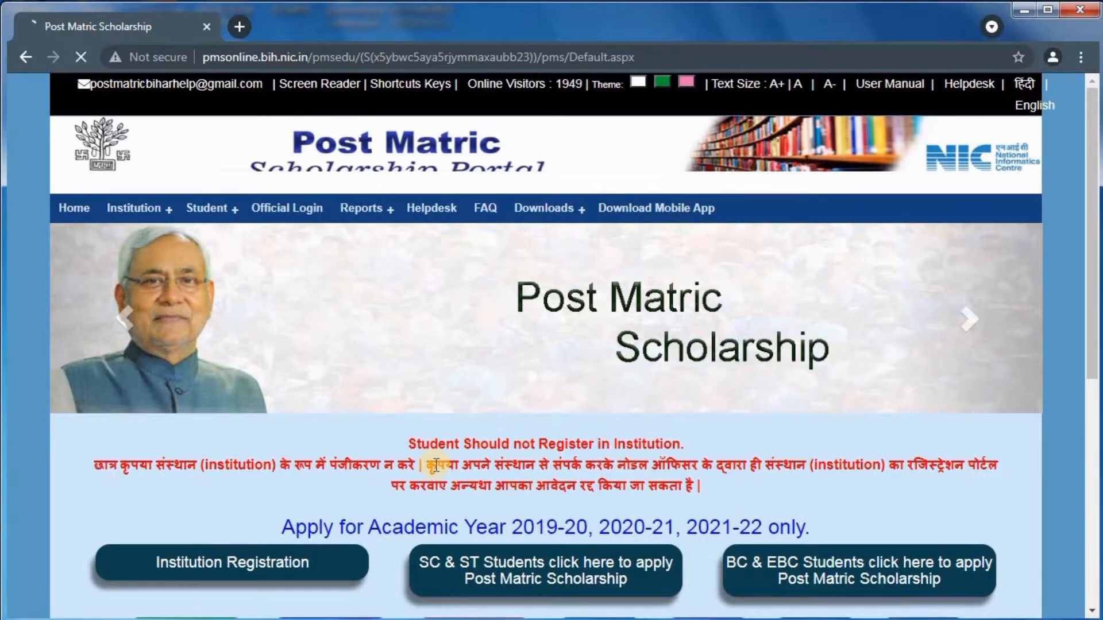
pyautogui.scroll(-2, 315, 462)
pyautogui.moveTo(281, 443); pyautogui.dragTo(810, 443)
pyautogui.click(821, 480)
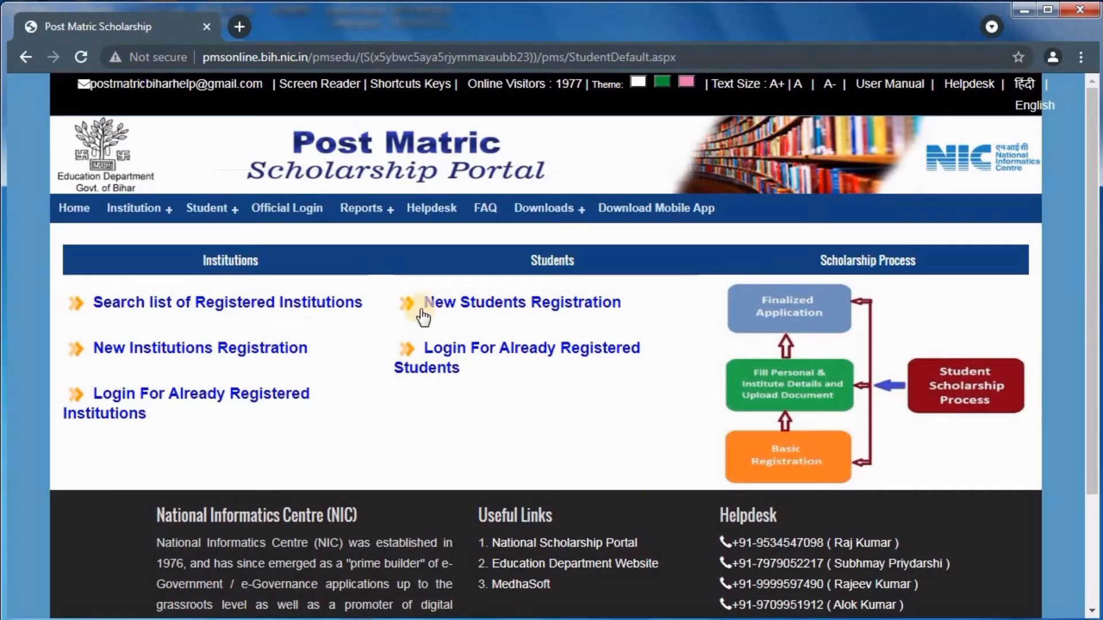
pyautogui.click(557, 319)
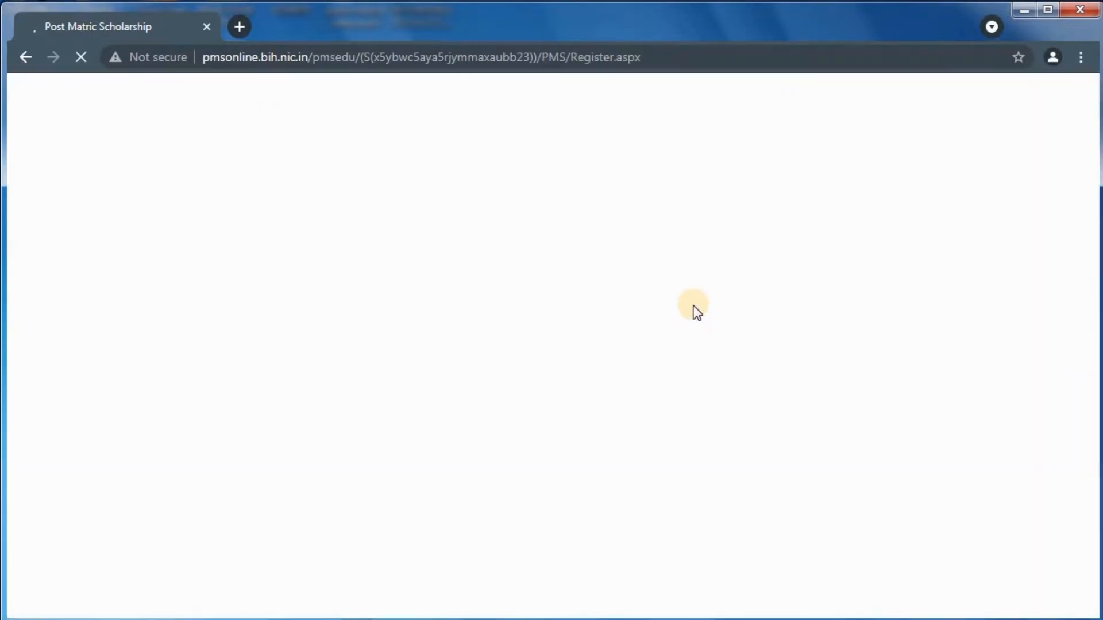
# - Accept both declarations in the student registration guidelines and continue to the registration form
pyautogui.moveTo(506, 308); pyautogui.dragTo(657, 308)
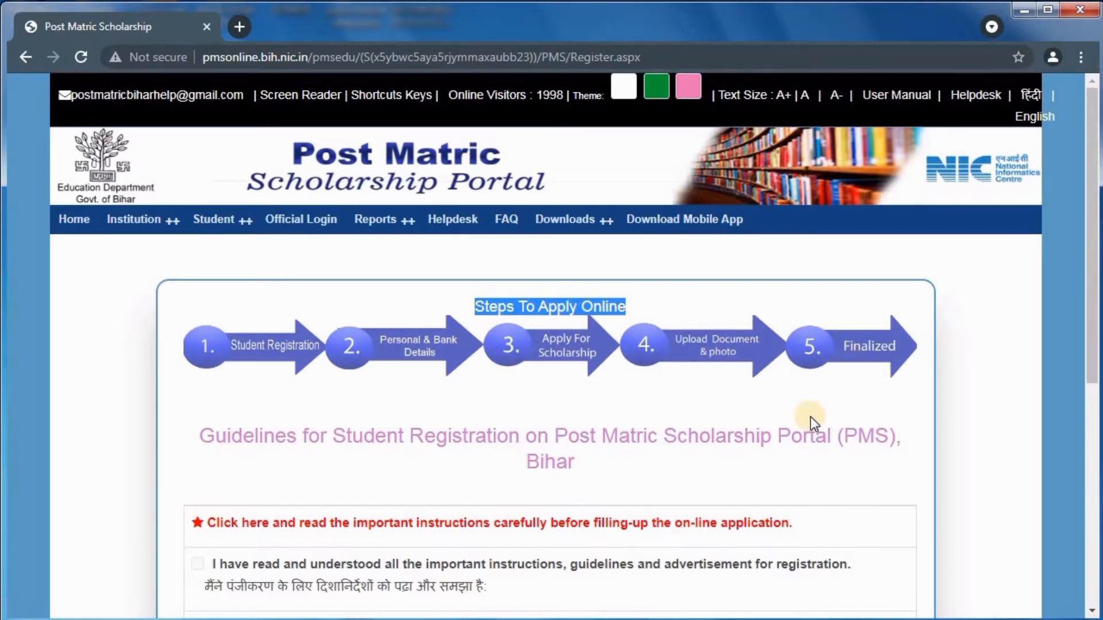
pyautogui.scroll(-4, 750, 399)
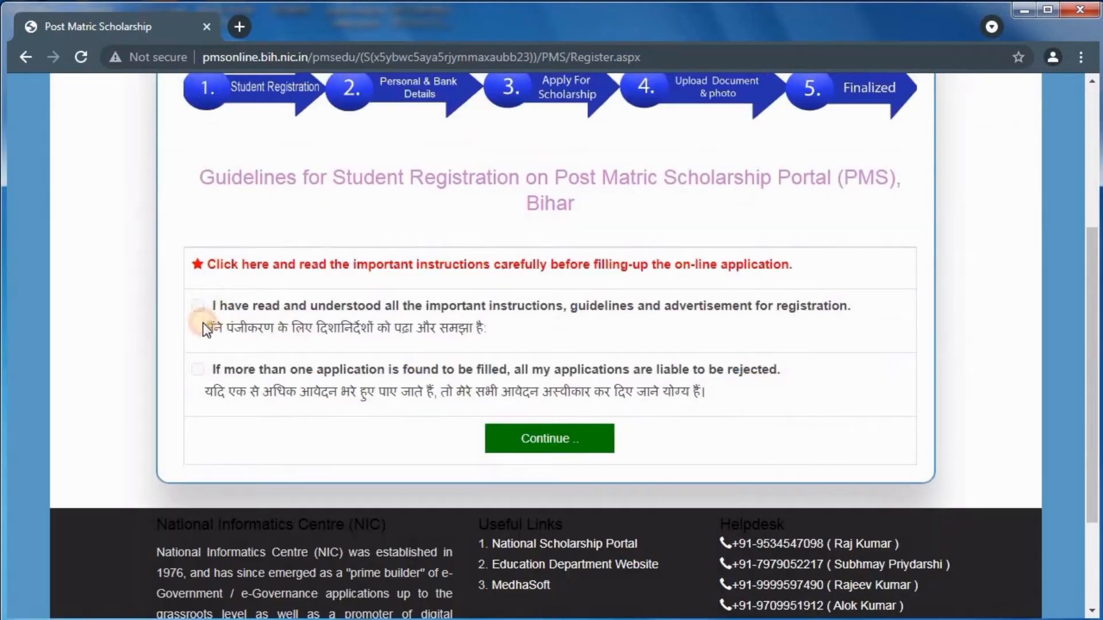
pyautogui.click(198, 308)
pyautogui.click(198, 368)
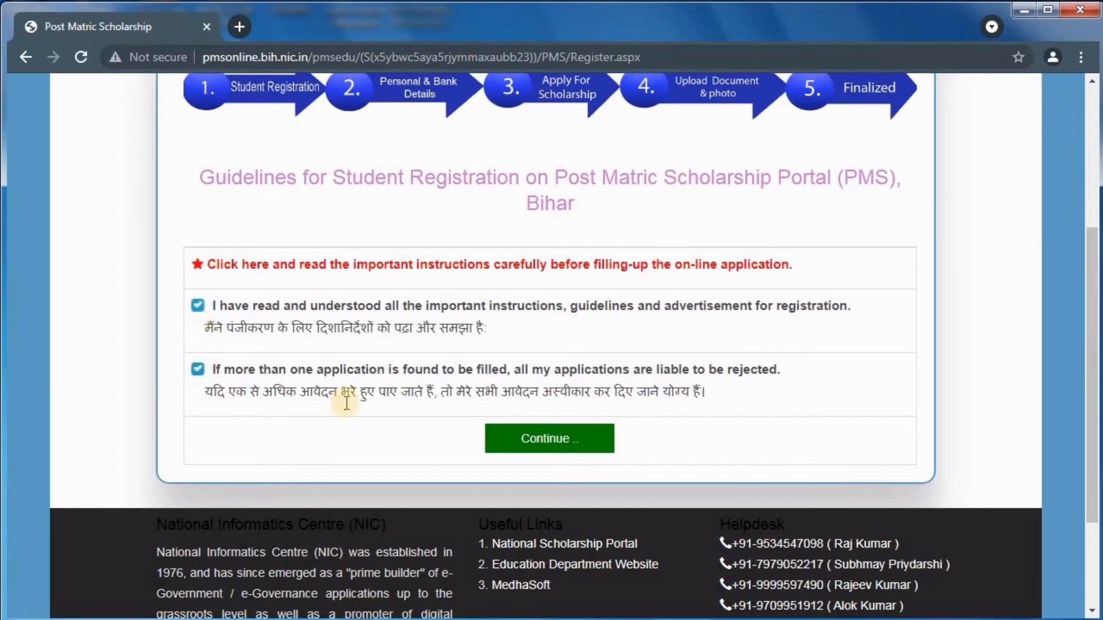
pyautogui.click(546, 441)
pyautogui.scroll(1, 542, 439)
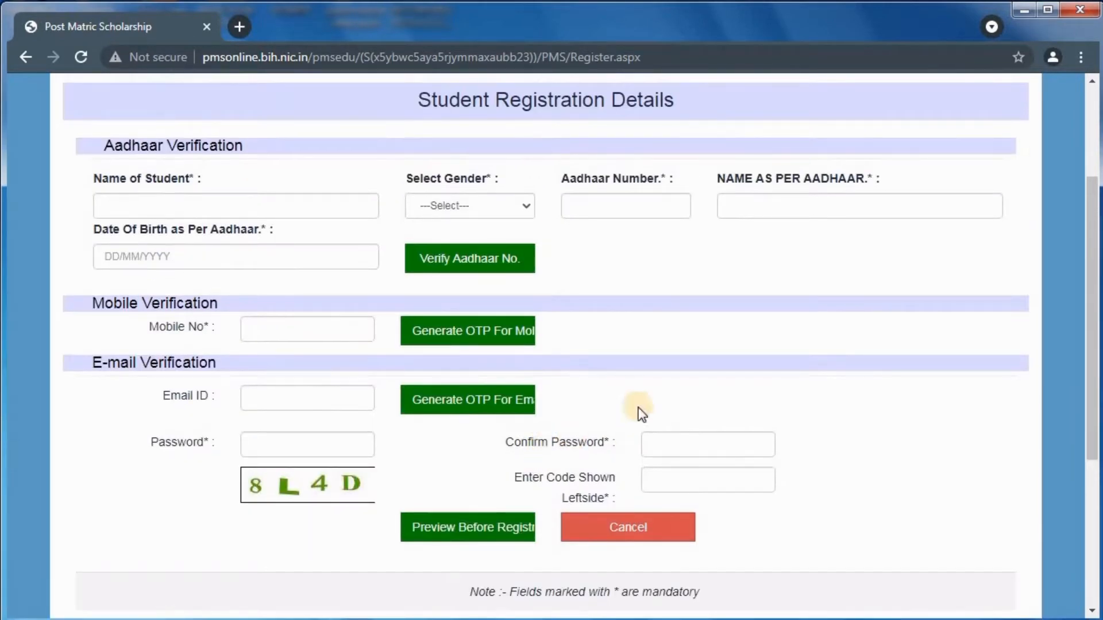
# - Enter the student's full name and set the gender to Male
pyautogui.click(192, 201)
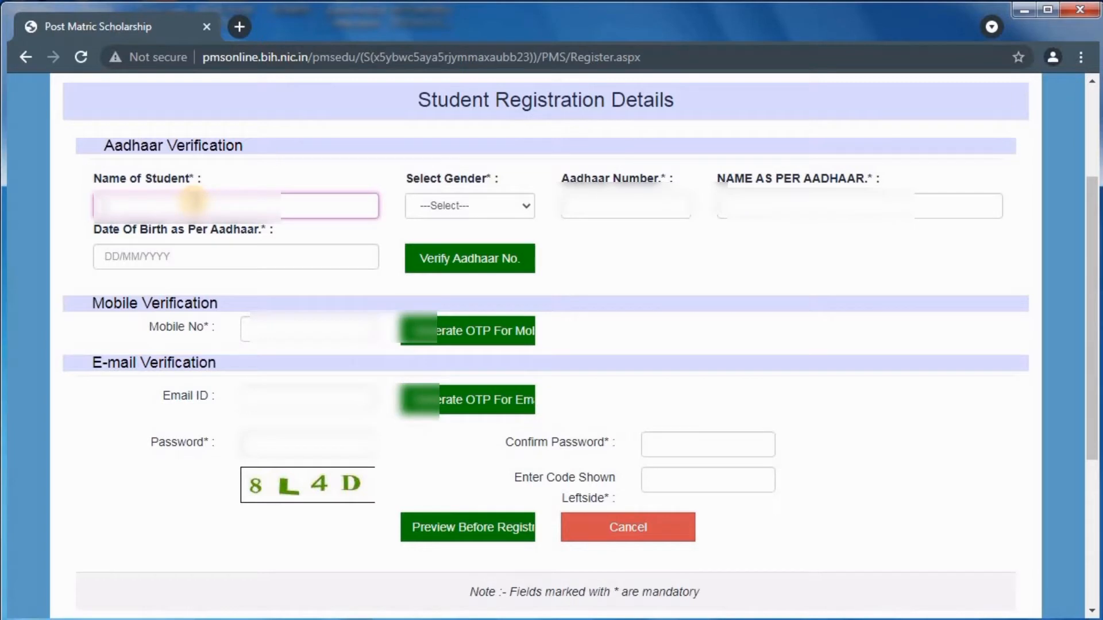
pyautogui.write('[blurred]')
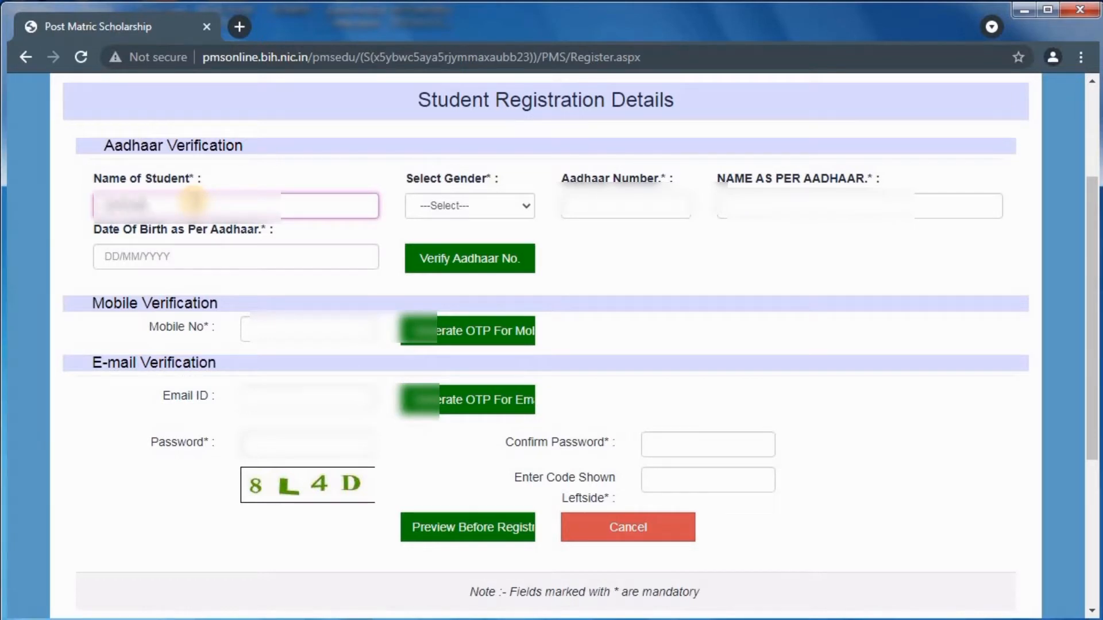
pyautogui.write('[blurred]')
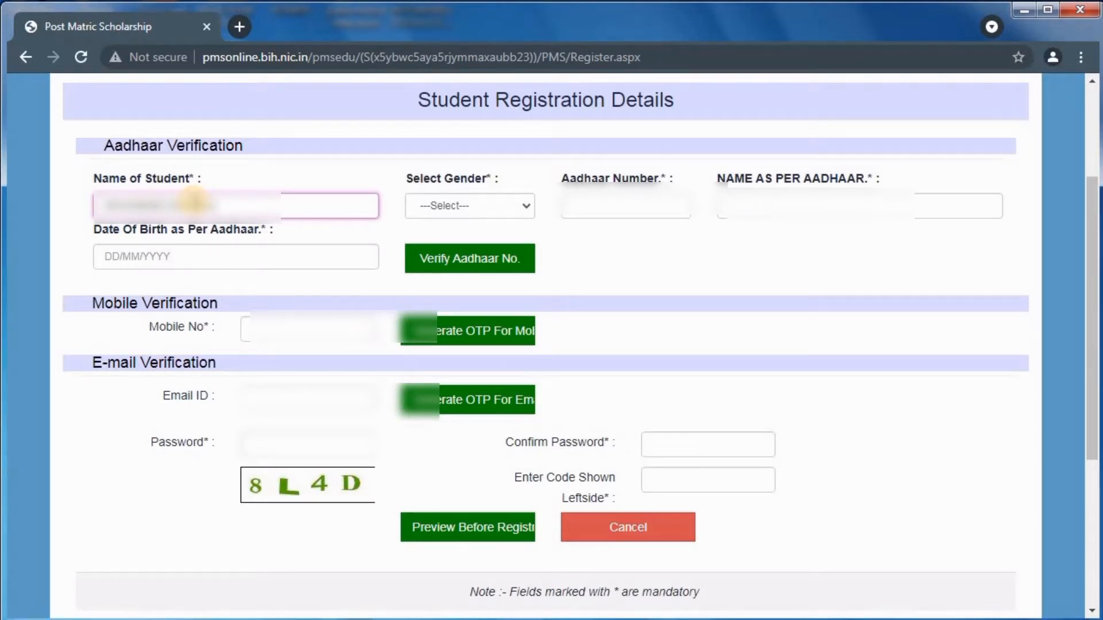
pyautogui.click(453, 204)
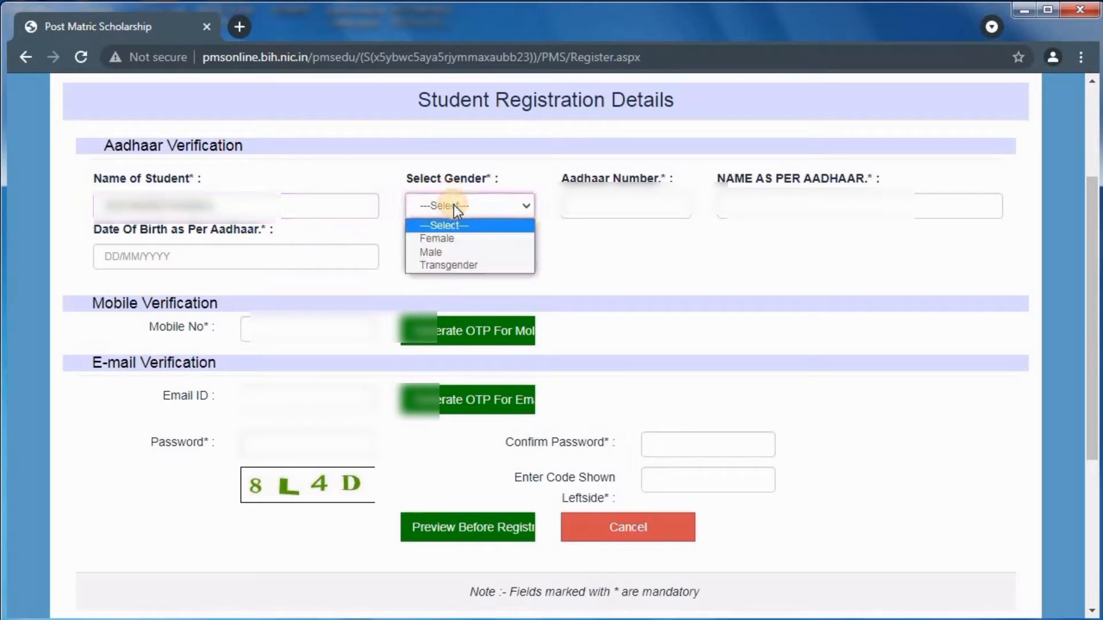
pyautogui.press('Down')
pyautogui.press('Down')
pyautogui.click(454, 205)
# - Fill in the student's Aadhaar number and the name as per Aadhaar
pyautogui.click(598, 207)
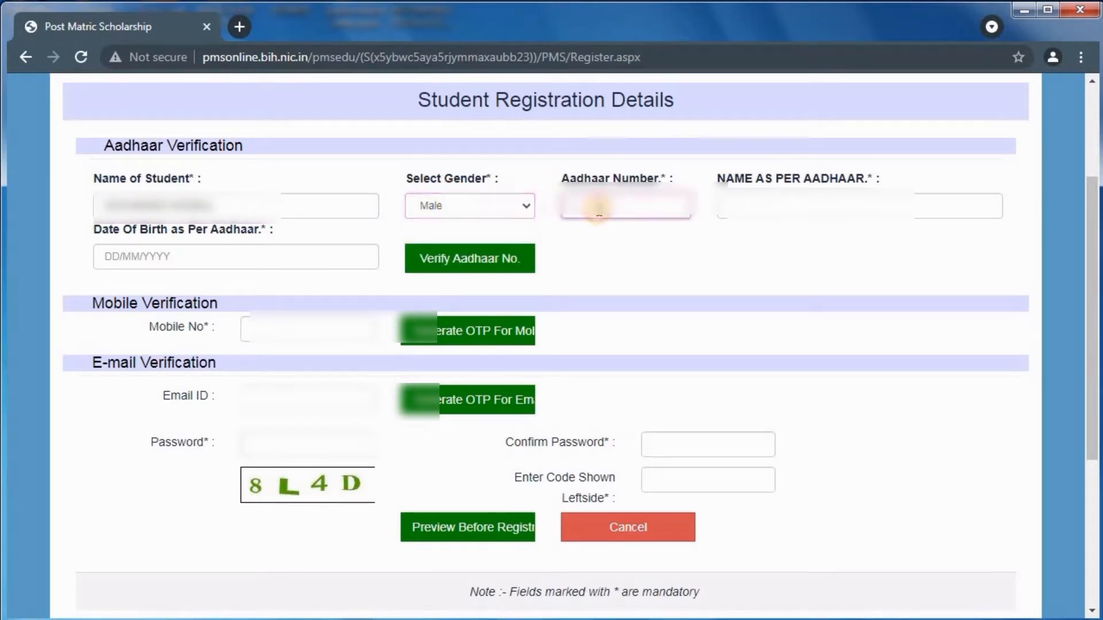
pyautogui.write('[blurred][blurred]')
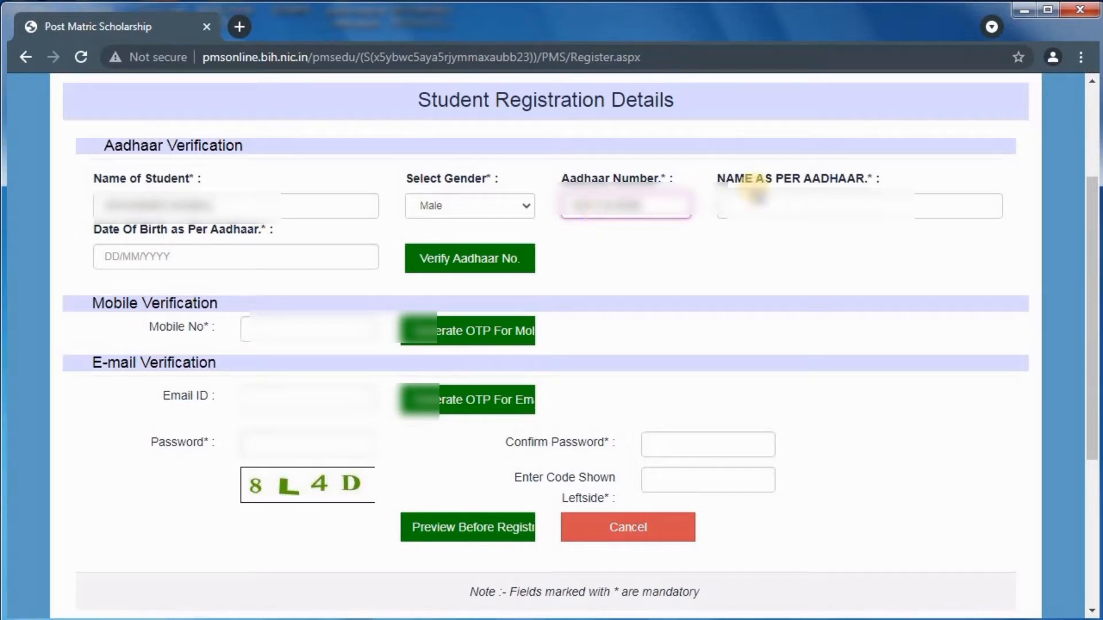
pyautogui.click(761, 206)
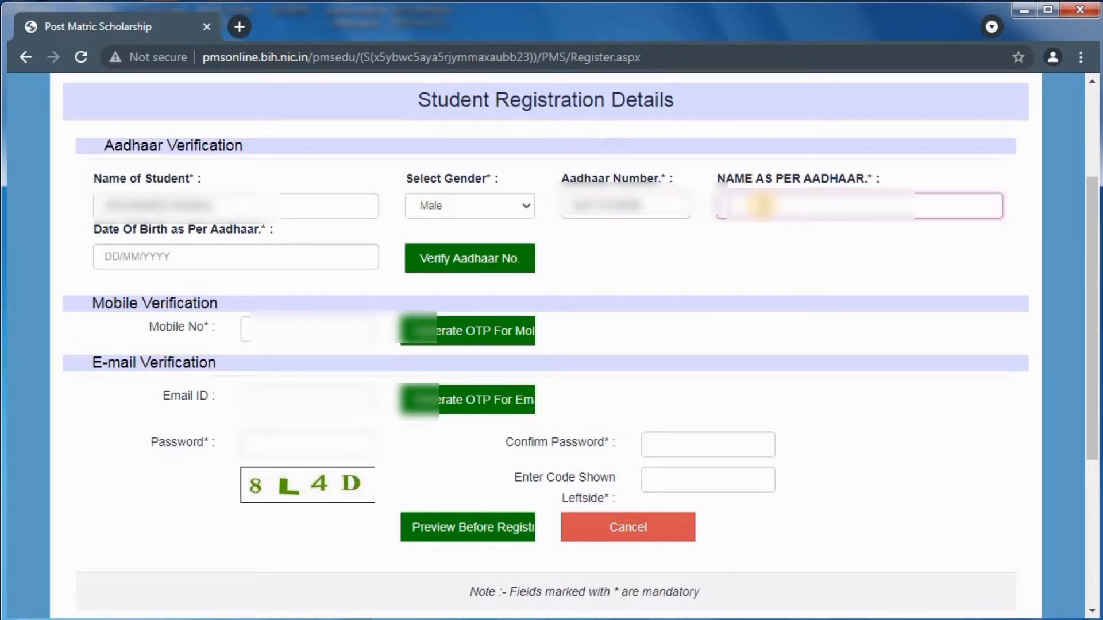
pyautogui.write('[blurred]')
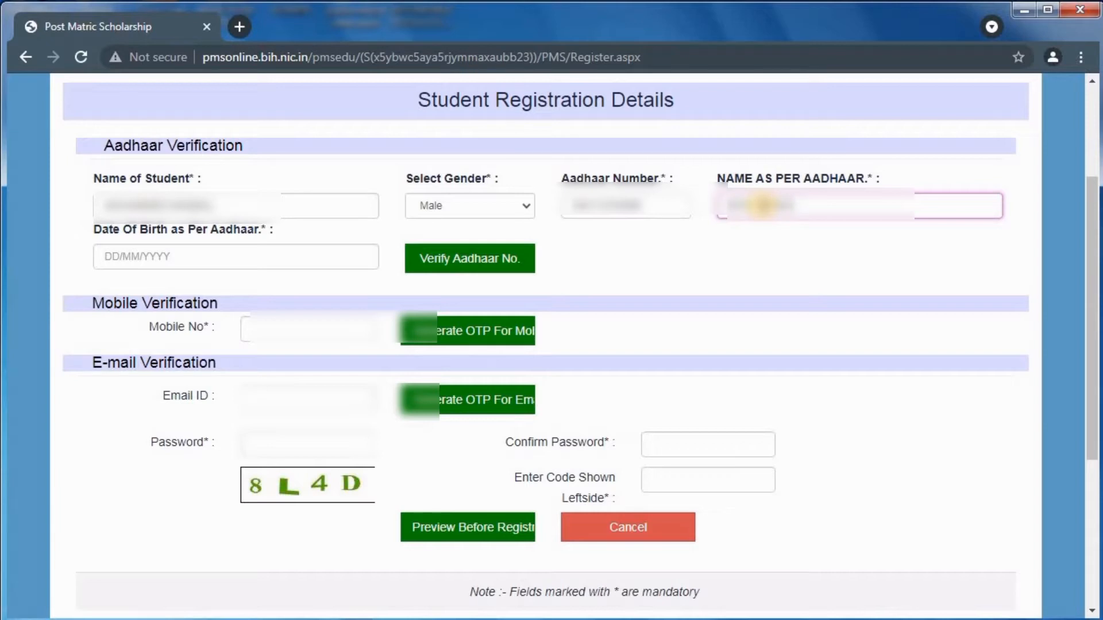
pyautogui.write('[blurred][blurred]')
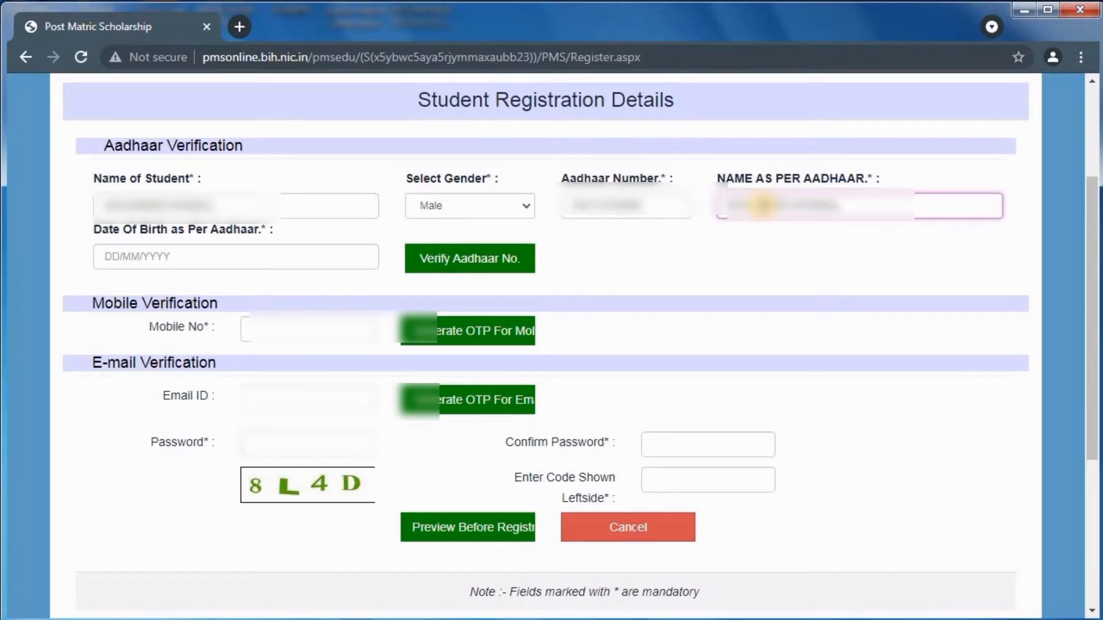
pyautogui.click(762, 235)
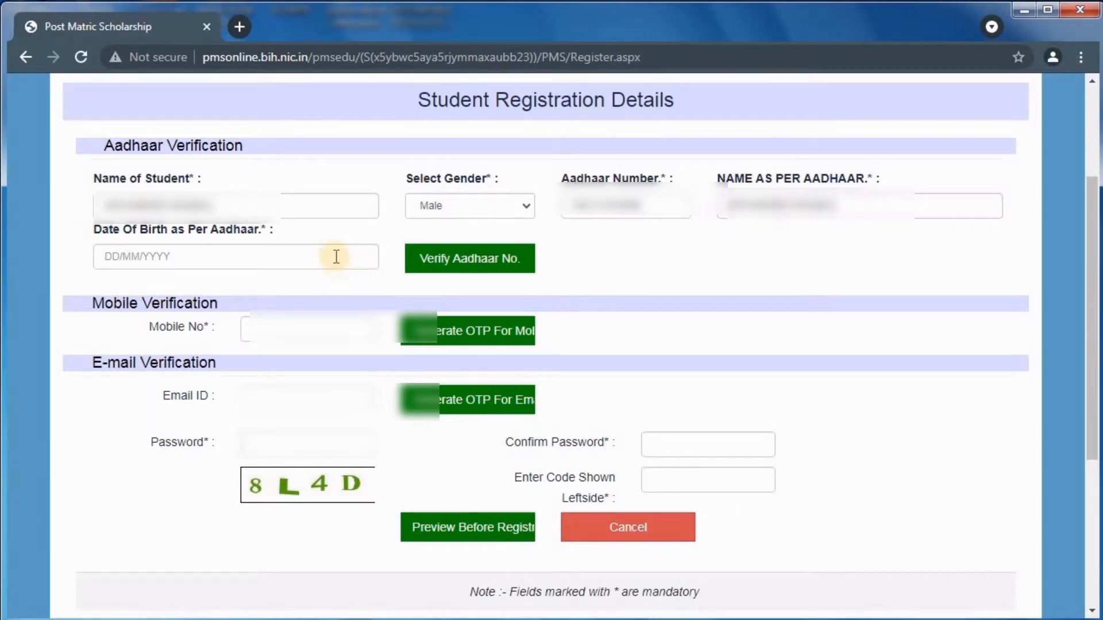
# - Choose the student's date of birth as per Aadhaar from the calendar
pyautogui.click(336, 257)
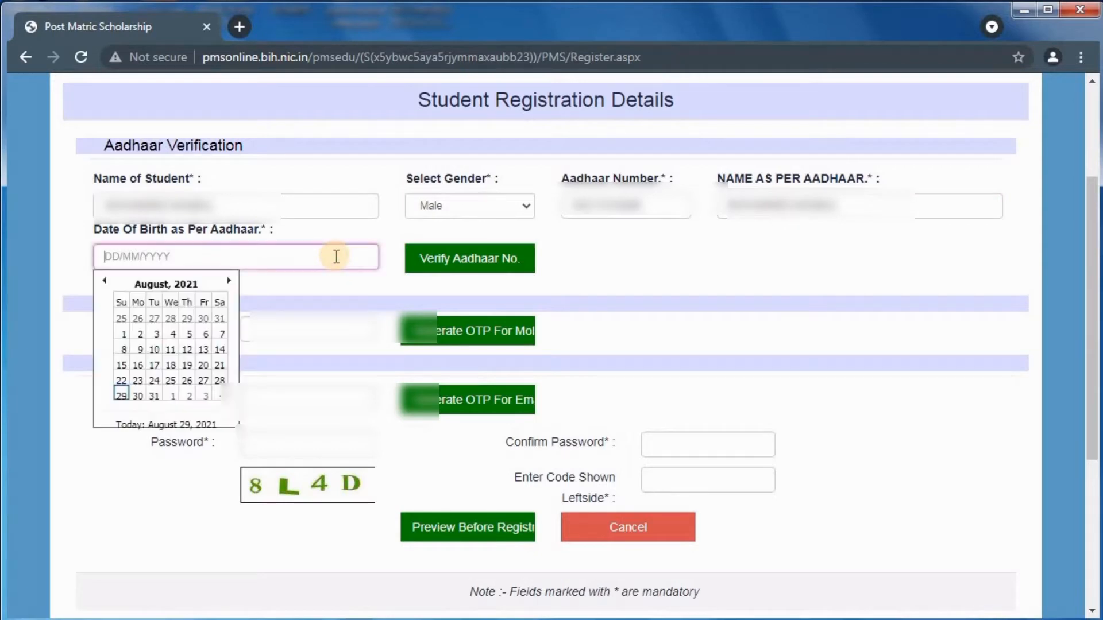
pyautogui.click(166, 286)
pyautogui.click(123, 285)
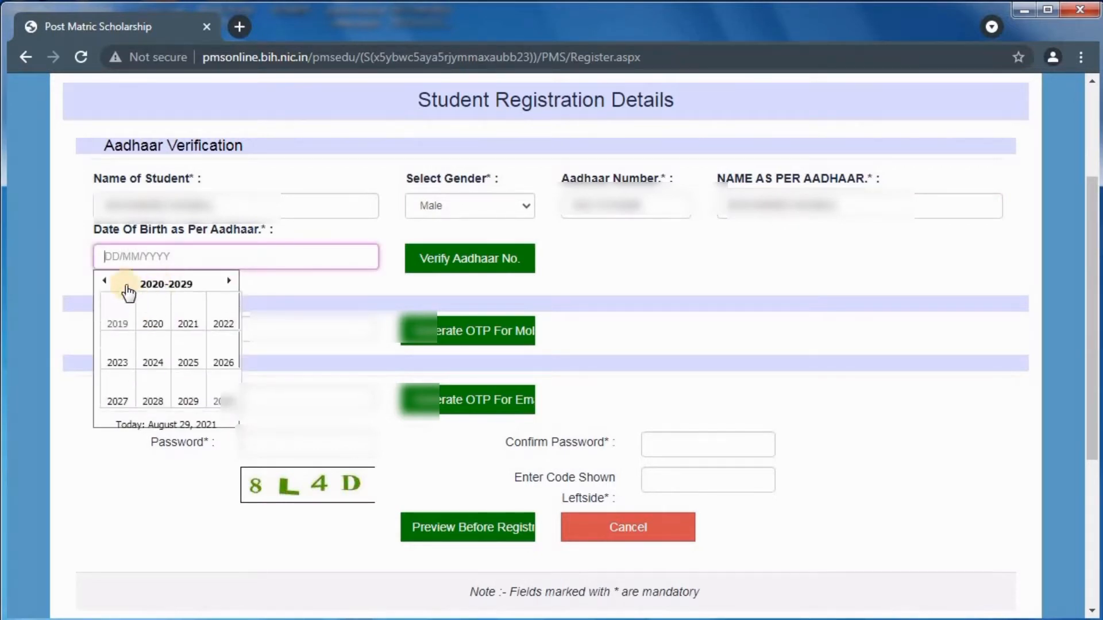
pyautogui.click(103, 281)
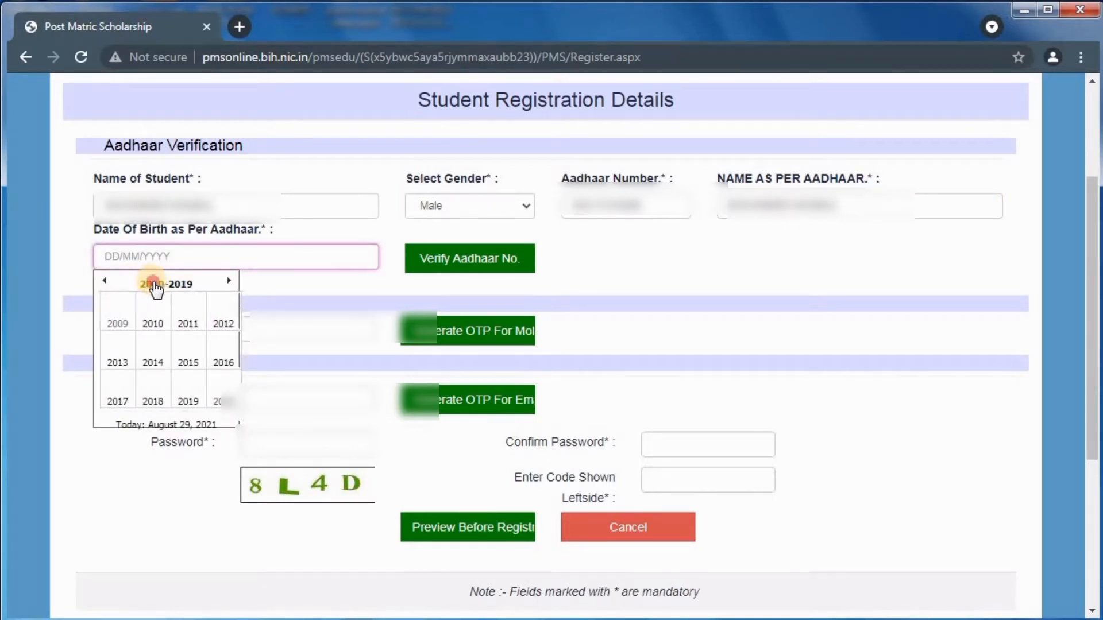
pyautogui.click(105, 282)
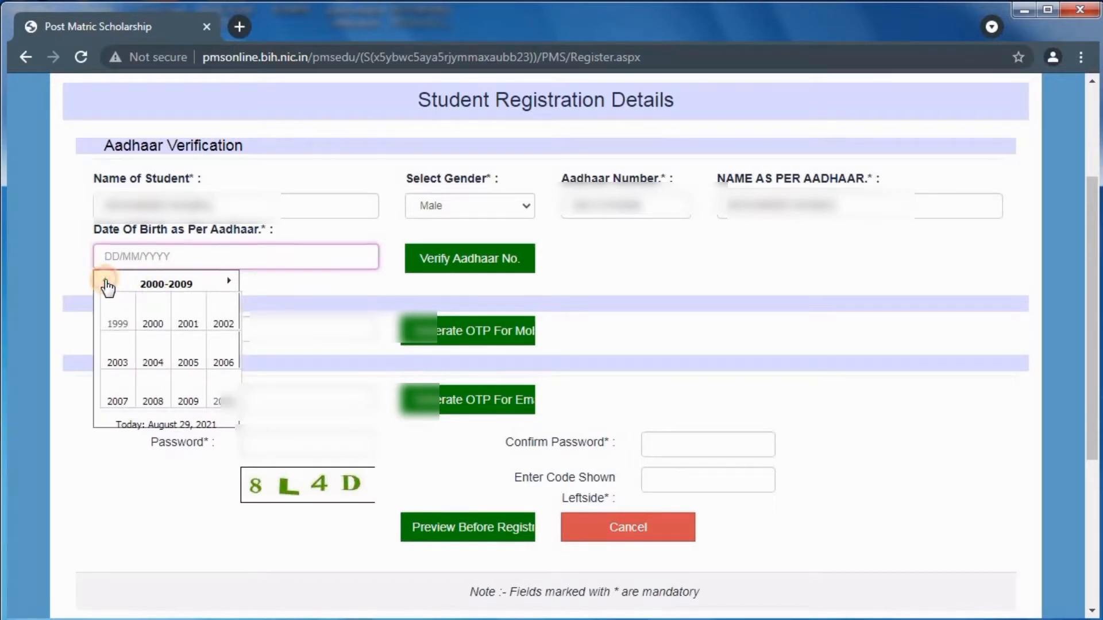
pyautogui.click(104, 281)
pyautogui.click(221, 357)
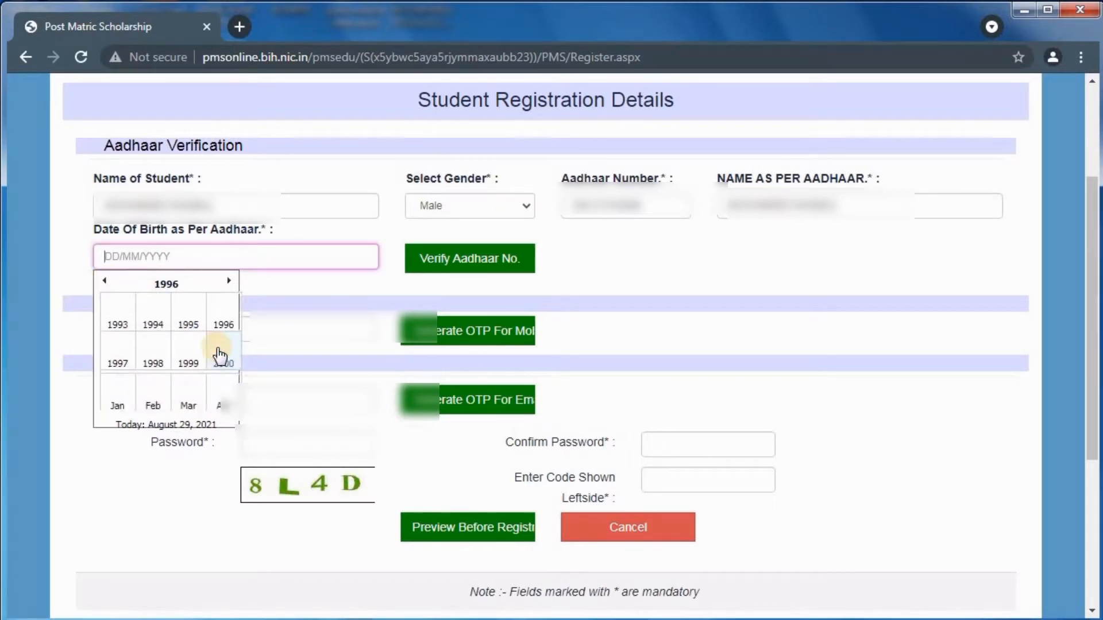
pyautogui.click(153, 327)
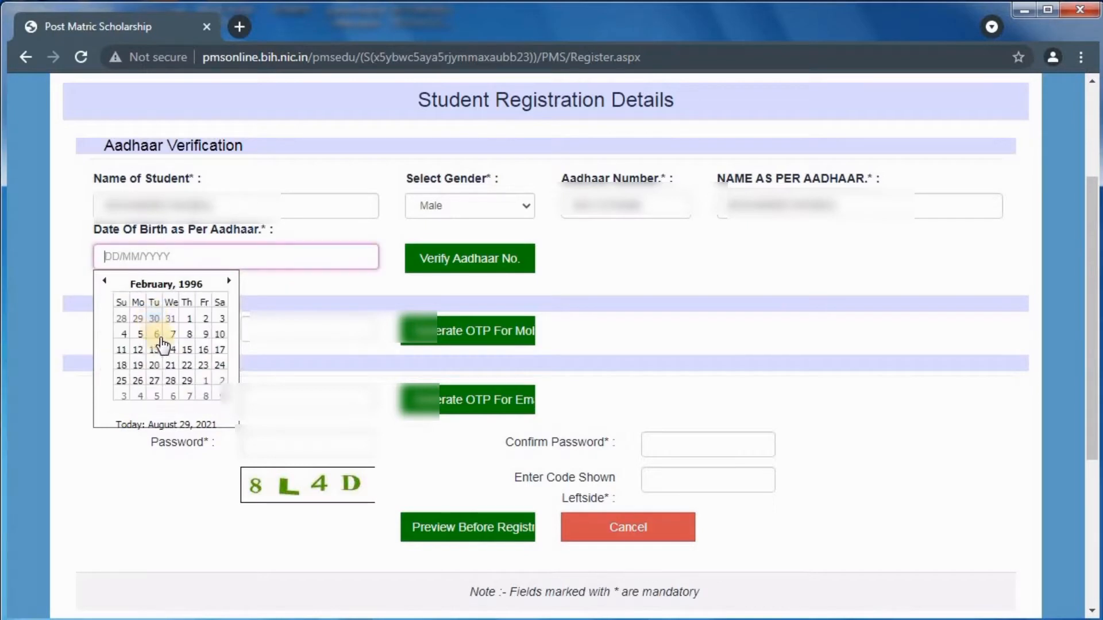
pyautogui.click(188, 349)
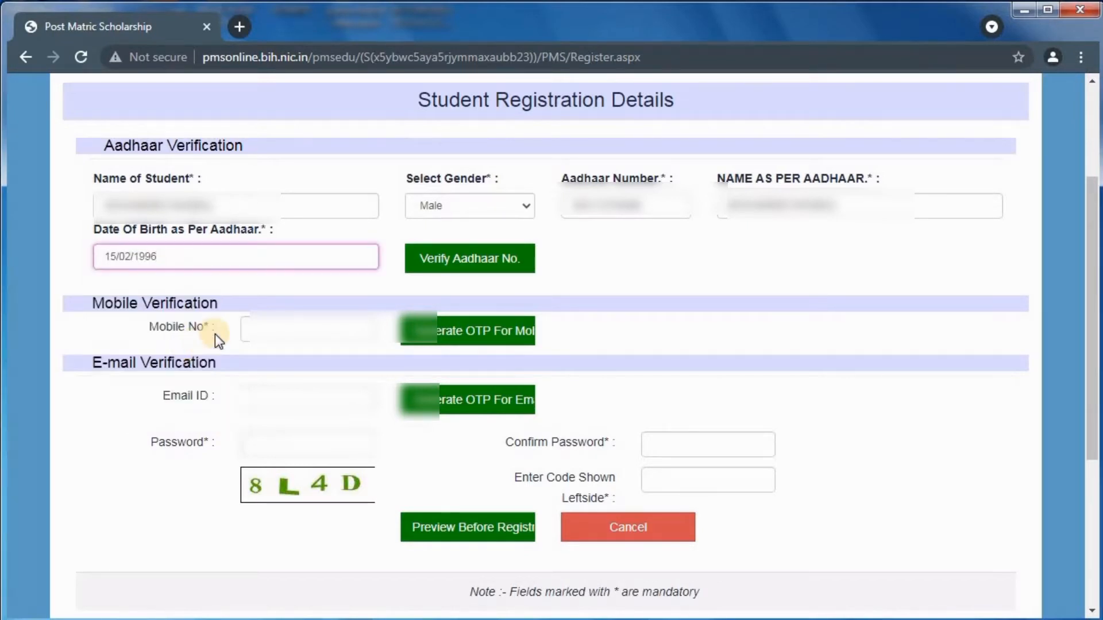
# - Fill in the student's mobile number and e-mail ID for verification
pyautogui.click(261, 330)
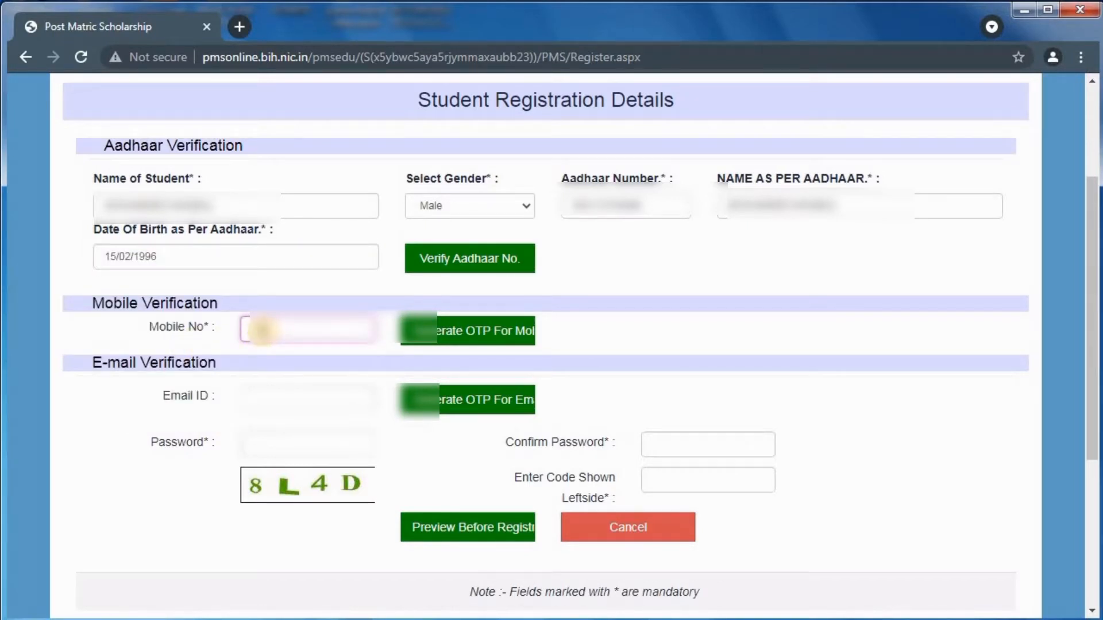
pyautogui.write('??????')
pyautogui.click(260, 402)
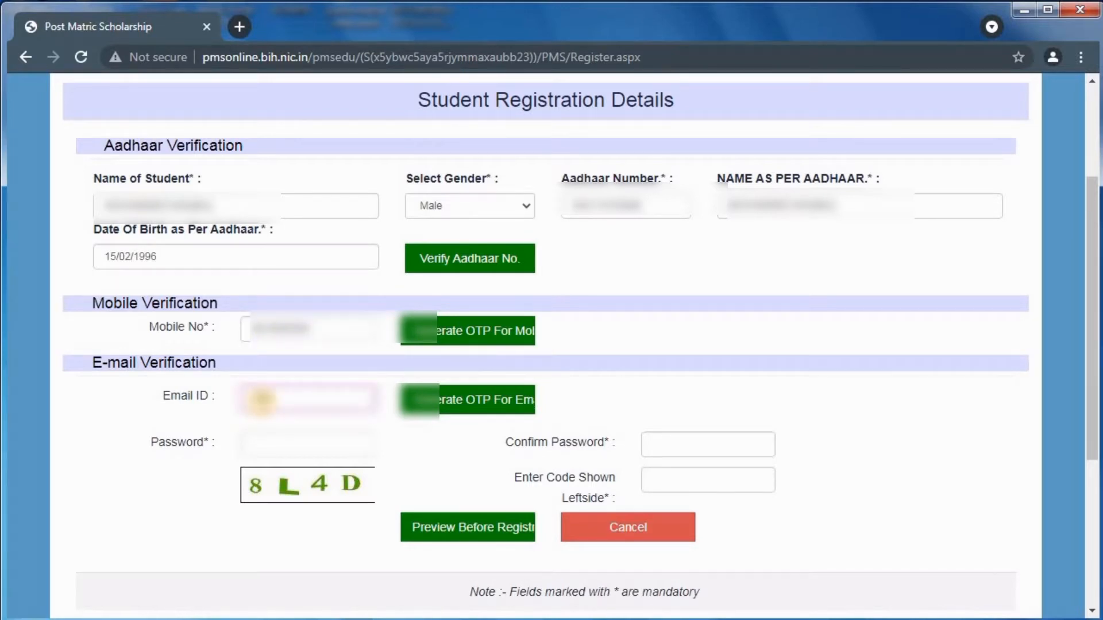
pyautogui.write('????????????')
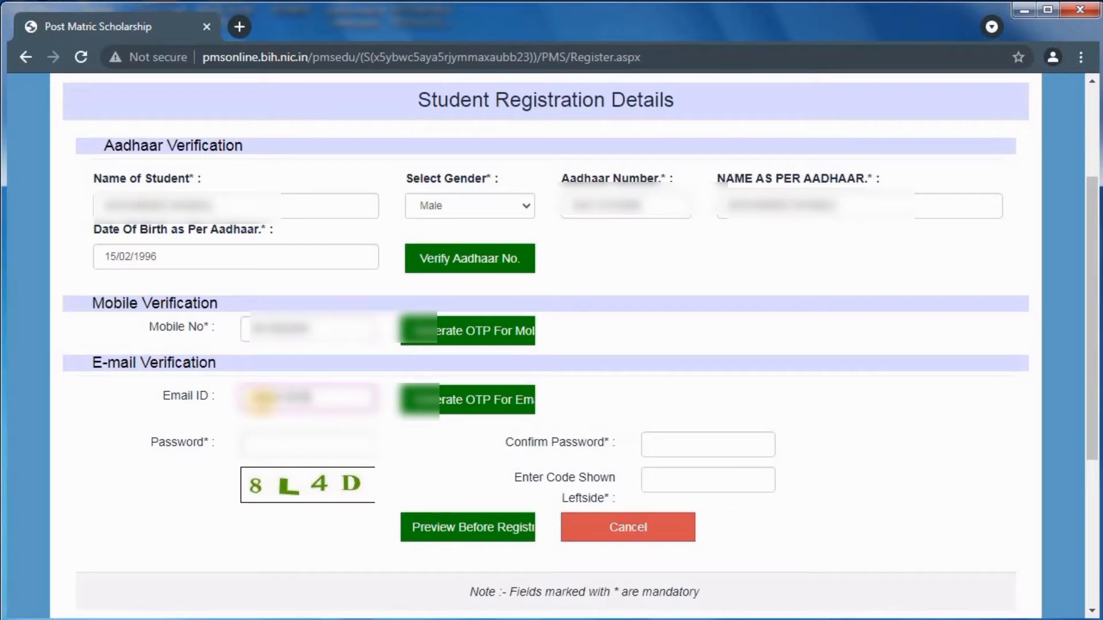
pyautogui.write('???')
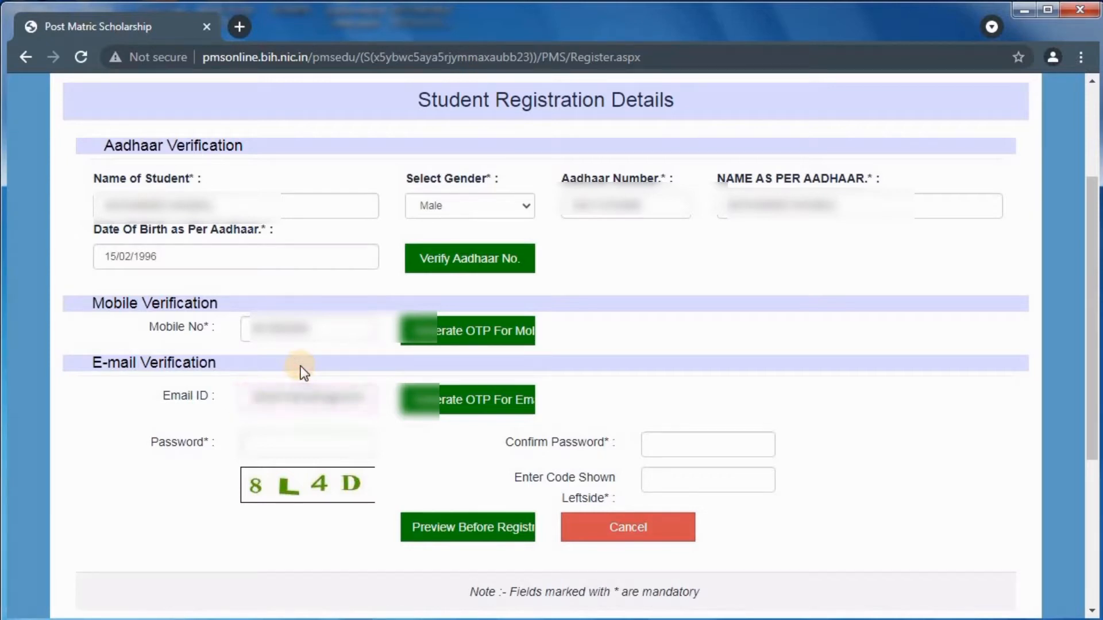
# - Set an account password for the student and repeat it in the confirmation field
pyautogui.click(274, 448)
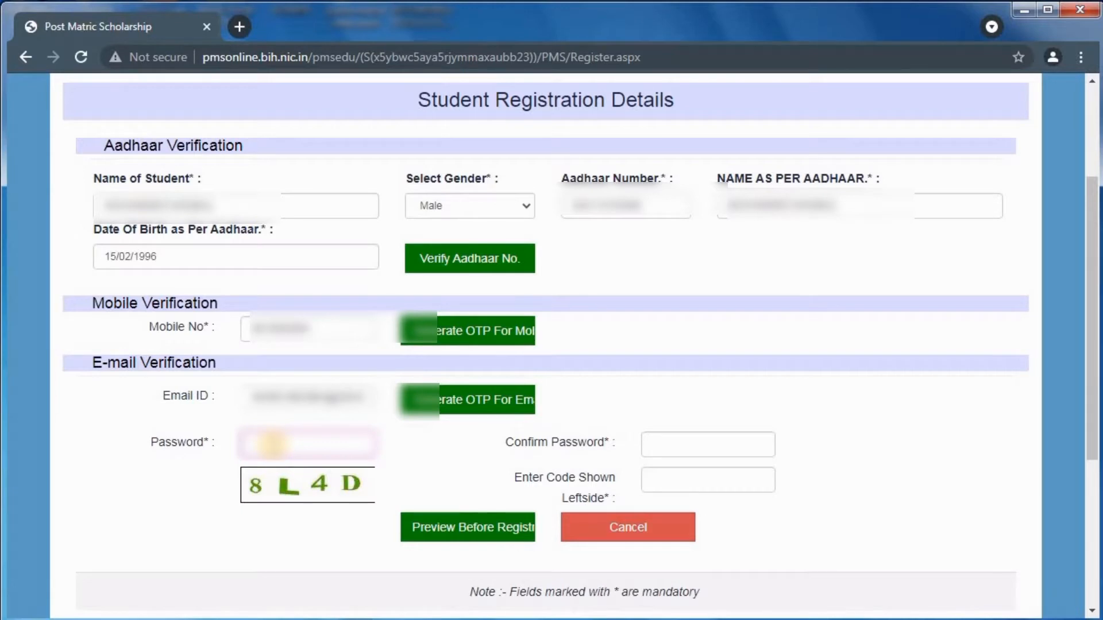
pyautogui.write('??')
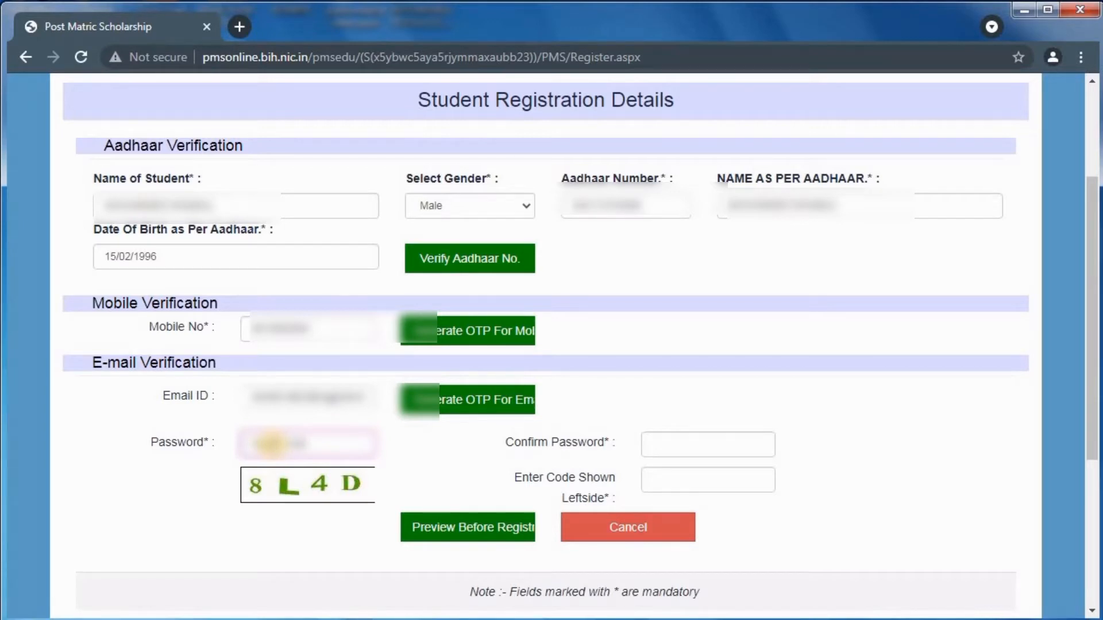
pyautogui.moveTo(563, 436); pyautogui.dragTo(647, 439)
pyautogui.click(653, 441)
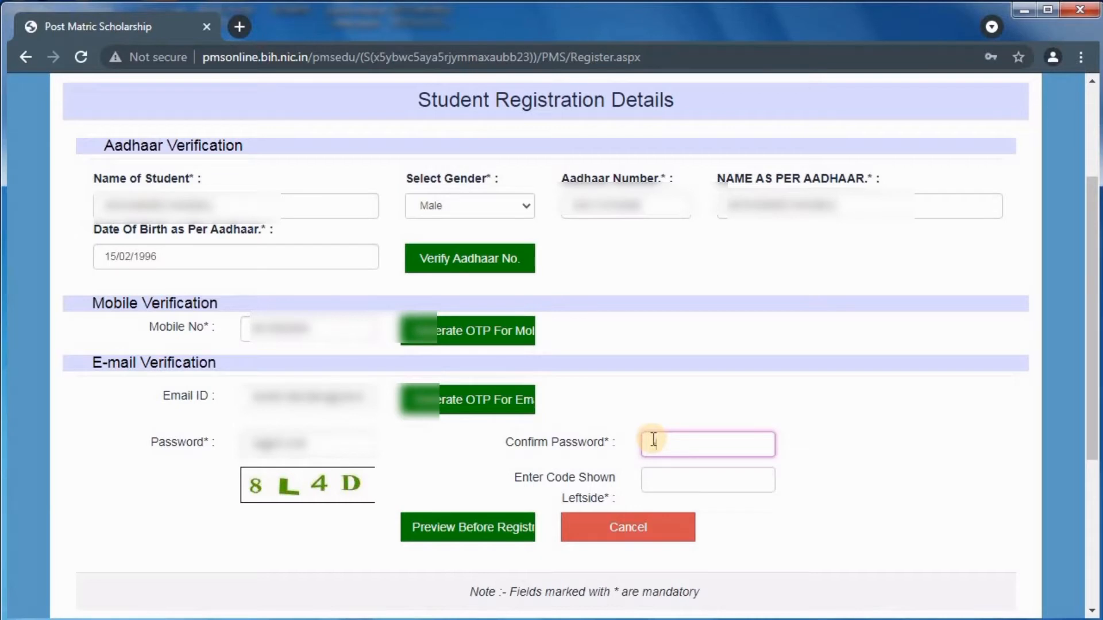
pyautogui.write('******')
pyautogui.click(708, 386)
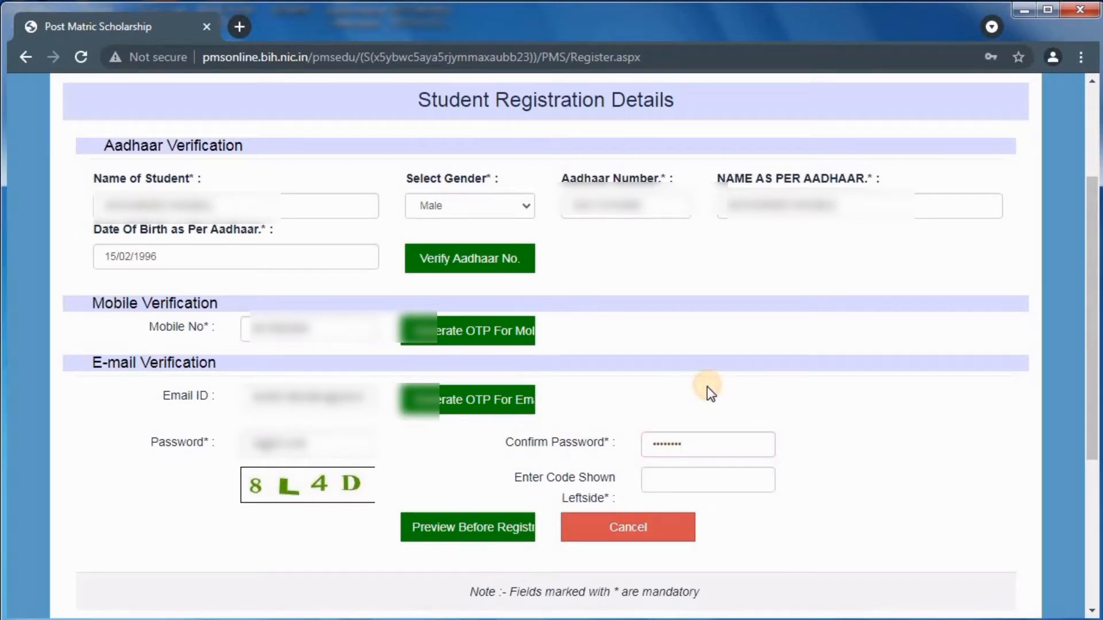
# - Verify the student's Aadhaar number
pyautogui.click(485, 266)
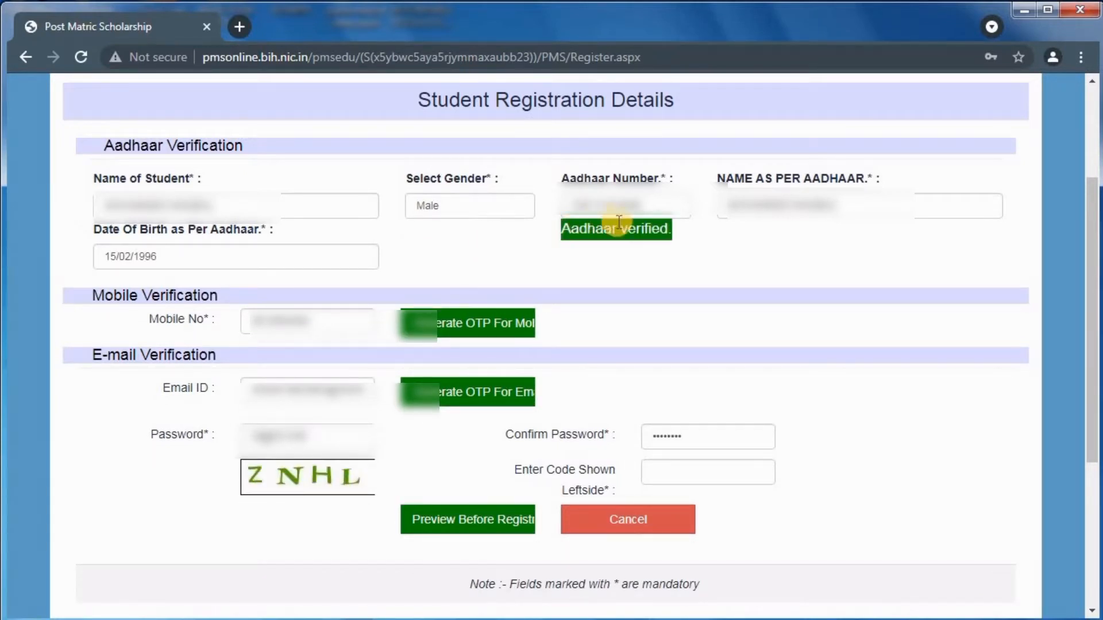
pyautogui.moveTo(670, 230); pyautogui.dragTo(559, 236)
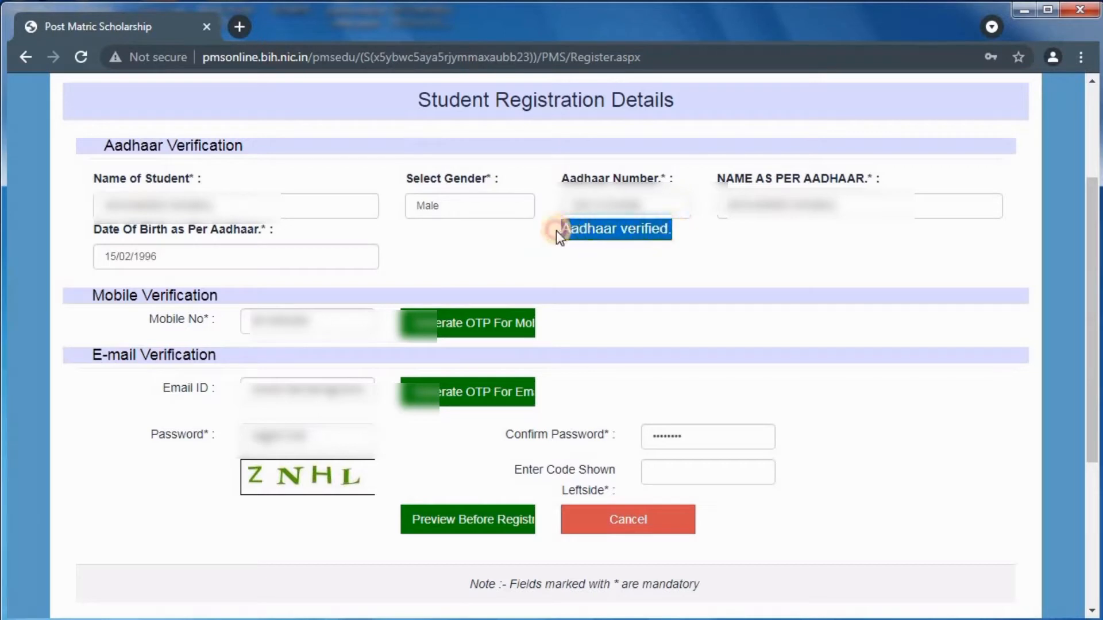
pyautogui.click(581, 249)
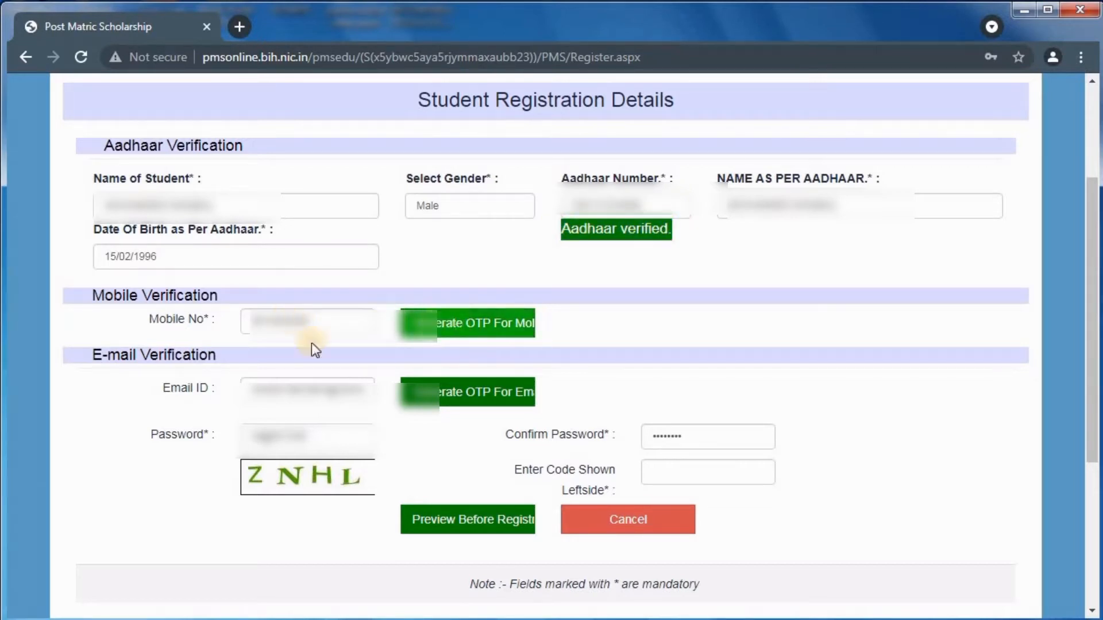
# - Generate an OTP for the student's mobile number, enter the received code and verify it
pyautogui.moveTo(149, 321); pyautogui.dragTo(461, 331)
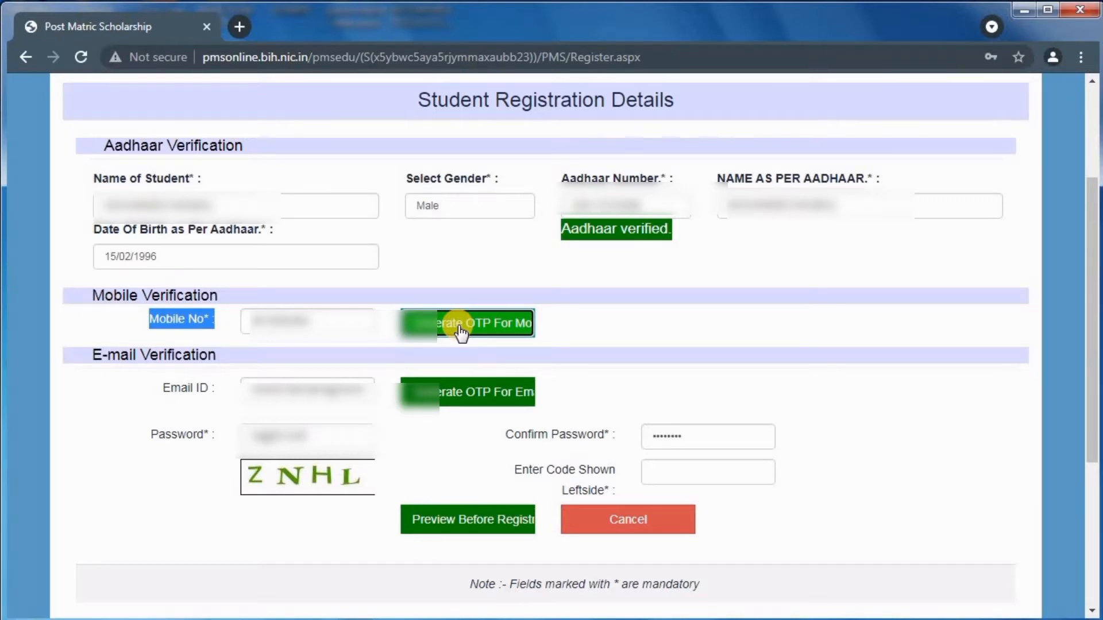
pyautogui.moveTo(461, 332); pyautogui.dragTo(461, 332)
pyautogui.moveTo(373, 118); pyautogui.dragTo(722, 167)
pyautogui.click(712, 156)
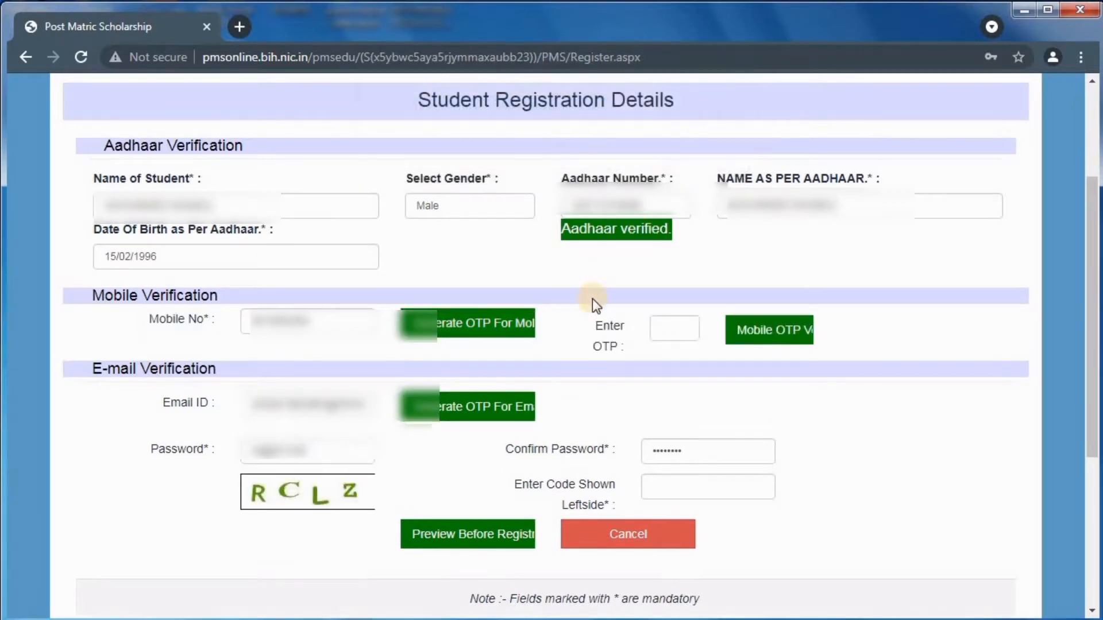
pyautogui.click(661, 323)
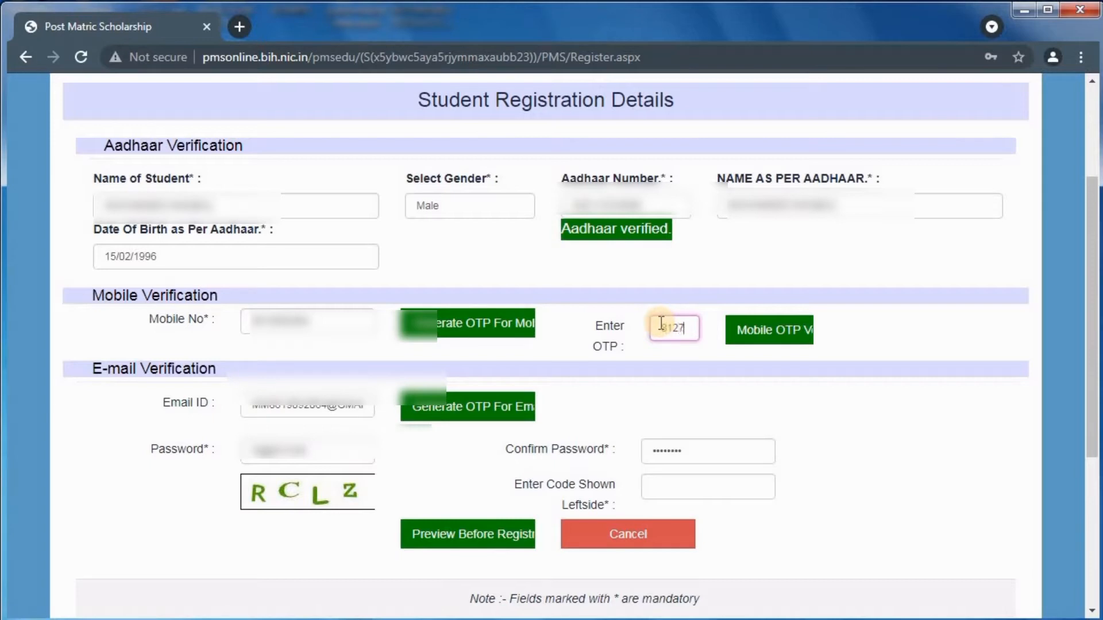
pyautogui.click(789, 332)
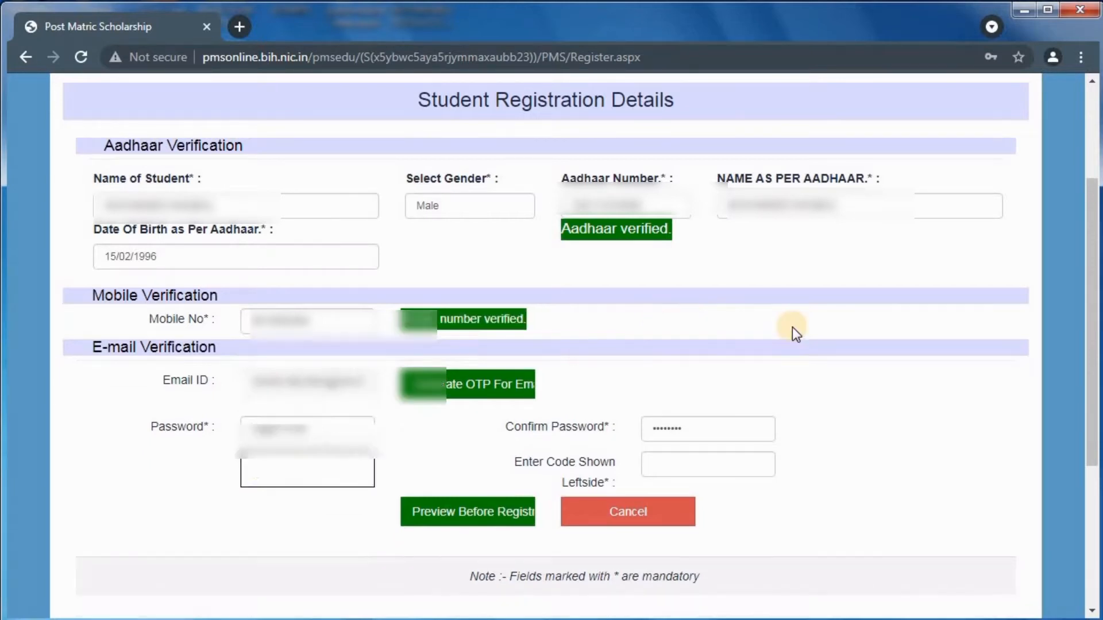
# - Generate an OTP for the student's e-mail ID, enter the received code and verify it
pyautogui.click(461, 394)
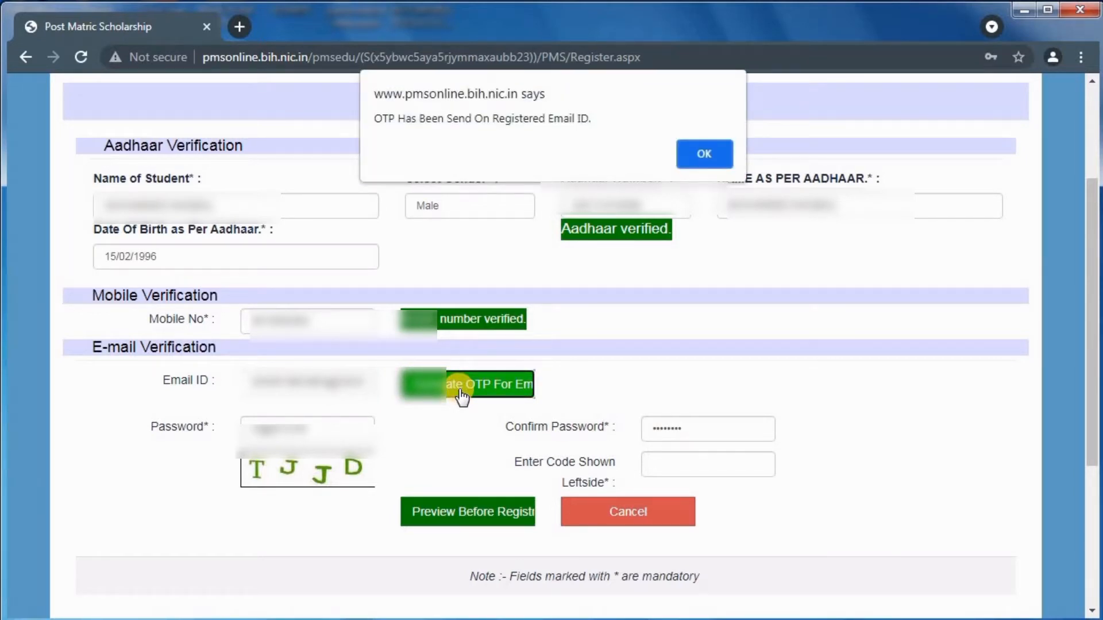
pyautogui.click(703, 156)
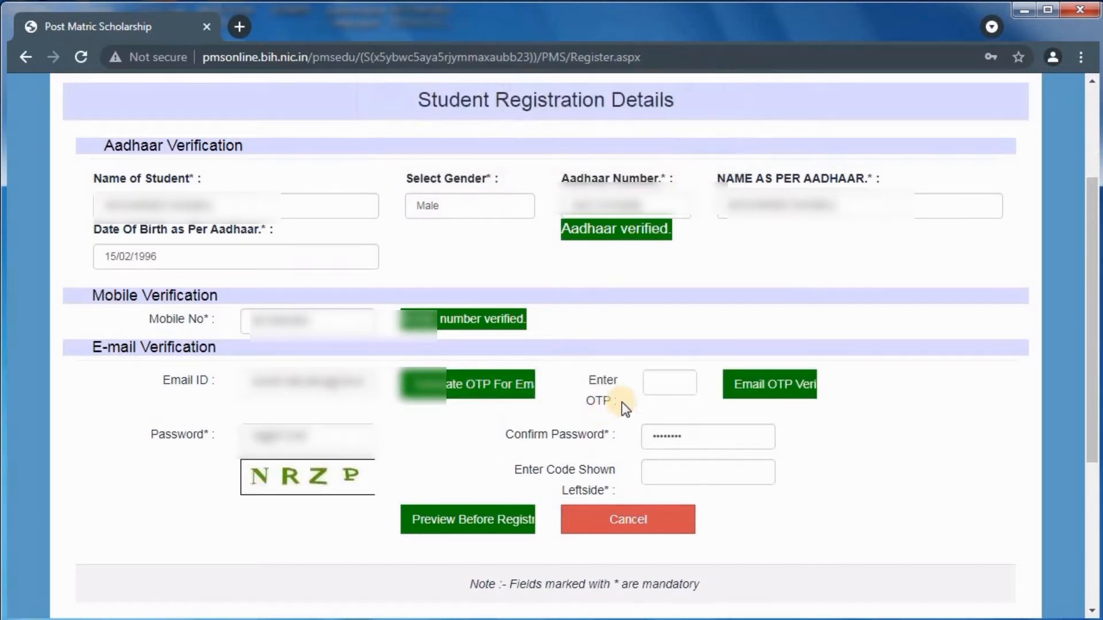
pyautogui.click(656, 380)
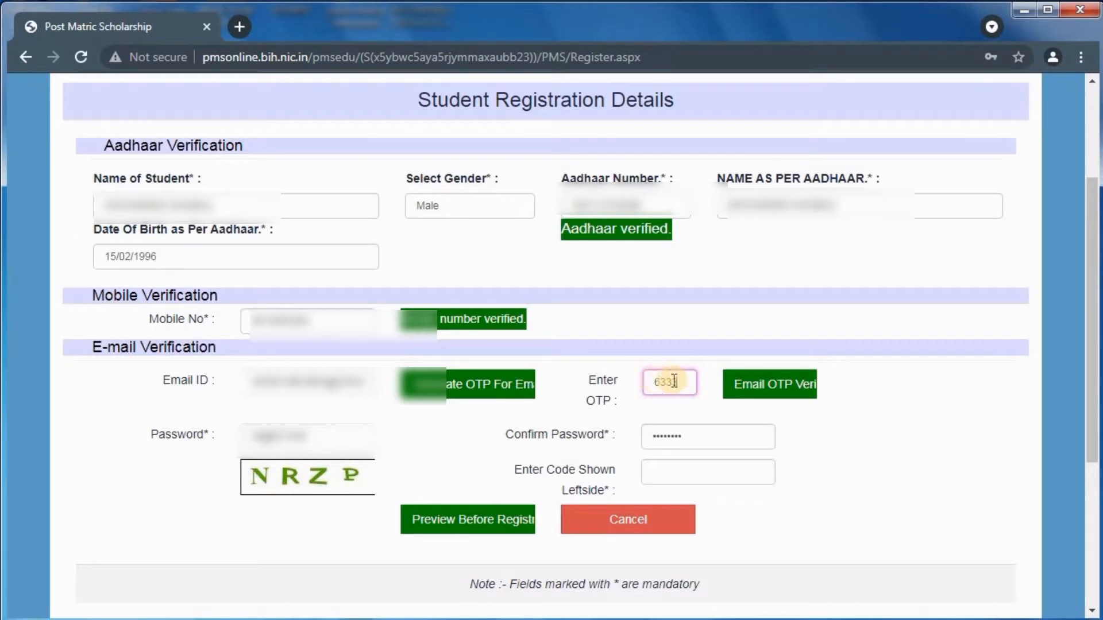
pyautogui.click(766, 393)
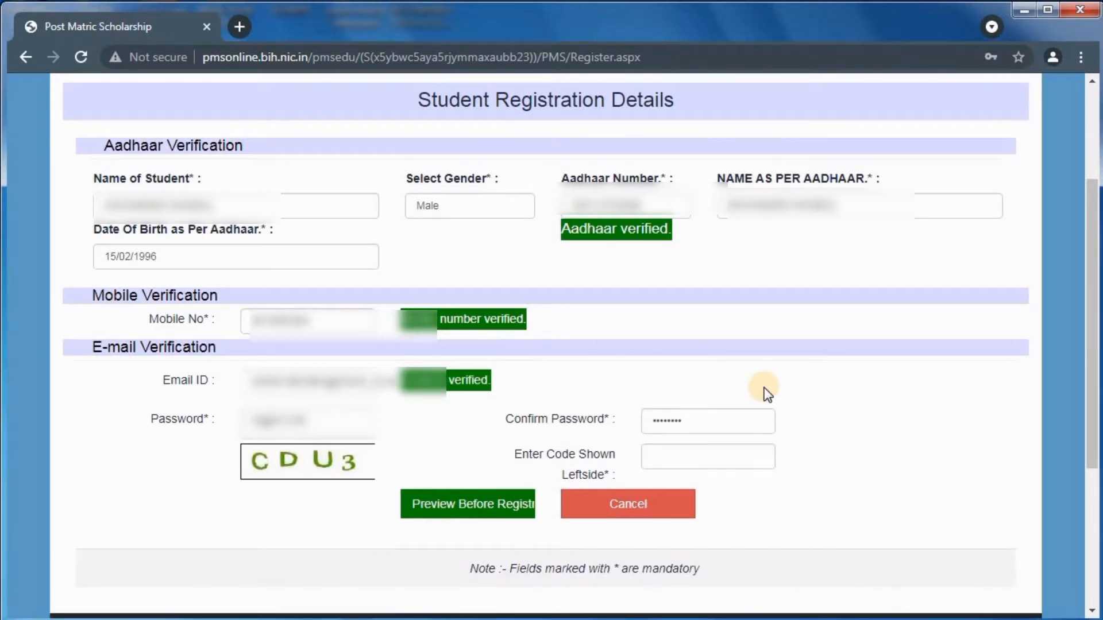
# - Enter the displayed captcha code, preview the applicant details and submit the registration
pyautogui.click(674, 447)
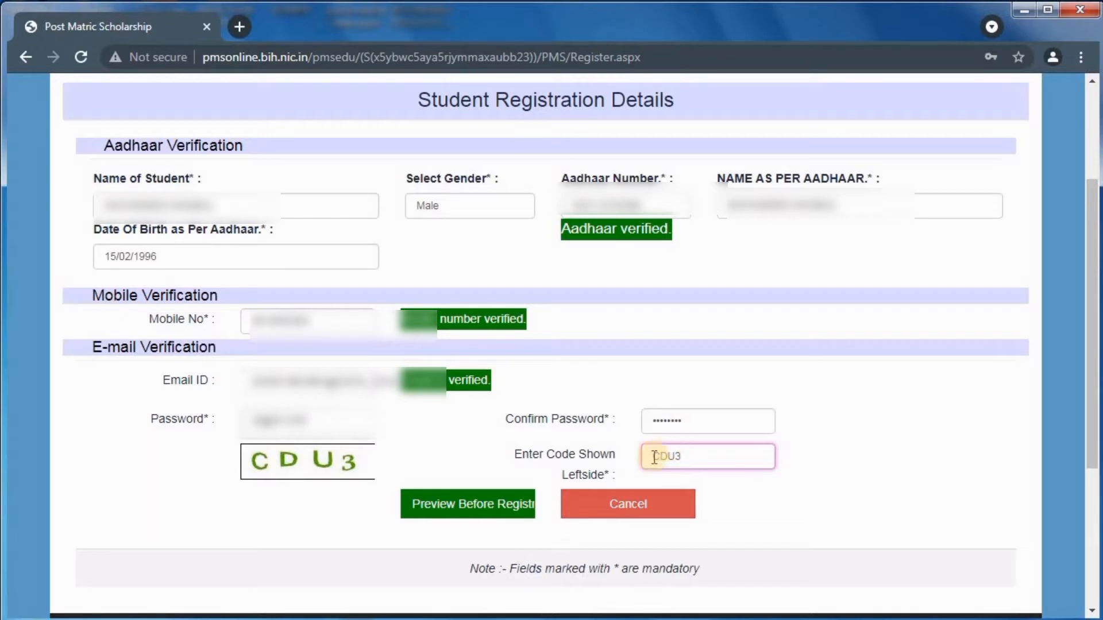
pyautogui.click(448, 509)
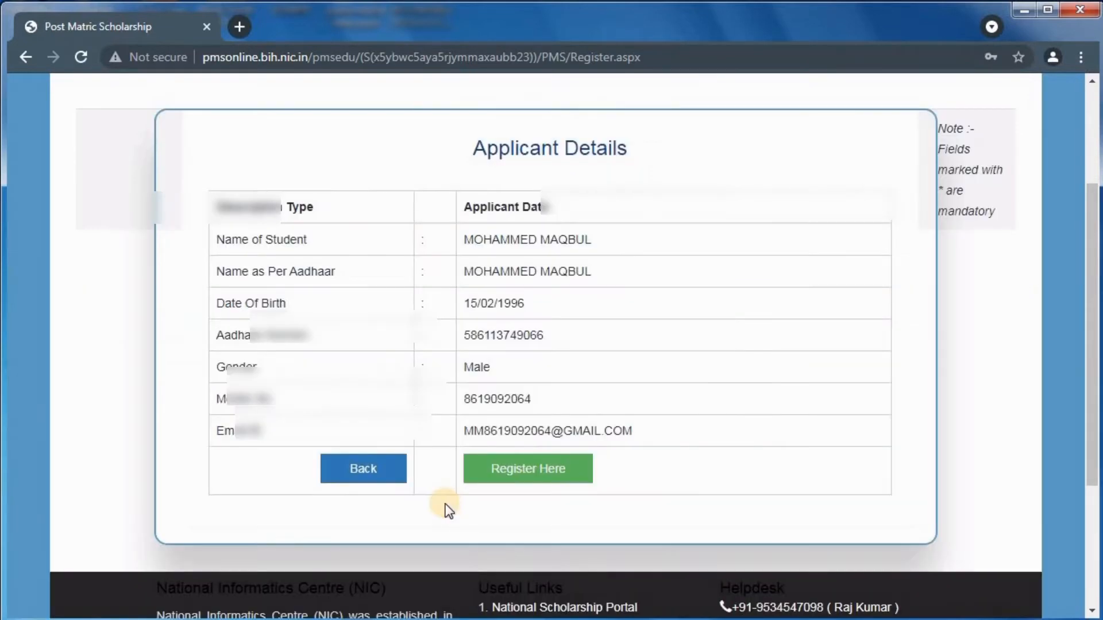
pyautogui.click(545, 471)
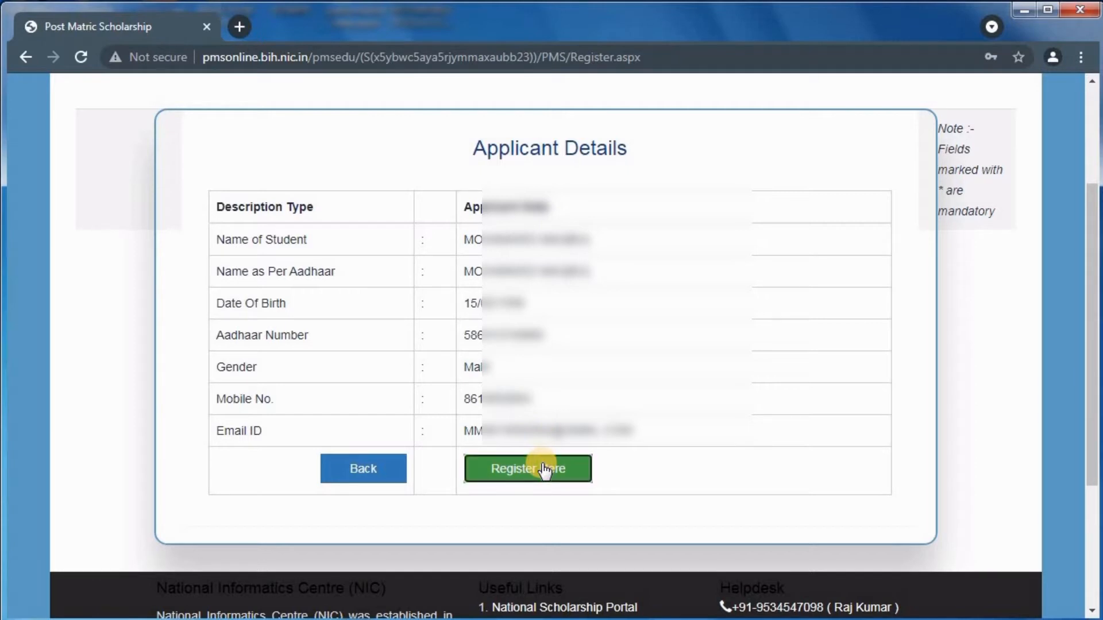
# - Print the registration details to a PDF saved in New folder under Documents, and close the print window
pyautogui.scroll(-2, 541, 460)
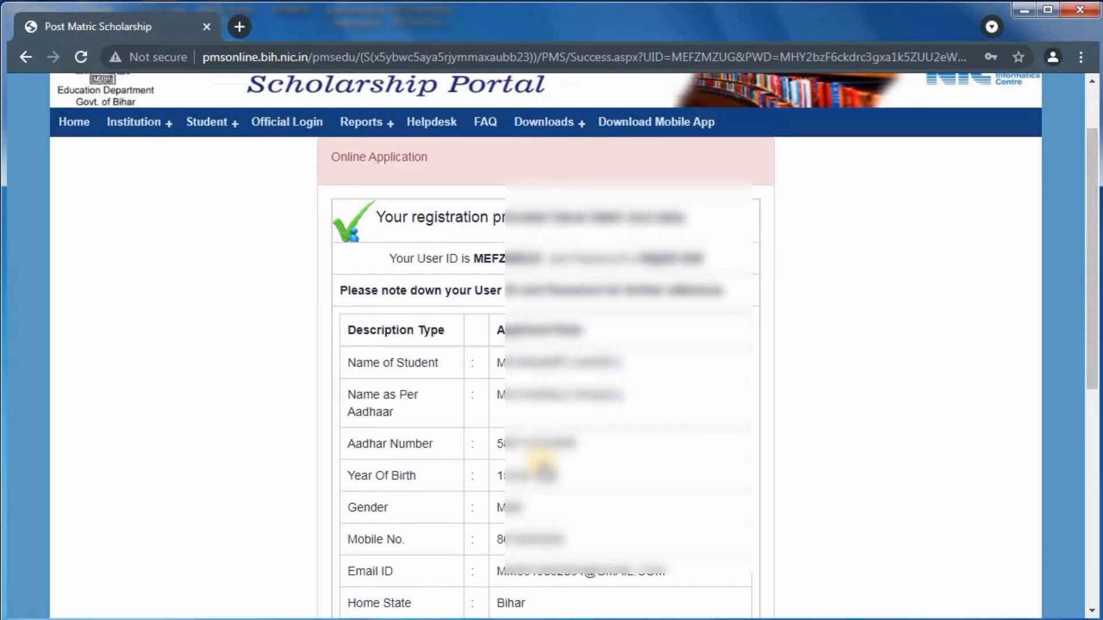
pyautogui.scroll(-3, 542, 459)
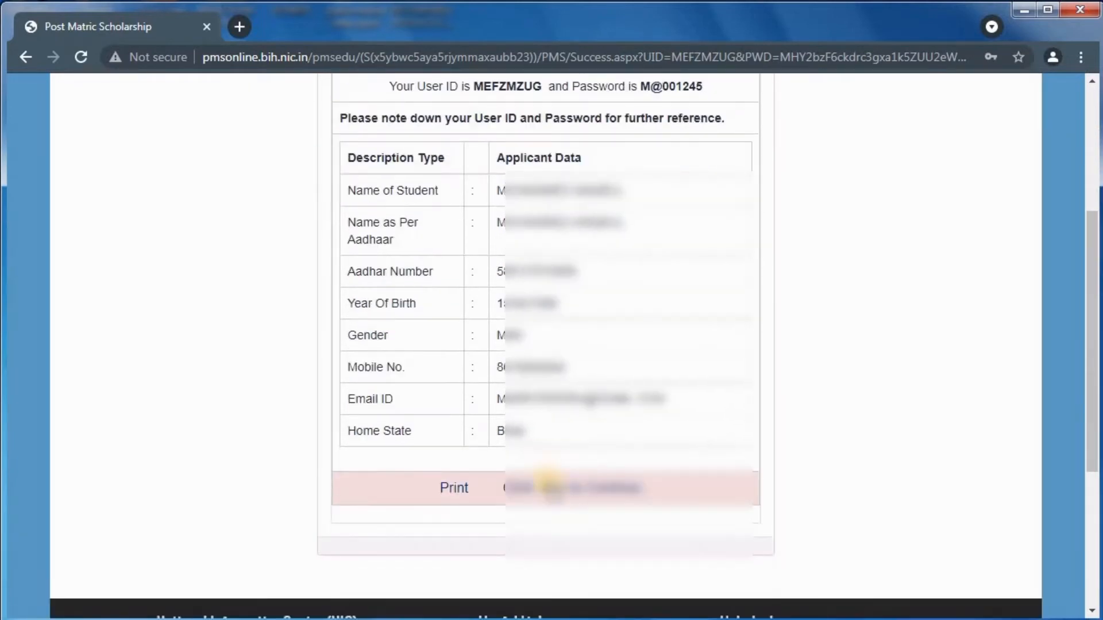
pyautogui.click(457, 489)
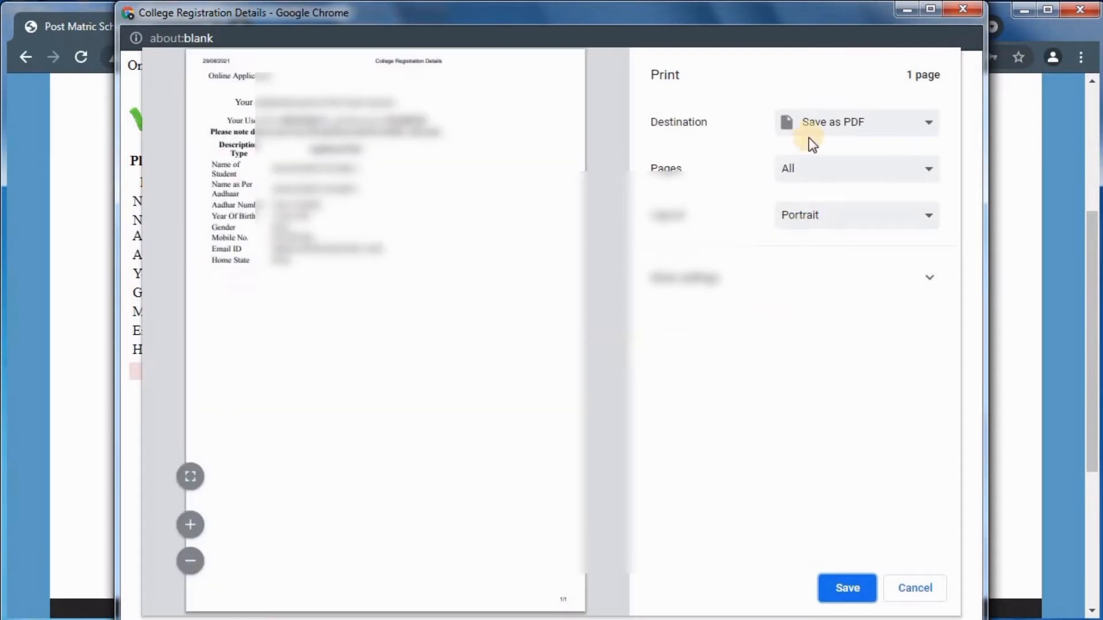
pyautogui.click(843, 585)
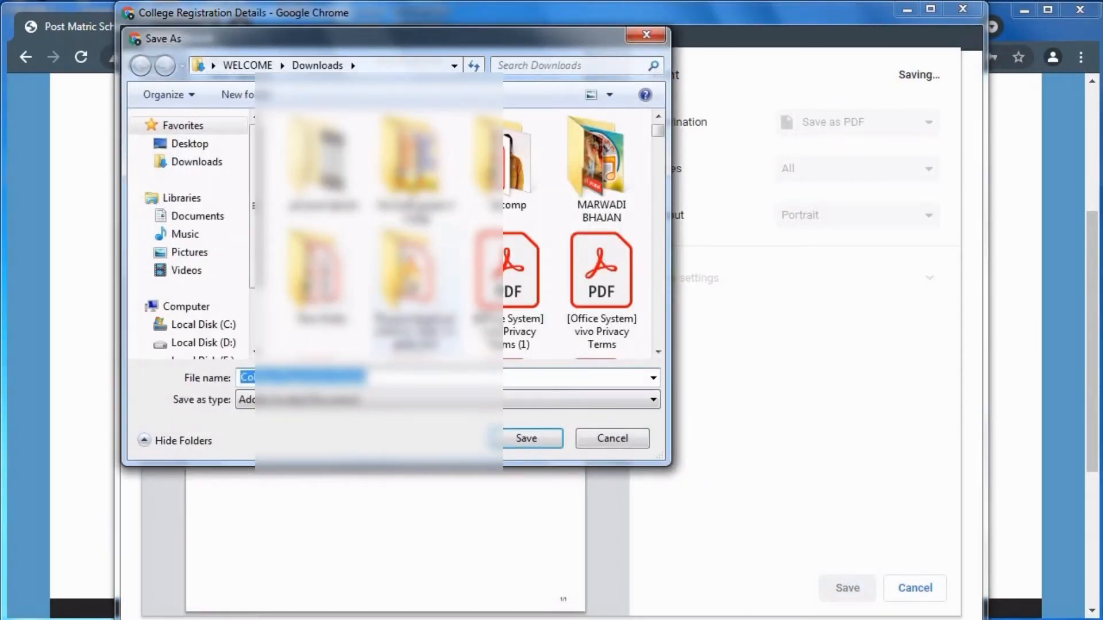
pyautogui.click(220, 216)
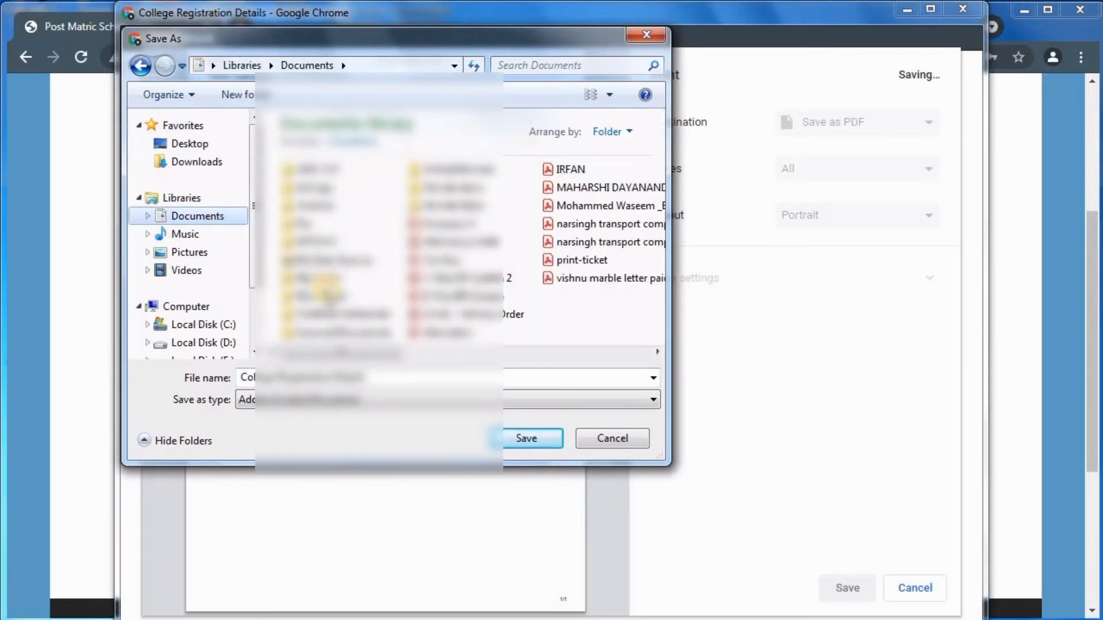
pyautogui.doubleClick(325, 294)
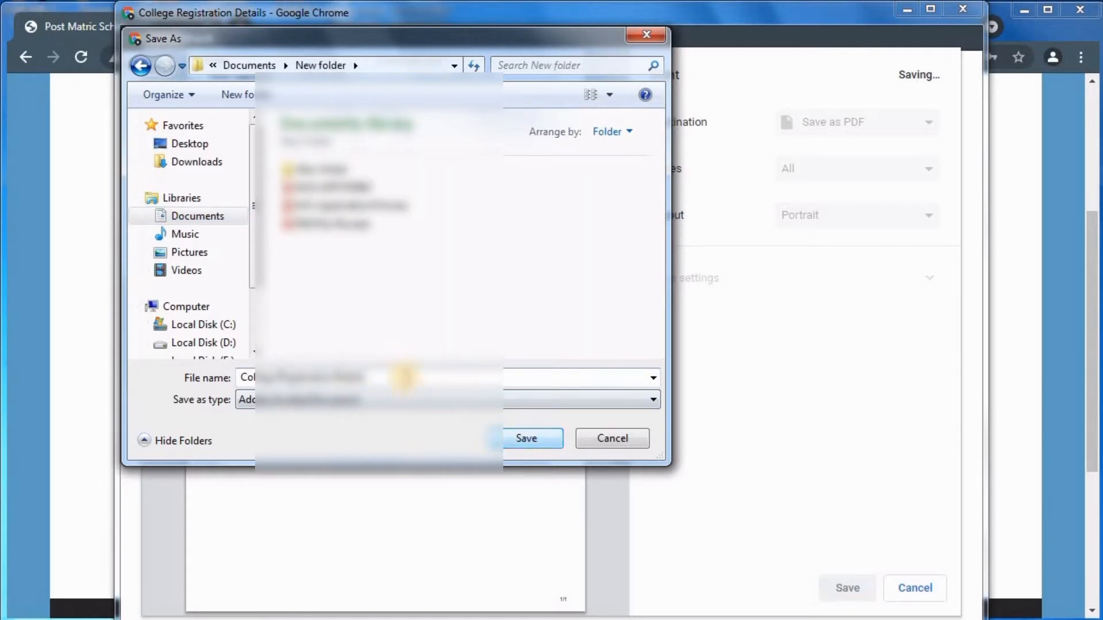
pyautogui.click(517, 438)
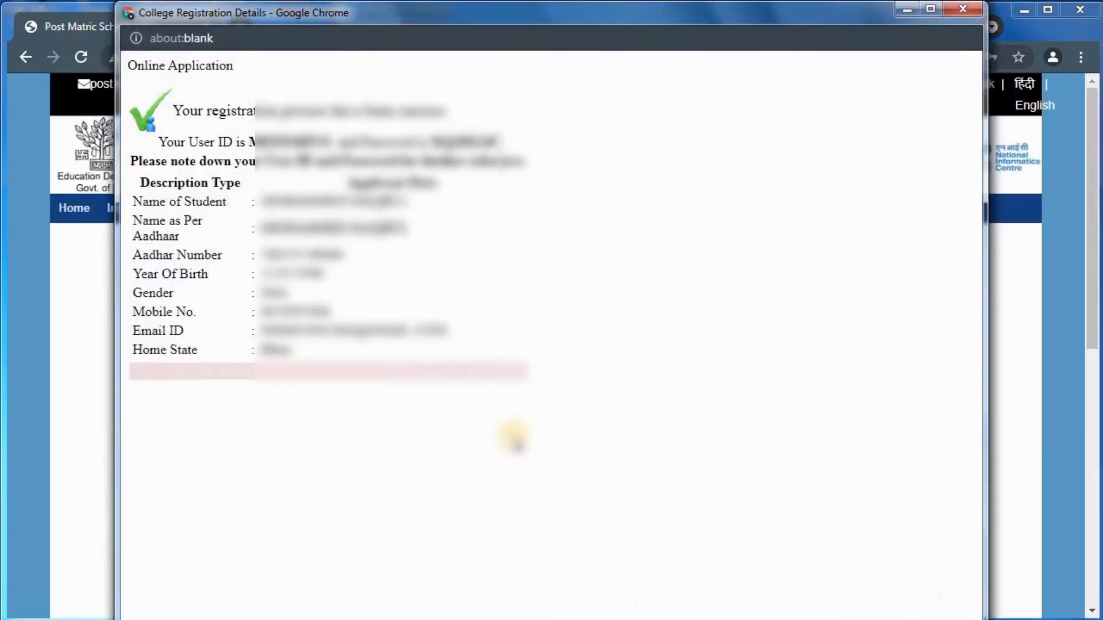
pyautogui.click(963, 9)
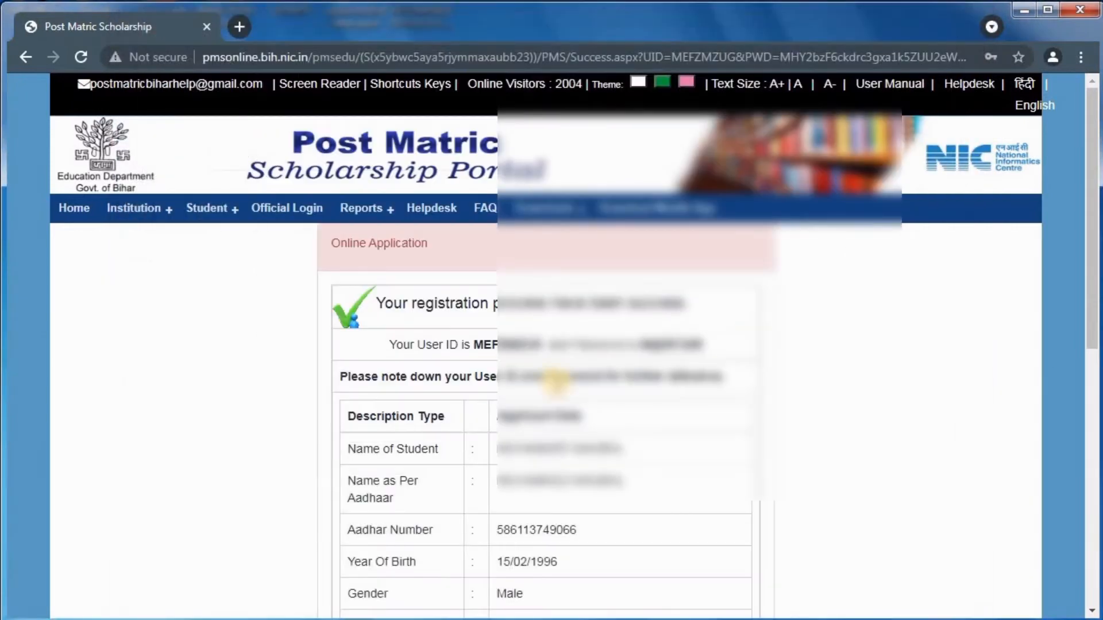
# - Continue from the registration confirmation to the Student Login page
pyautogui.scroll(-6, 554, 379)
pyautogui.click(560, 405)
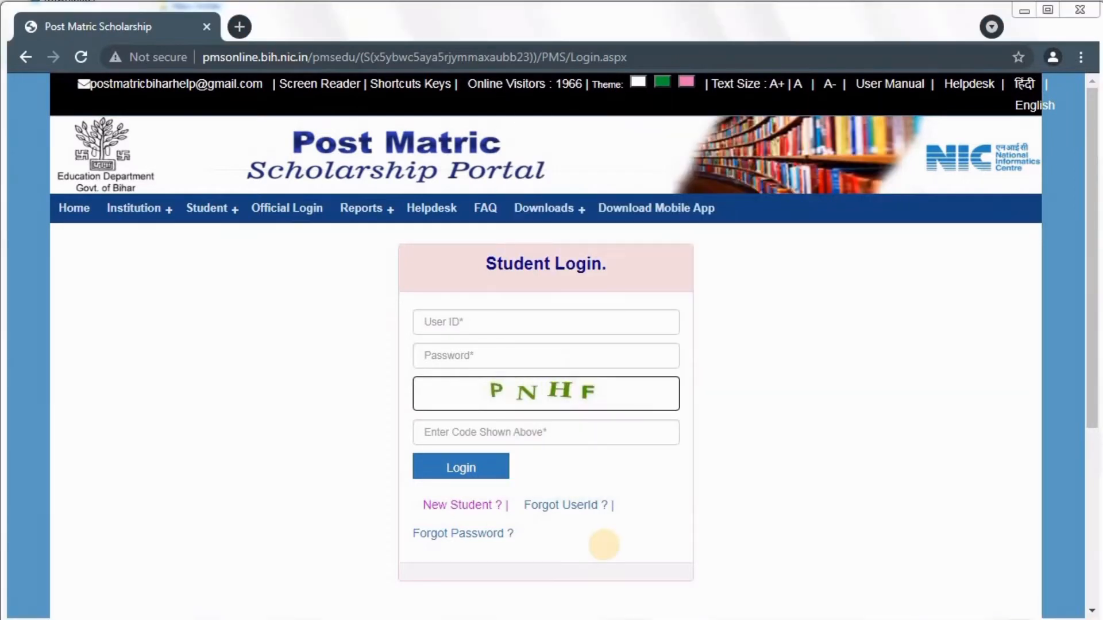
pyautogui.moveTo(487, 266); pyautogui.dragTo(608, 265)
pyautogui.click(546, 310)
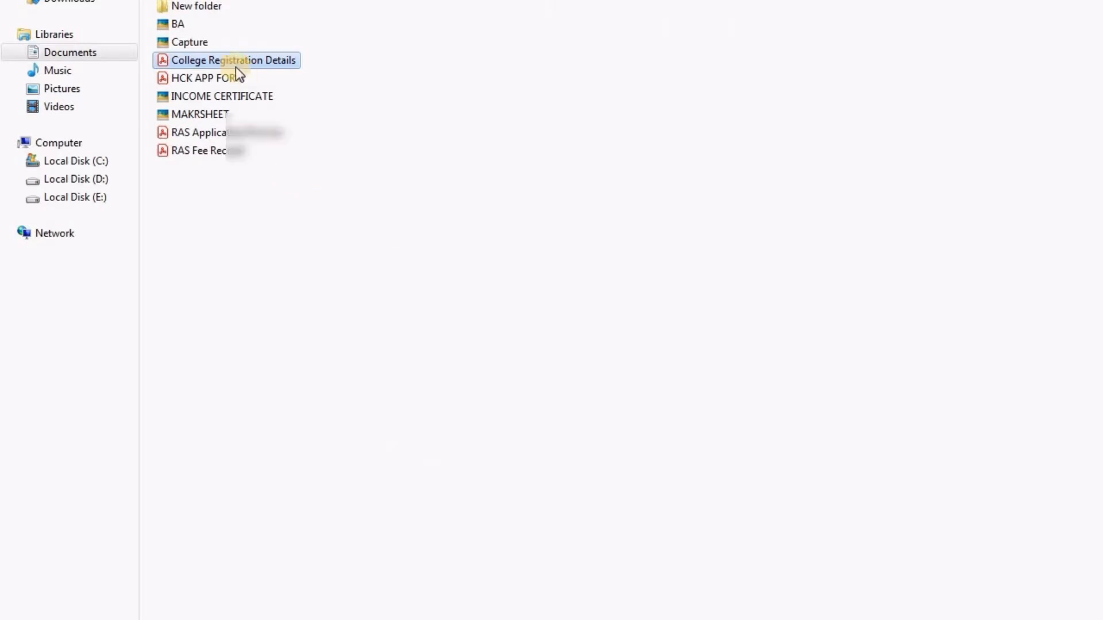
# - Open the College Registration Details PDF in Adobe Acrobat Reader and copy the student's User ID
pyautogui.doubleClick(237, 61)
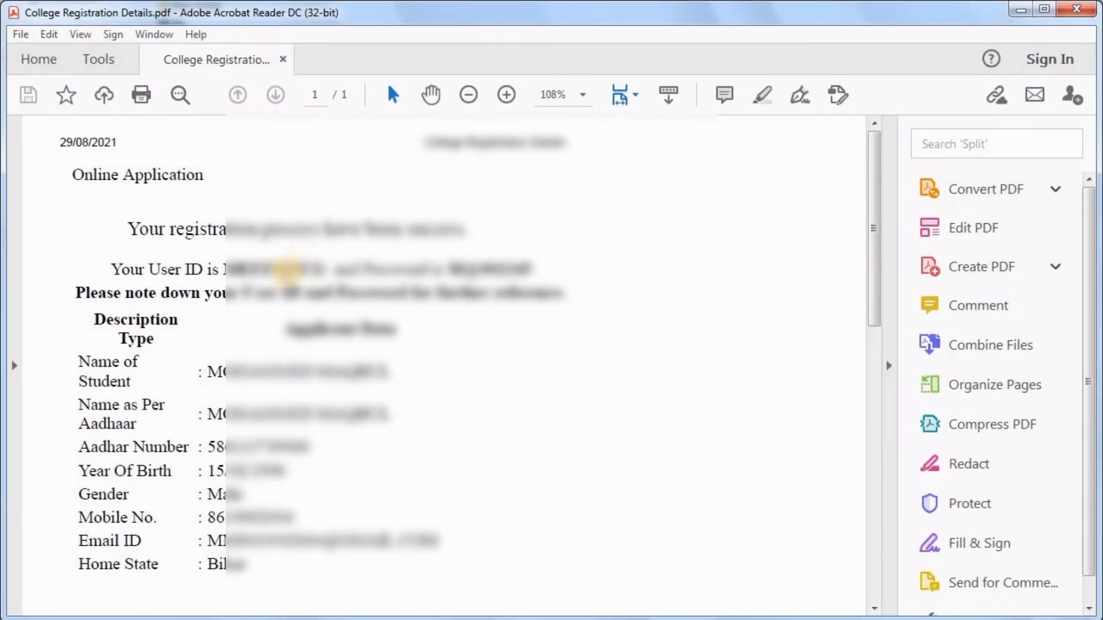
pyautogui.moveTo(111, 269); pyautogui.dragTo(325, 269)
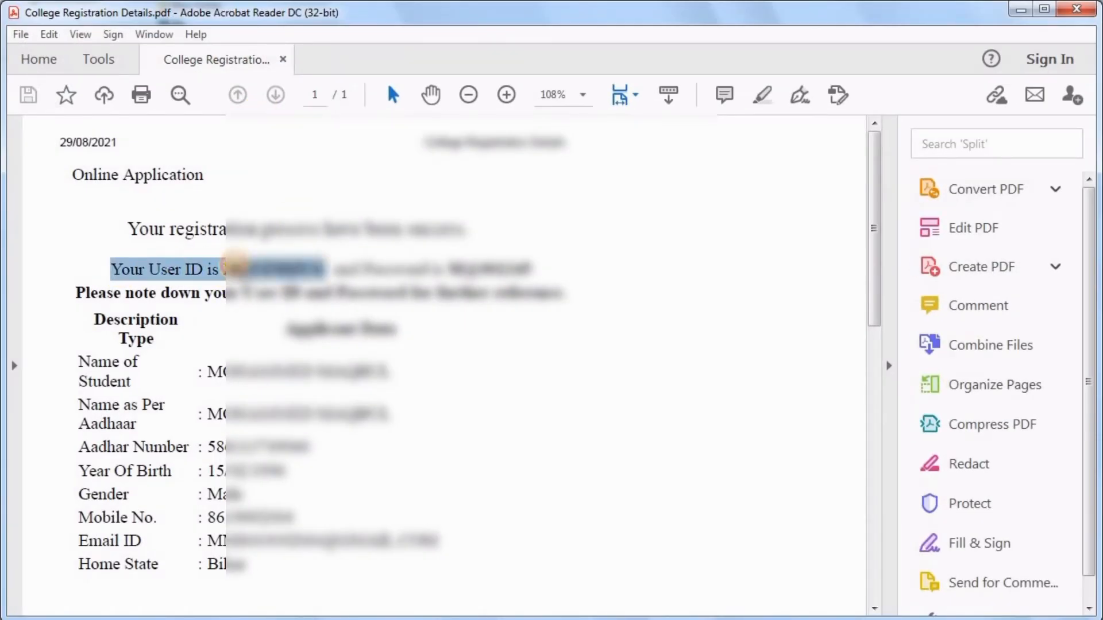
pyautogui.moveTo(224, 269); pyautogui.dragTo(324, 268)
pyautogui.rightClick(300, 290)
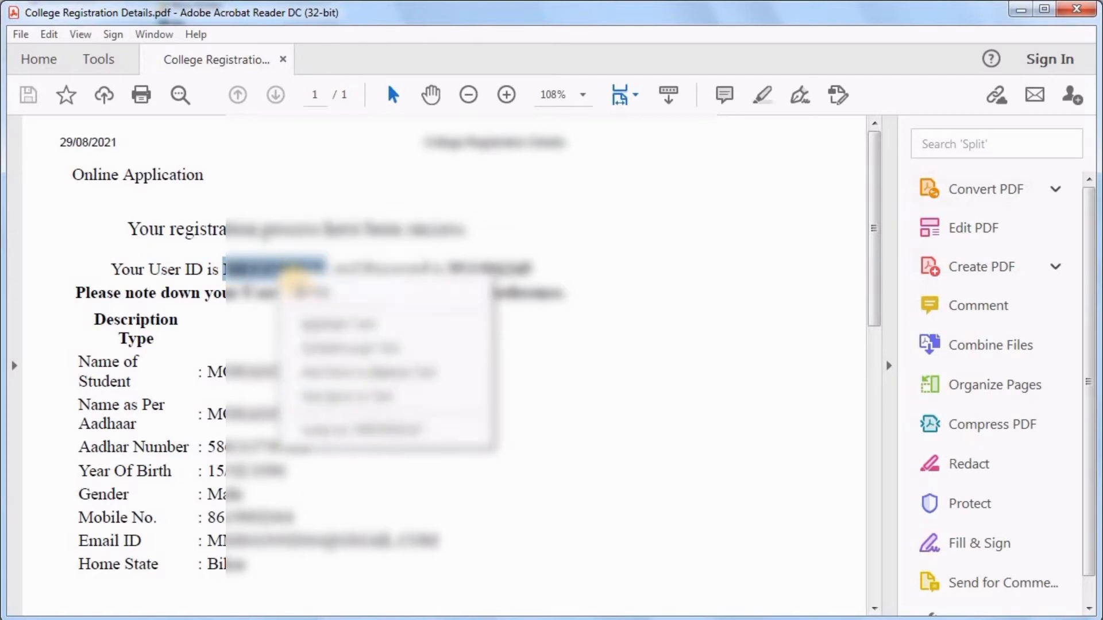
pyautogui.click(301, 292)
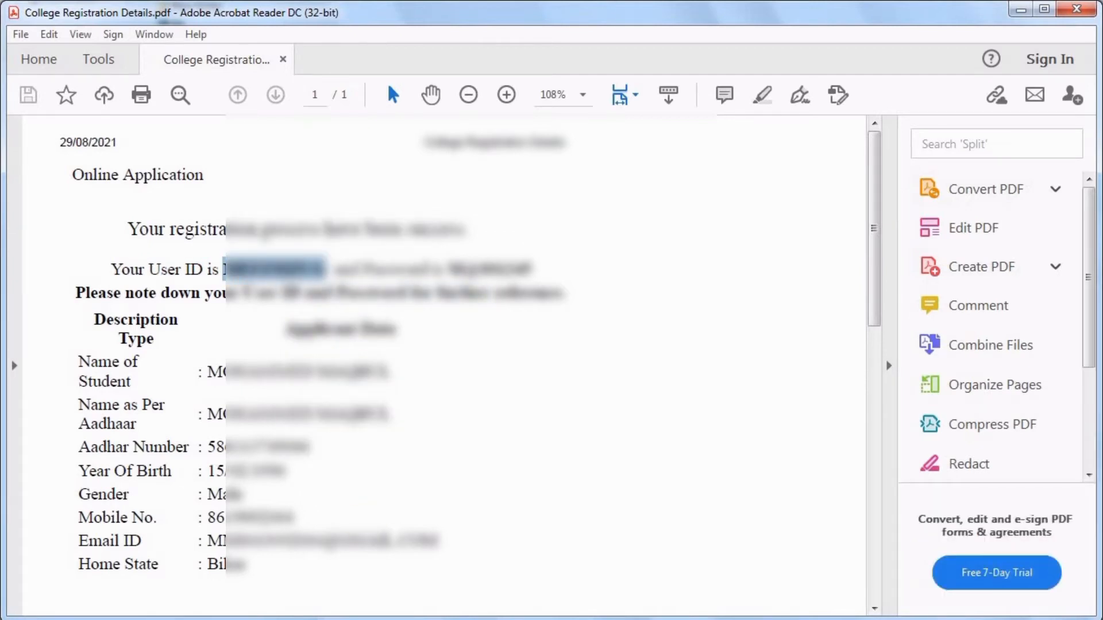
# - Return to the Student Login page in Chrome and paste the copied User ID into the login form
pyautogui.click(400, 613)
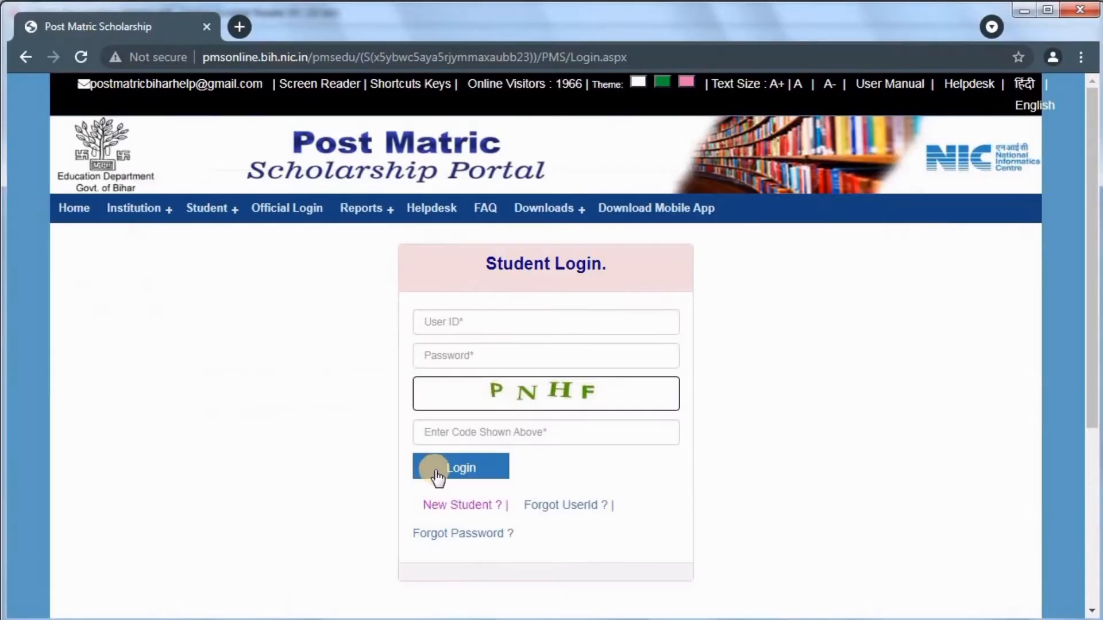
pyautogui.click(462, 315)
pyautogui.rightClick(459, 322)
pyautogui.click(513, 435)
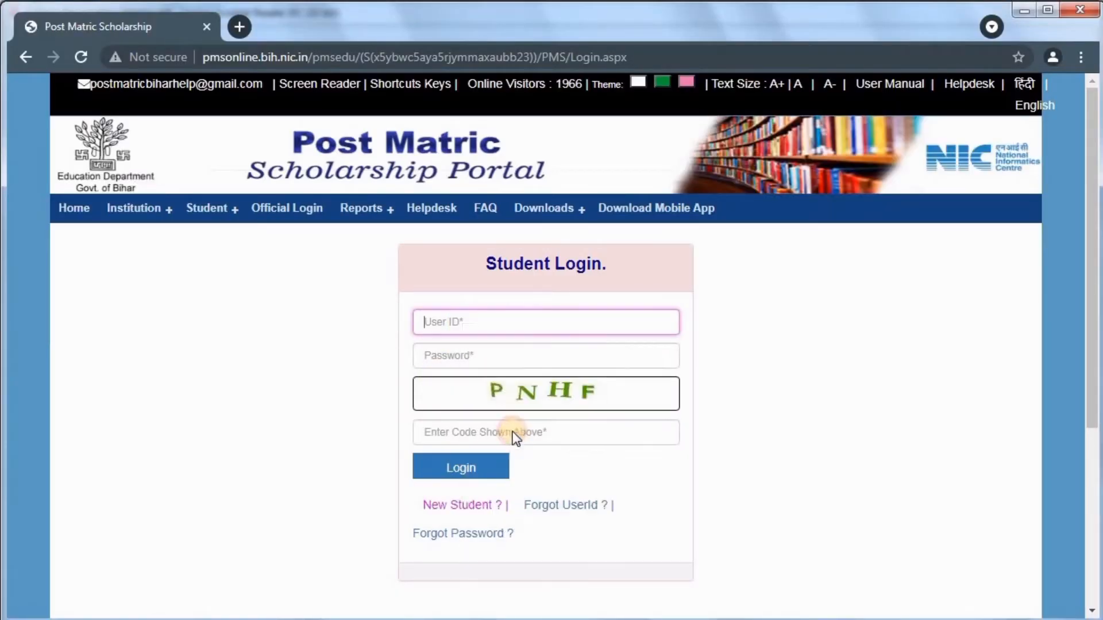
pyautogui.click(478, 352)
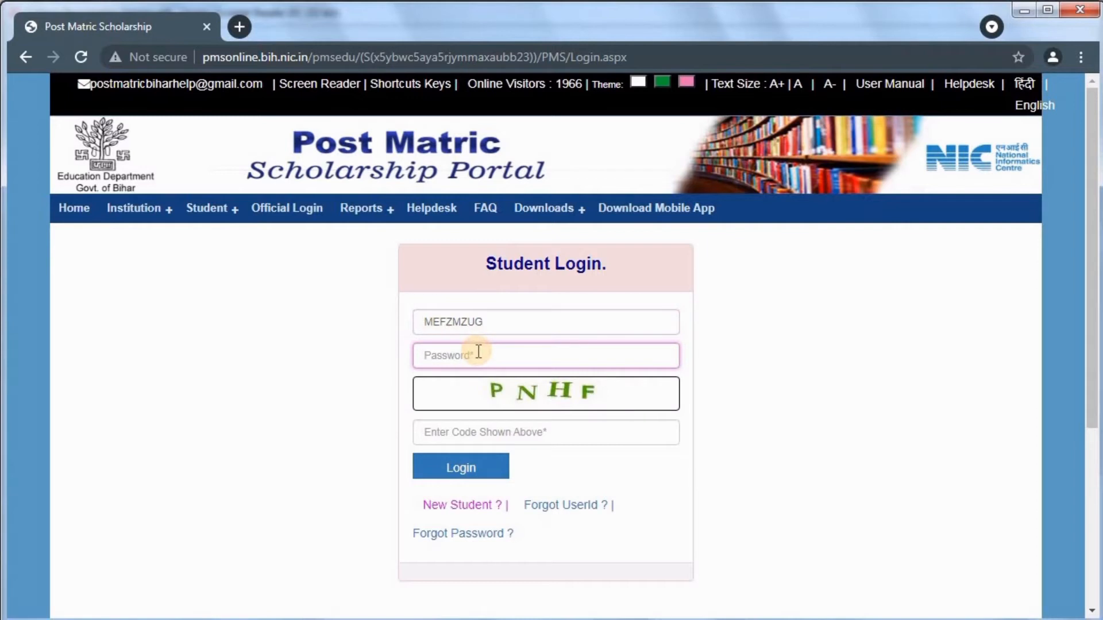
# - Enter the account password and the displayed captcha code, and log in to the student account
pyautogui.write('•')
pyautogui.click(489, 432)
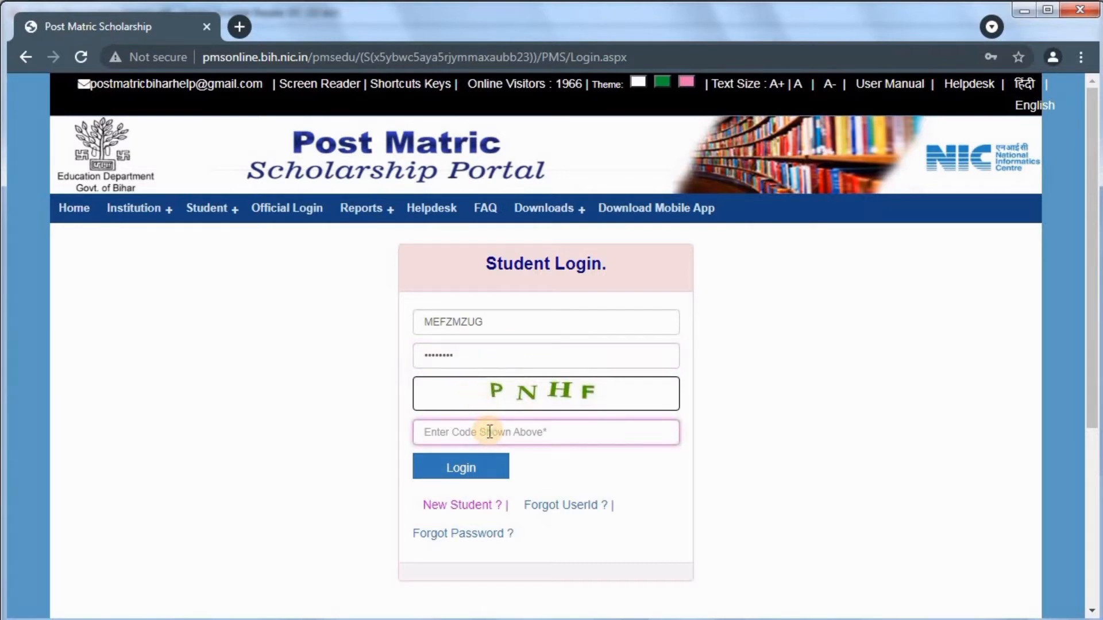
pyautogui.write('PNHF')
pyautogui.click(475, 467)
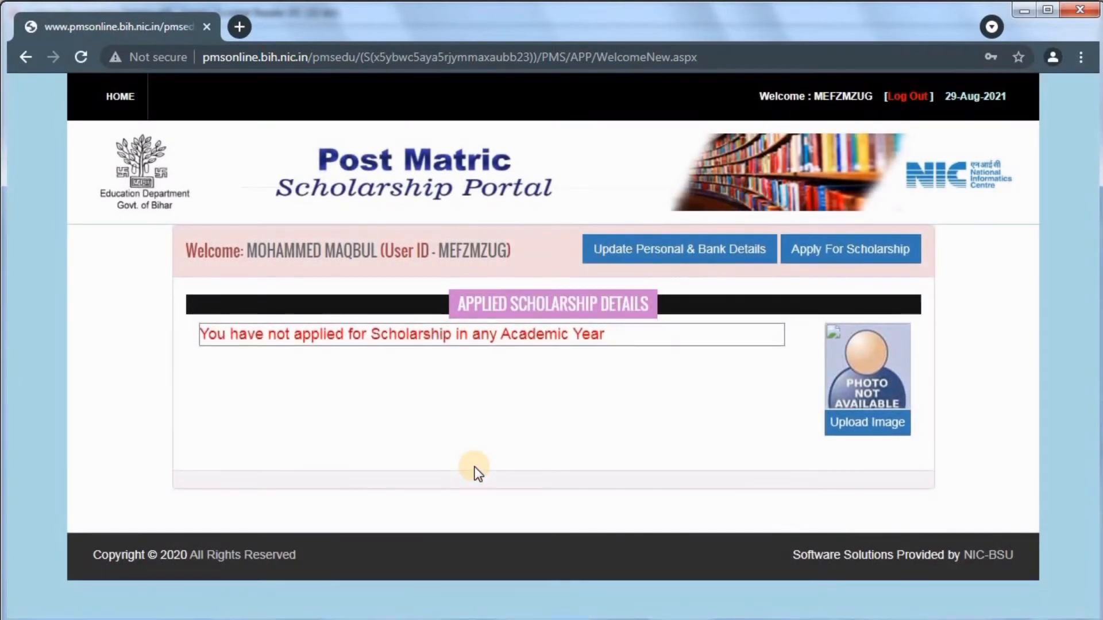
# - Check the applied scholarship details and open the form for updating the student's personal and bank details
pyautogui.moveTo(206, 335); pyautogui.dragTo(612, 332)
pyautogui.click(612, 333)
pyautogui.click(689, 259)
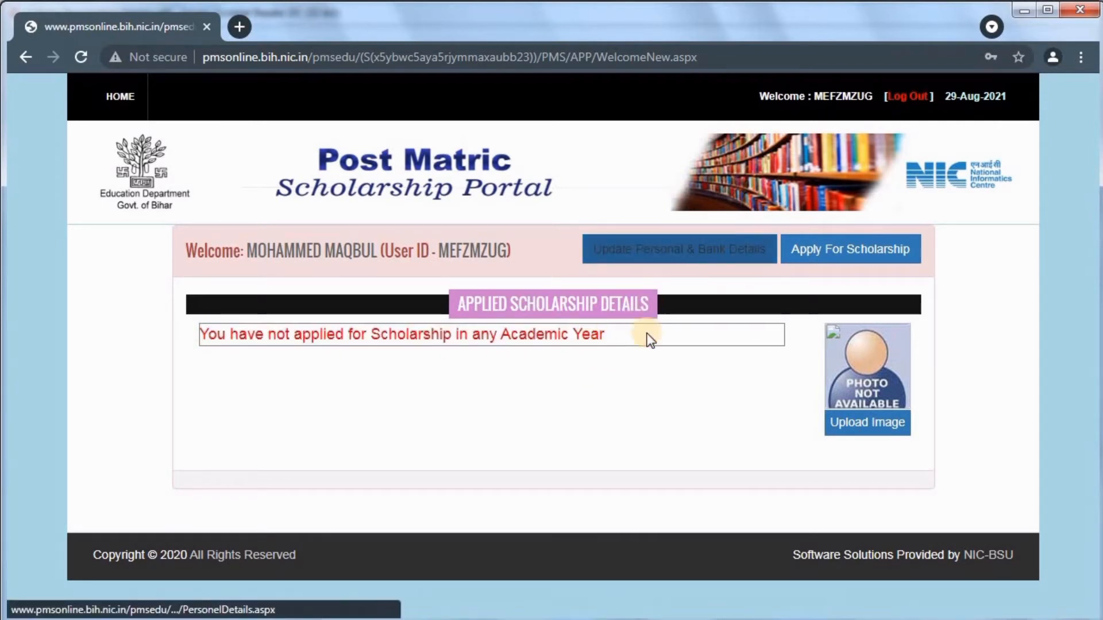
pyautogui.click(663, 251)
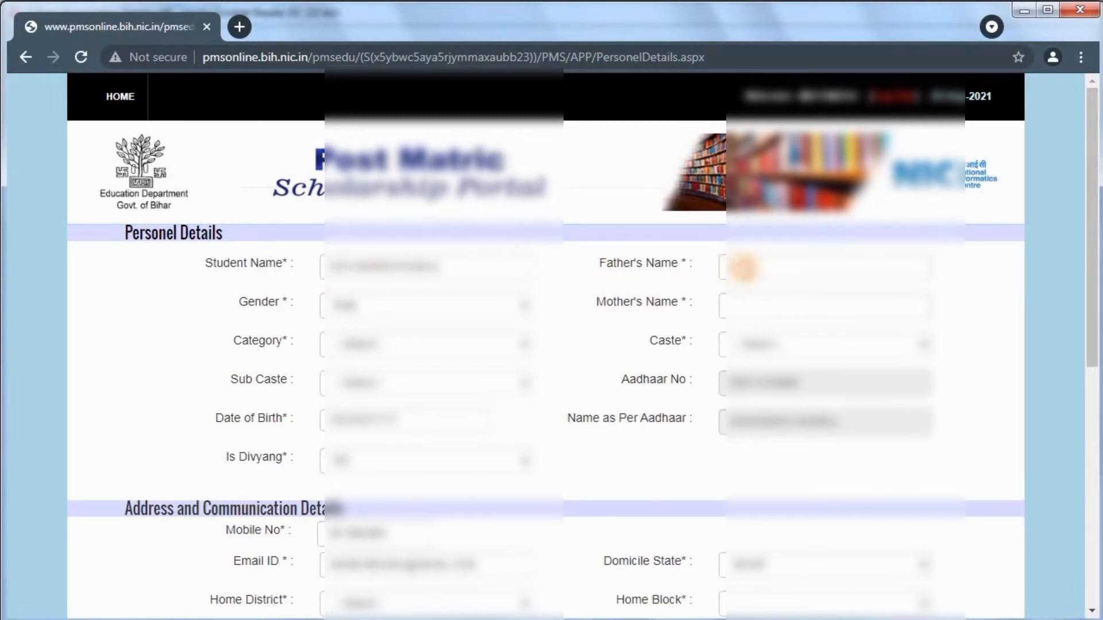
# - Enter the father's name and the mother's name in the student's personal details
pyautogui.click(743, 267)
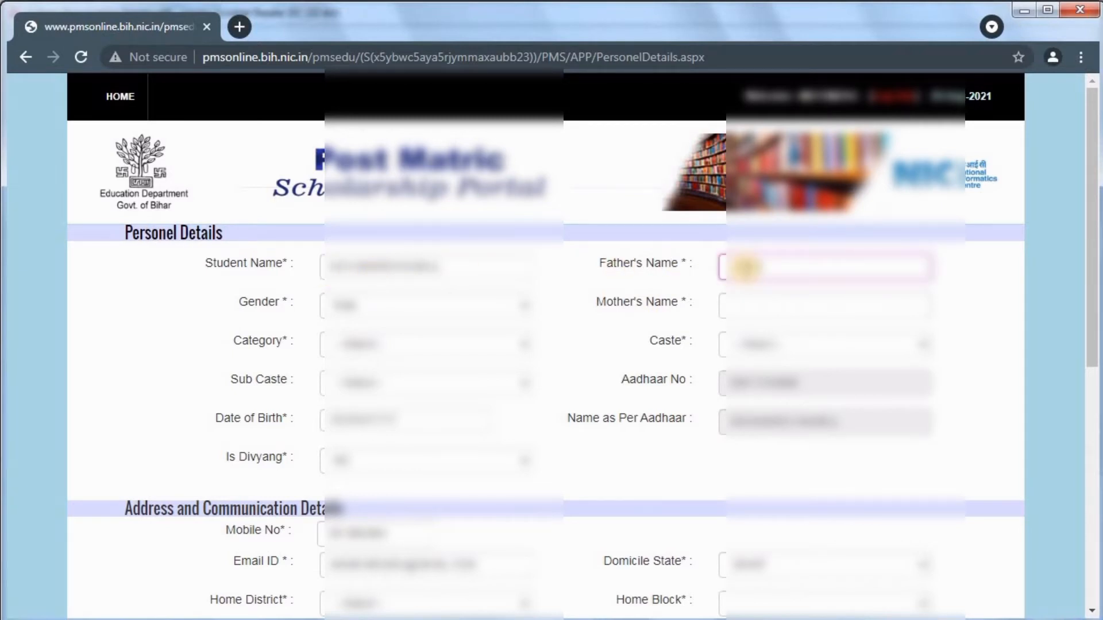
pyautogui.write('UM')
pyautogui.click(549, 351)
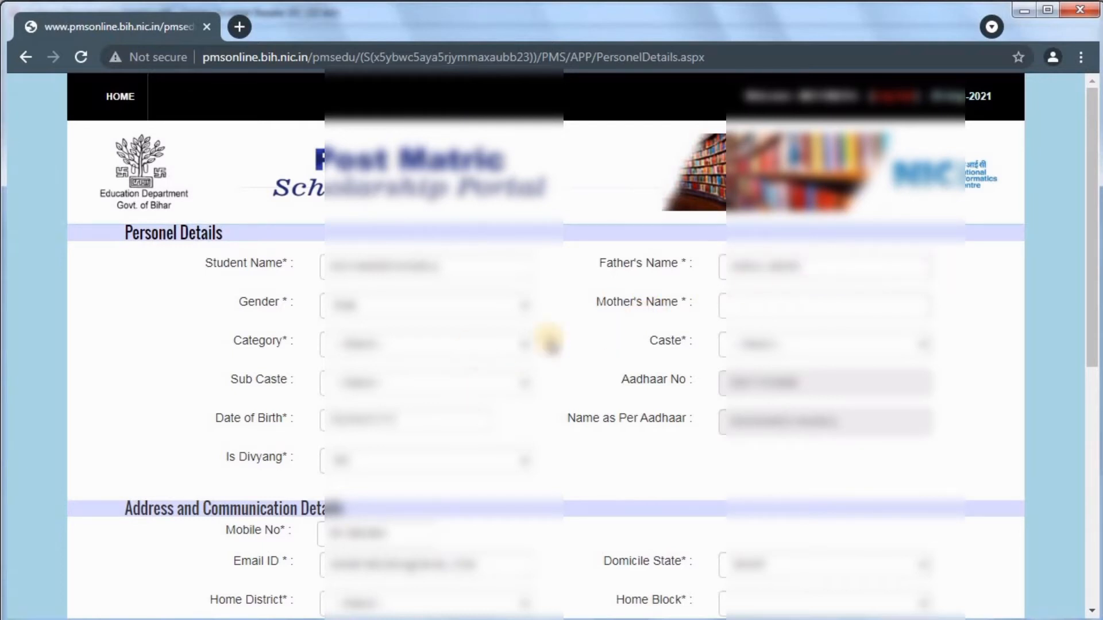
pyautogui.click(789, 301)
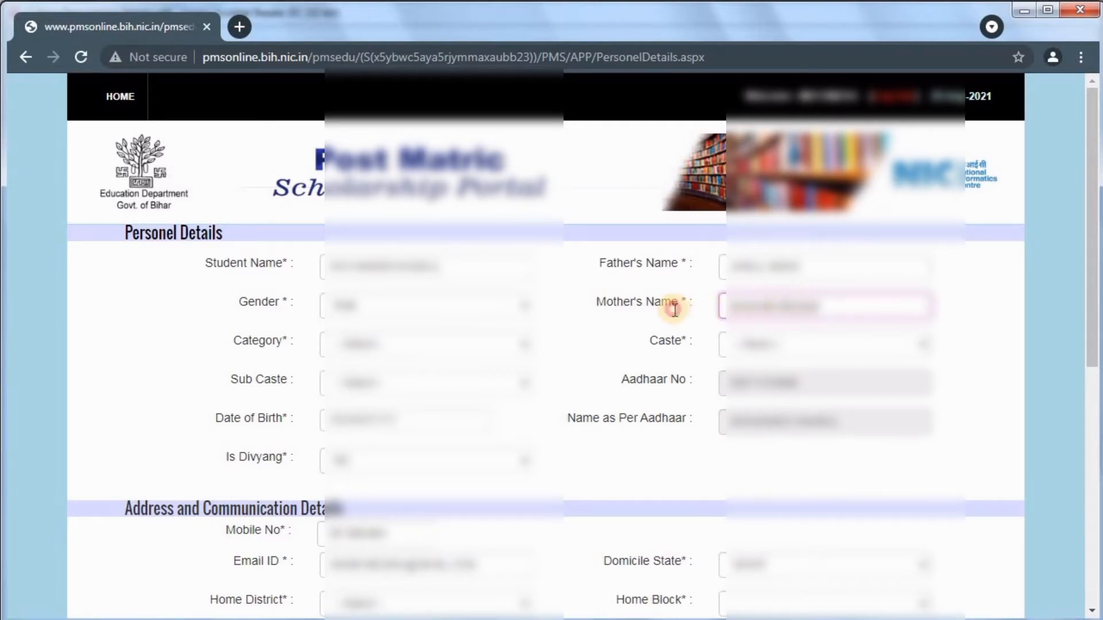
# - Select the student's category and look through the caste options offered for it
pyautogui.click(503, 343)
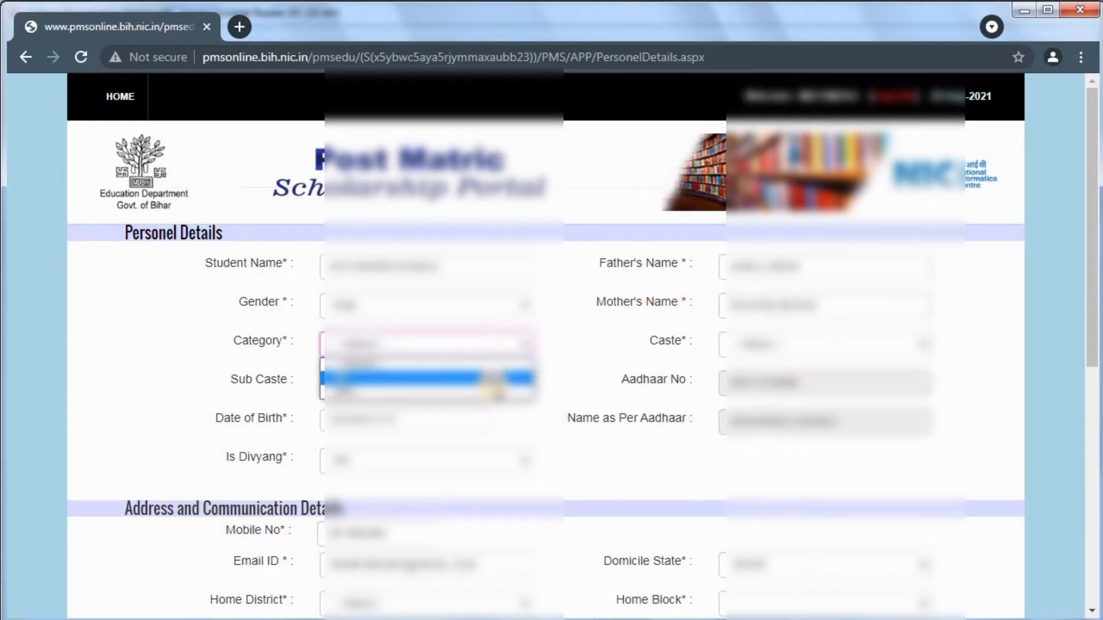
pyautogui.click(492, 390)
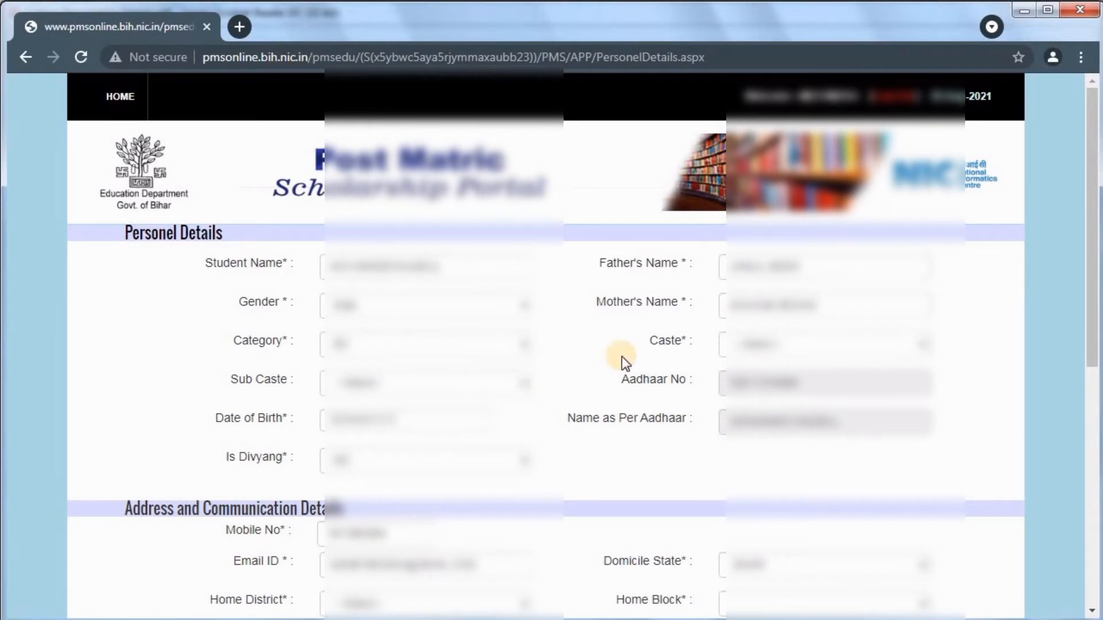
pyautogui.click(749, 344)
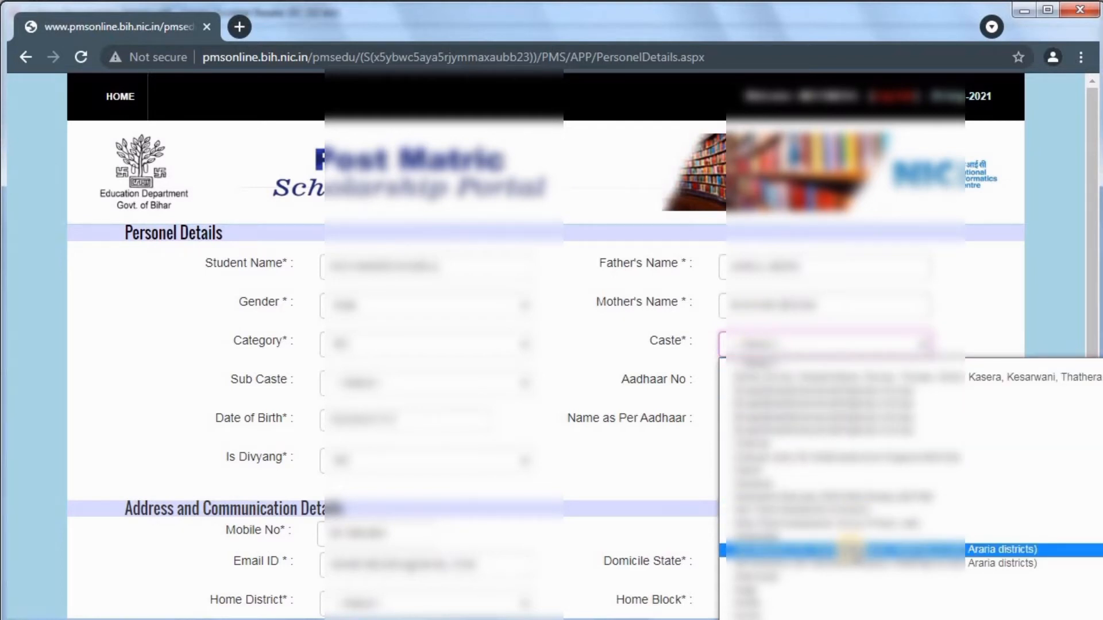
pyautogui.scroll(-5, 850, 550)
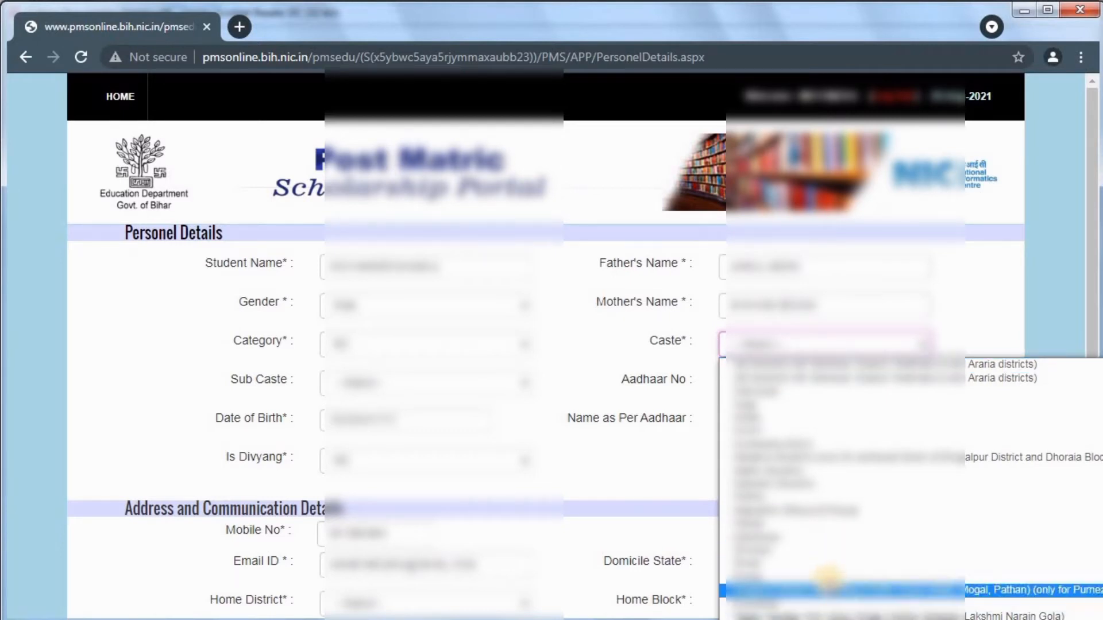
pyautogui.click(692, 337)
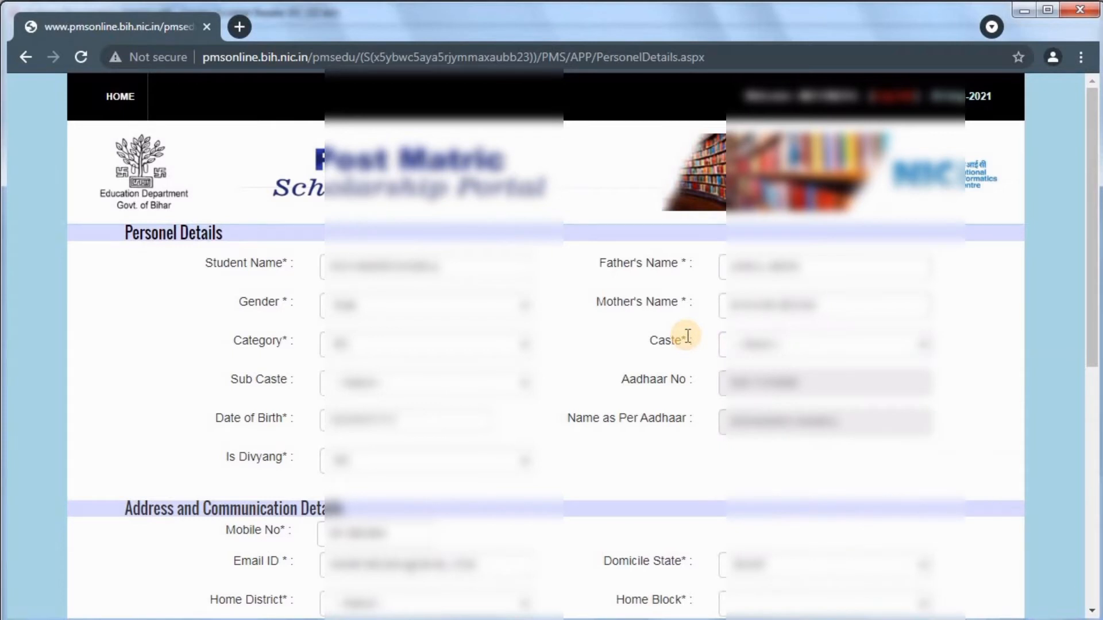
# - Switch to the other category, look through its caste options, and restore the first category
pyautogui.click(449, 343)
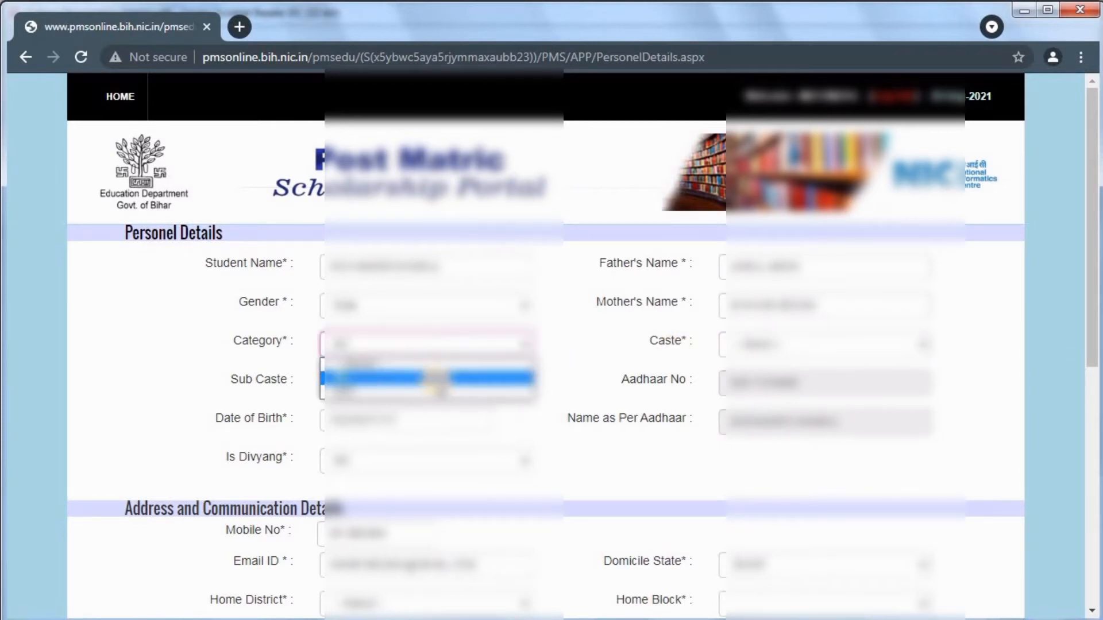
pyautogui.click(436, 390)
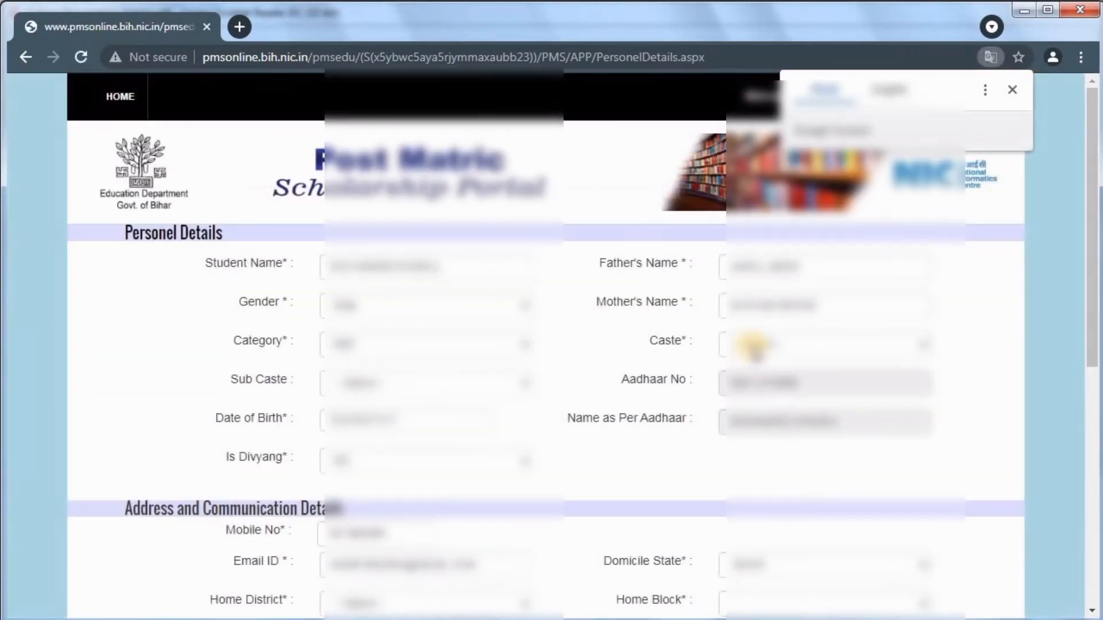
pyautogui.click(1012, 90)
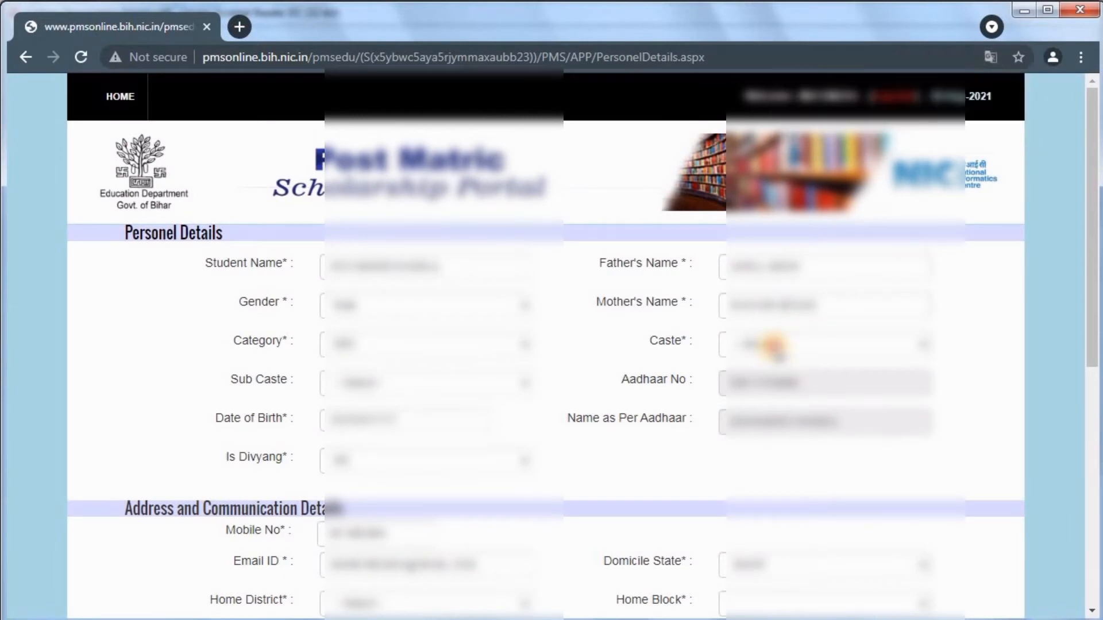
pyautogui.click(772, 344)
pyautogui.scroll(-5, 825, 494)
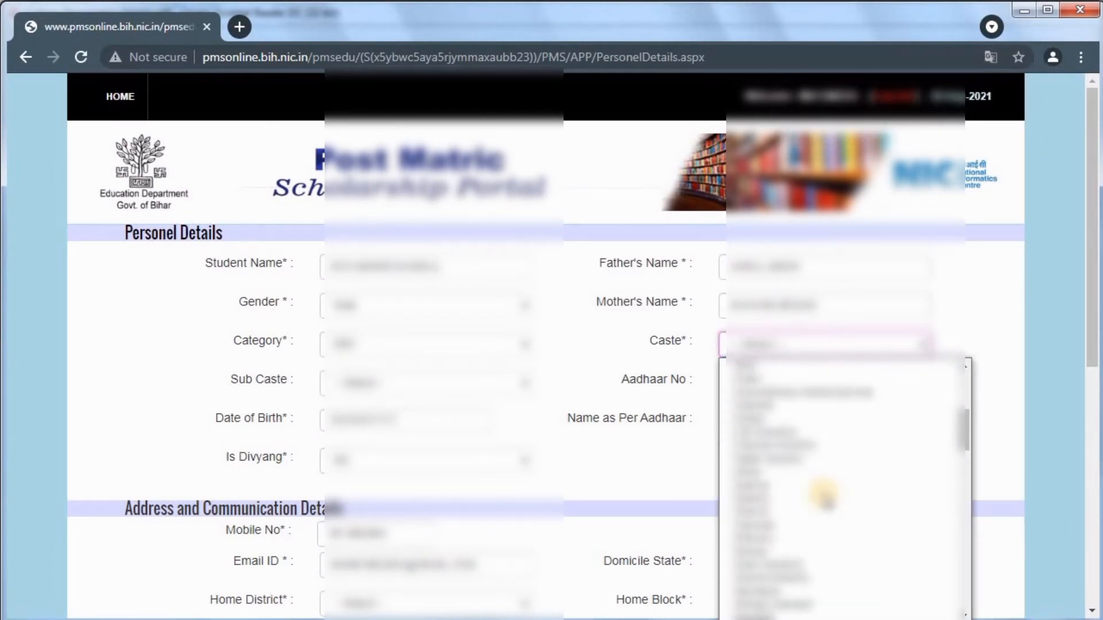
pyautogui.scroll(-3, 824, 494)
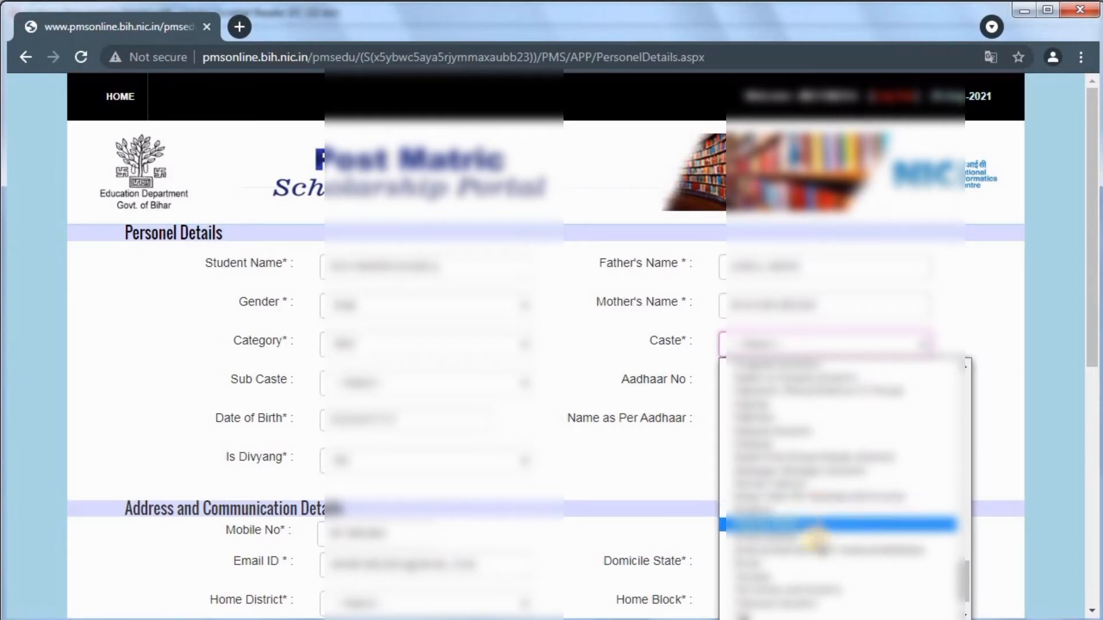
pyautogui.scroll(-1, 822, 551)
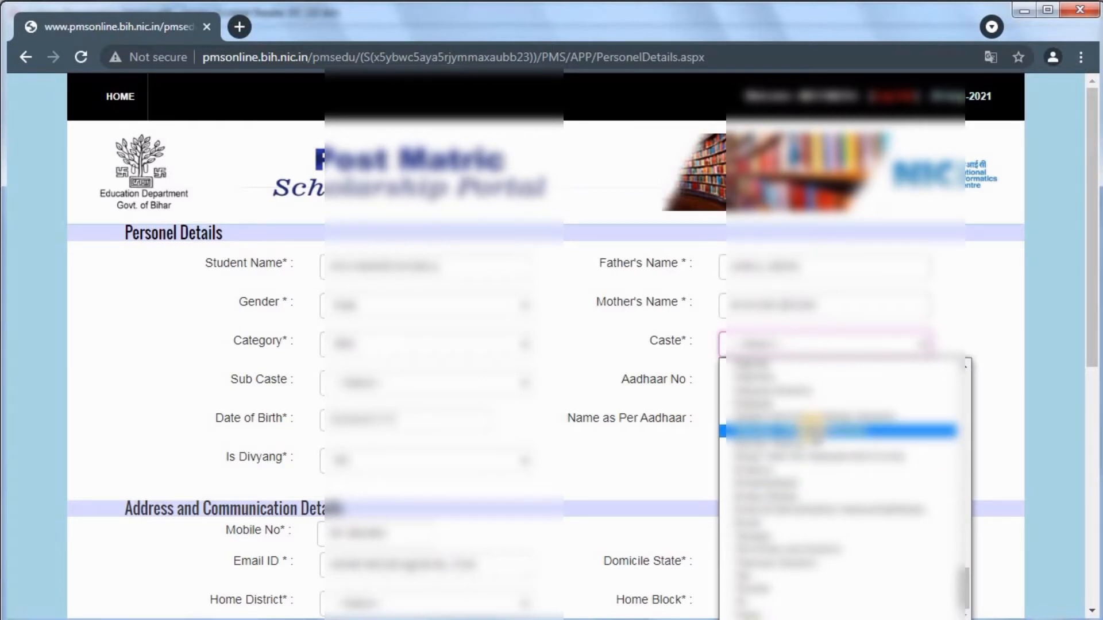
pyautogui.click(413, 349)
pyautogui.click(408, 382)
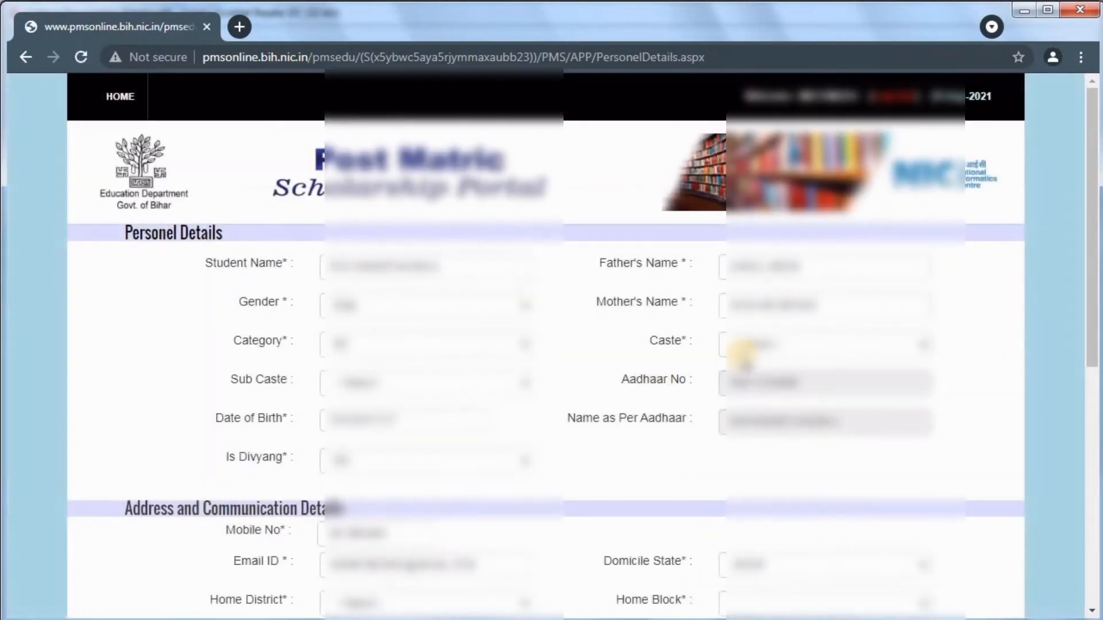
# - Select the caste entry whose description includes "Mogal, Pathan) (only for Purnea"
pyautogui.click(752, 343)
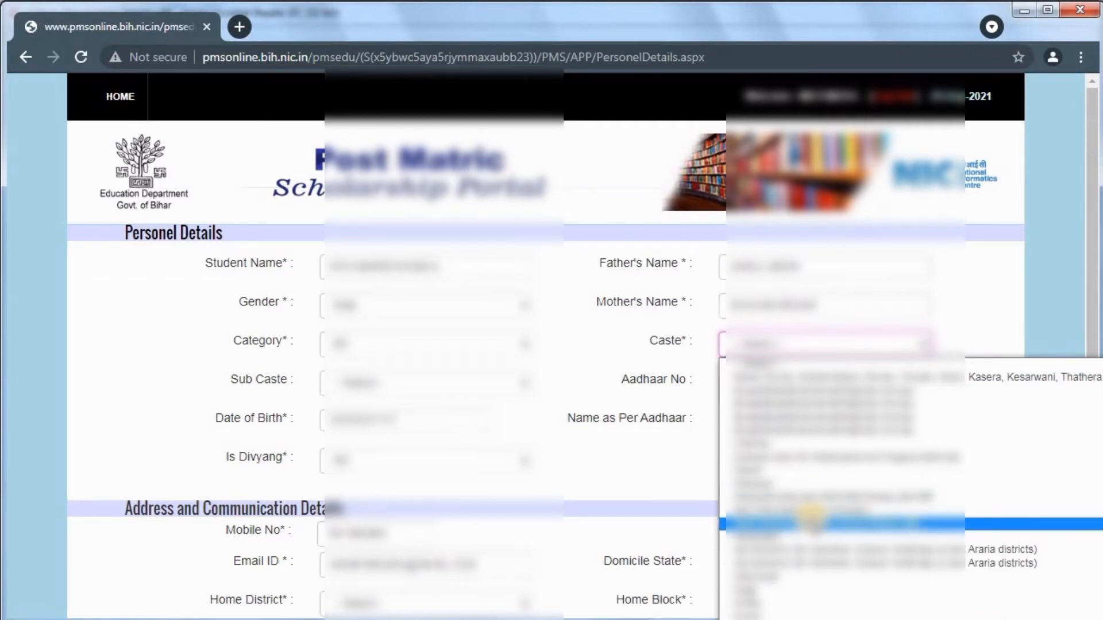
pyautogui.scroll(-3, 810, 517)
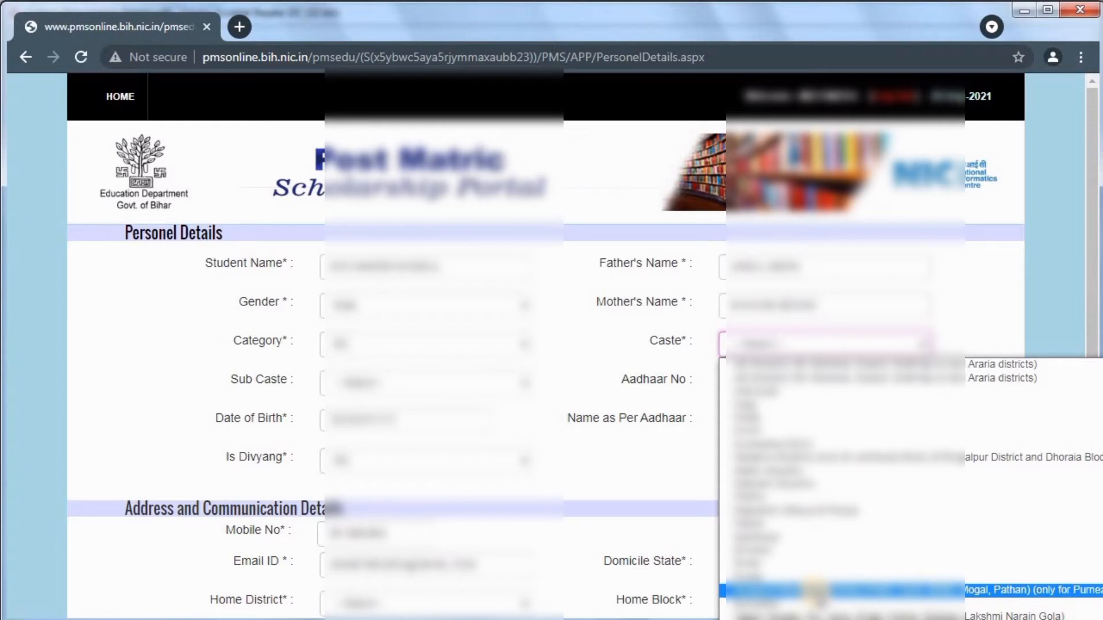
pyautogui.click(820, 591)
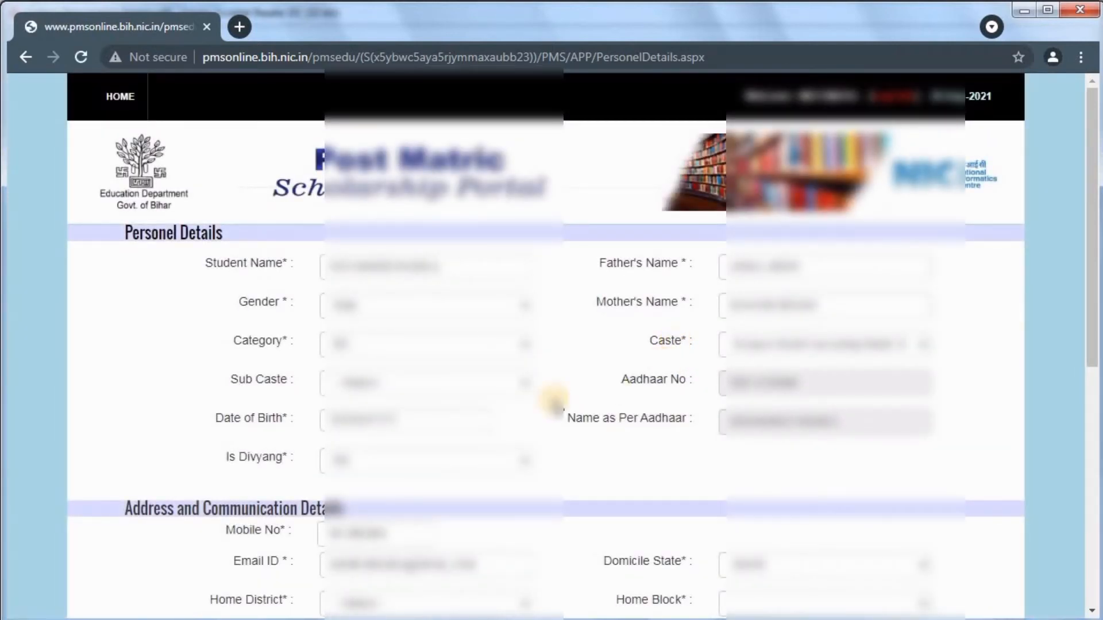
# - Check which sub caste options are available for the selected caste
pyautogui.click(437, 381)
pyautogui.click(437, 381)
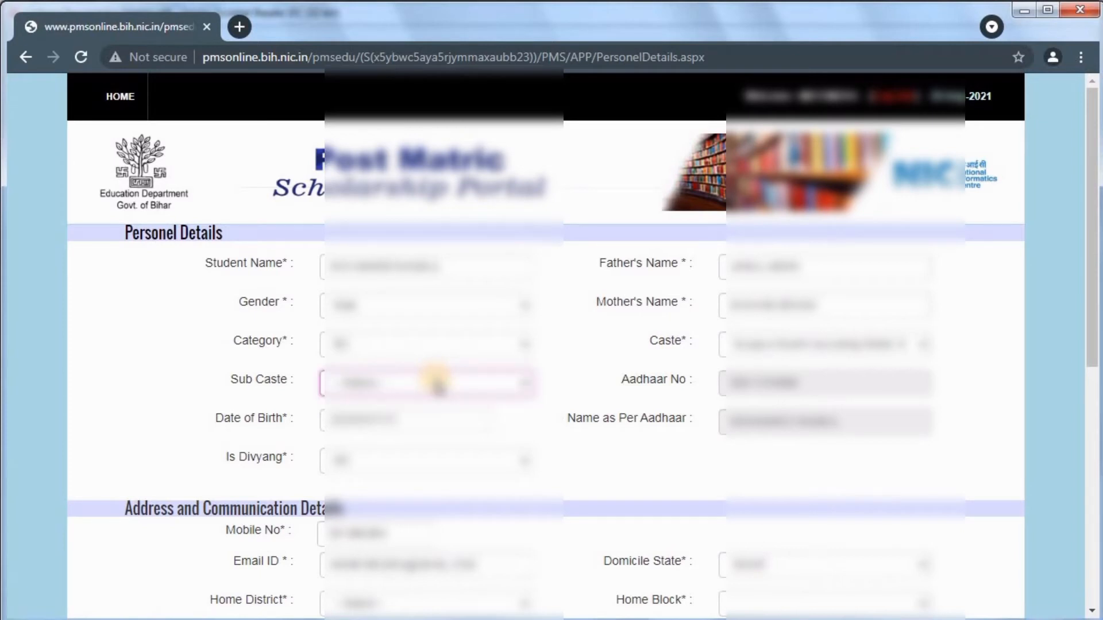
pyautogui.click(438, 382)
pyautogui.click(438, 382)
pyautogui.click(438, 382)
pyautogui.click(438, 383)
pyautogui.click(648, 385)
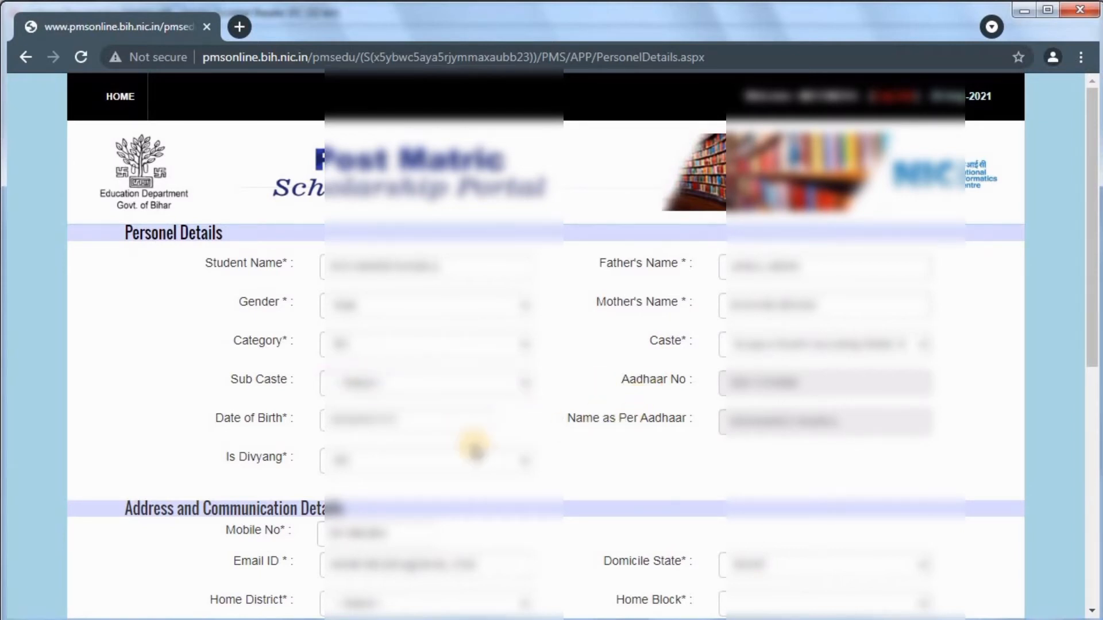
# - Enter the student's date of birth and check the Is Divyang setting
pyautogui.click(443, 418)
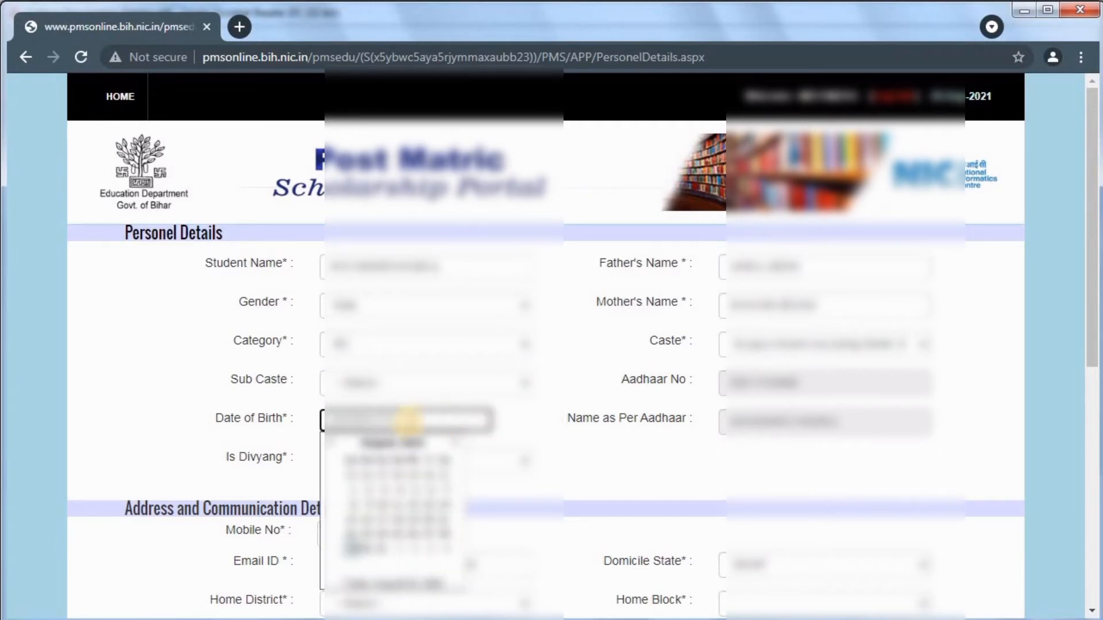
pyautogui.write('1')
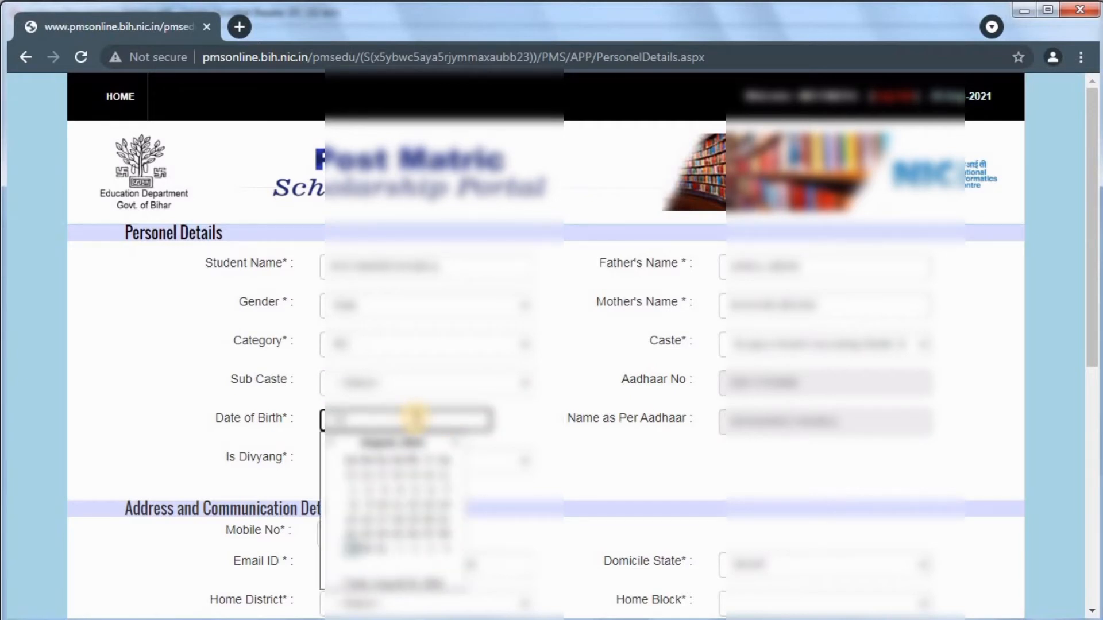
pyautogui.write('20')
pyautogui.click(583, 429)
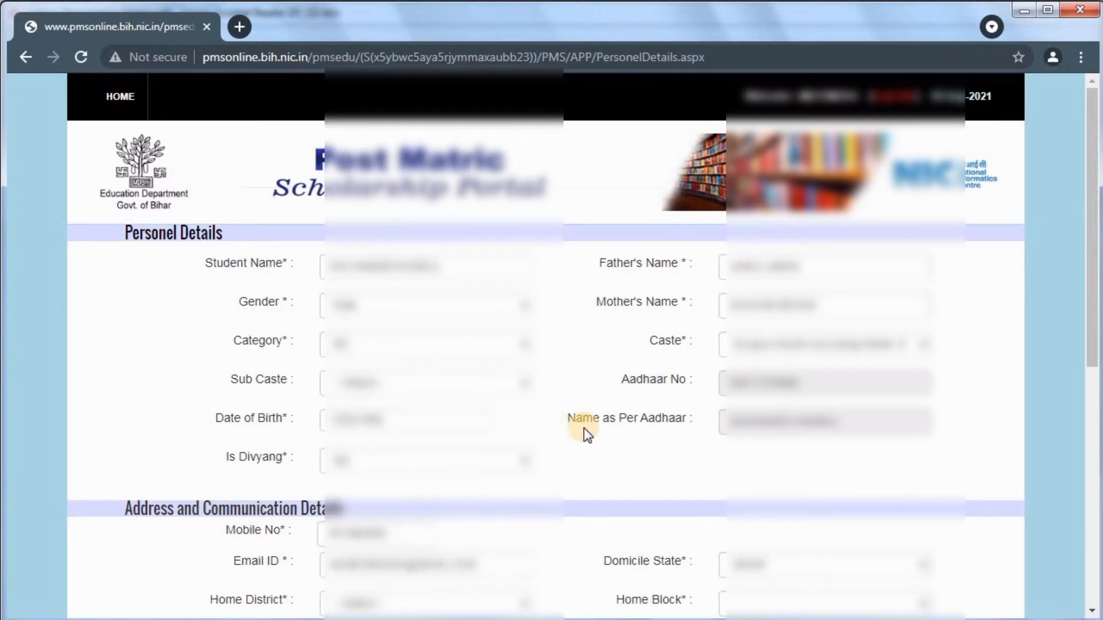
pyautogui.click(495, 461)
pyautogui.click(504, 463)
# - Select the student's home district and home block in the address and communication details
pyautogui.scroll(-3, 611, 442)
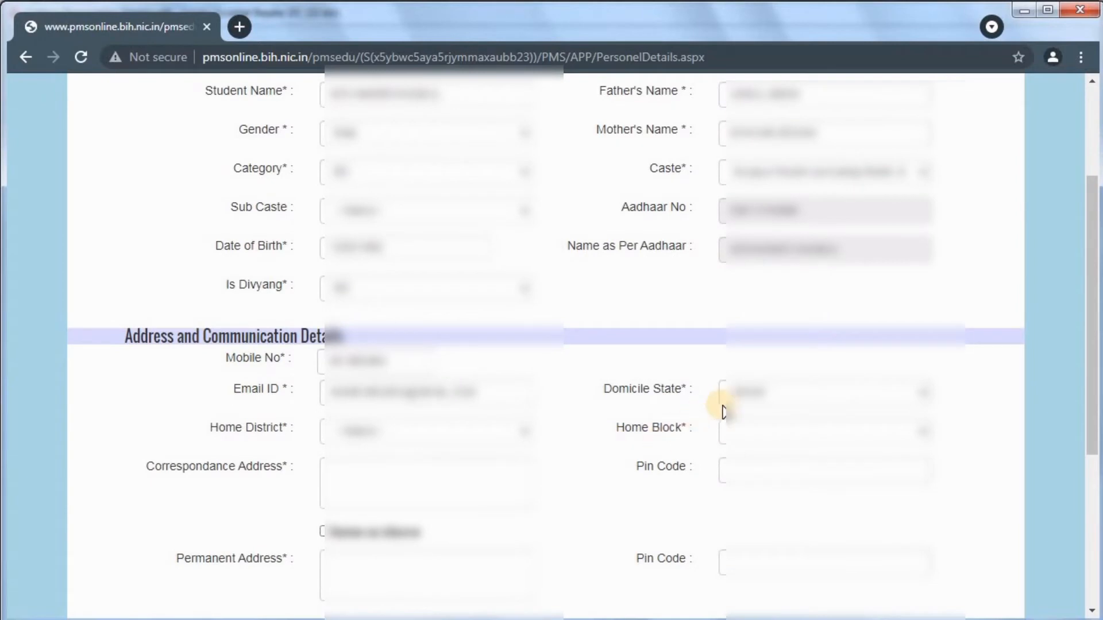
pyautogui.click(424, 429)
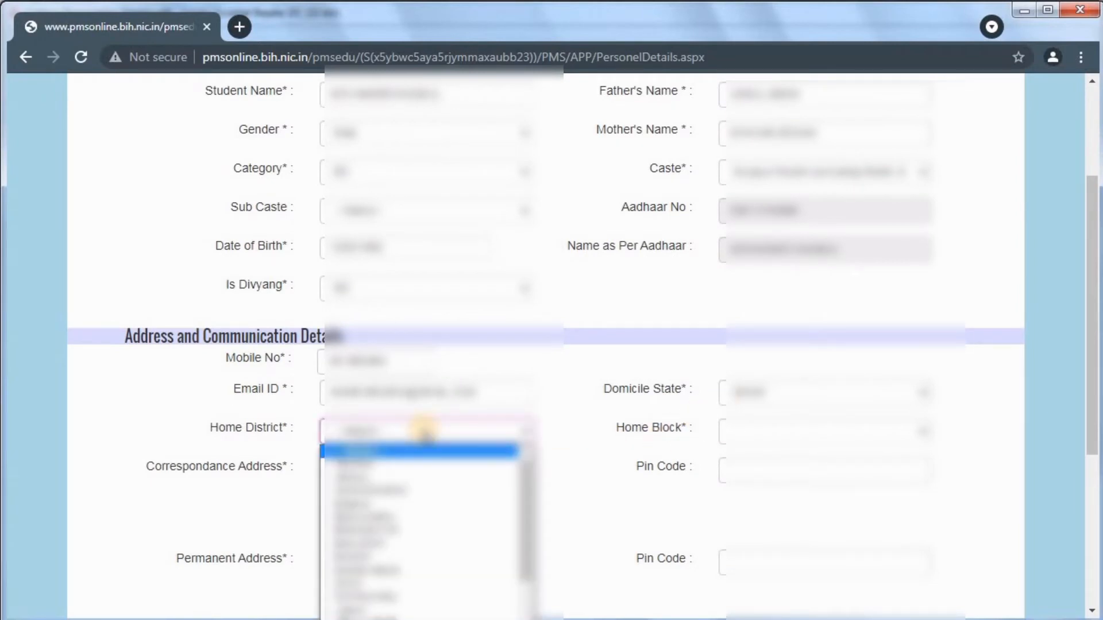
pyautogui.press('d')
pyautogui.press('Return')
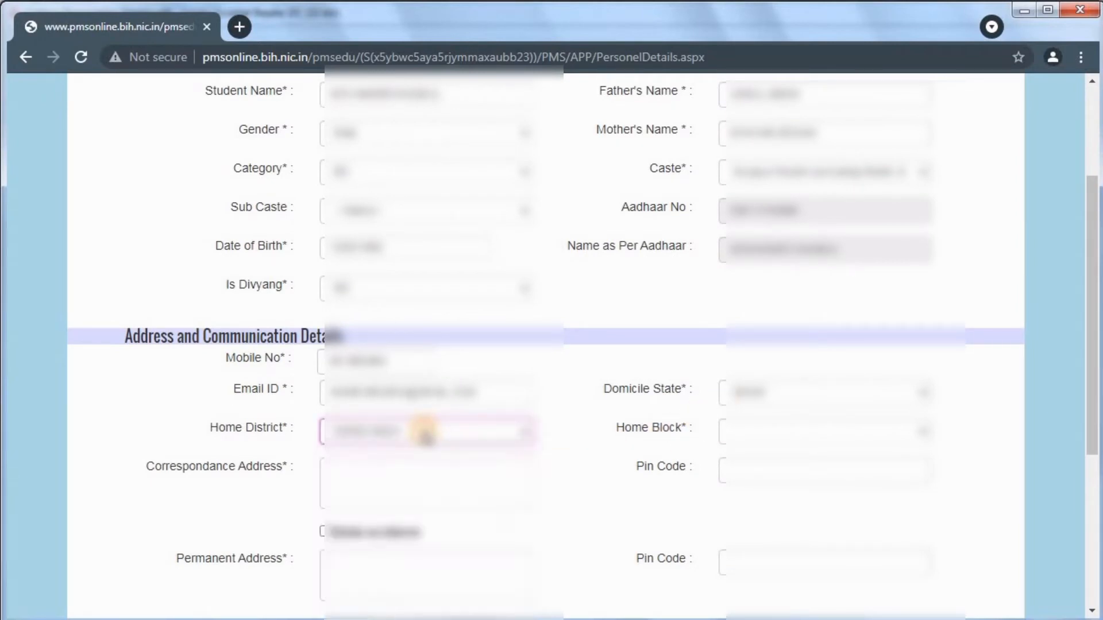
pyautogui.click(786, 432)
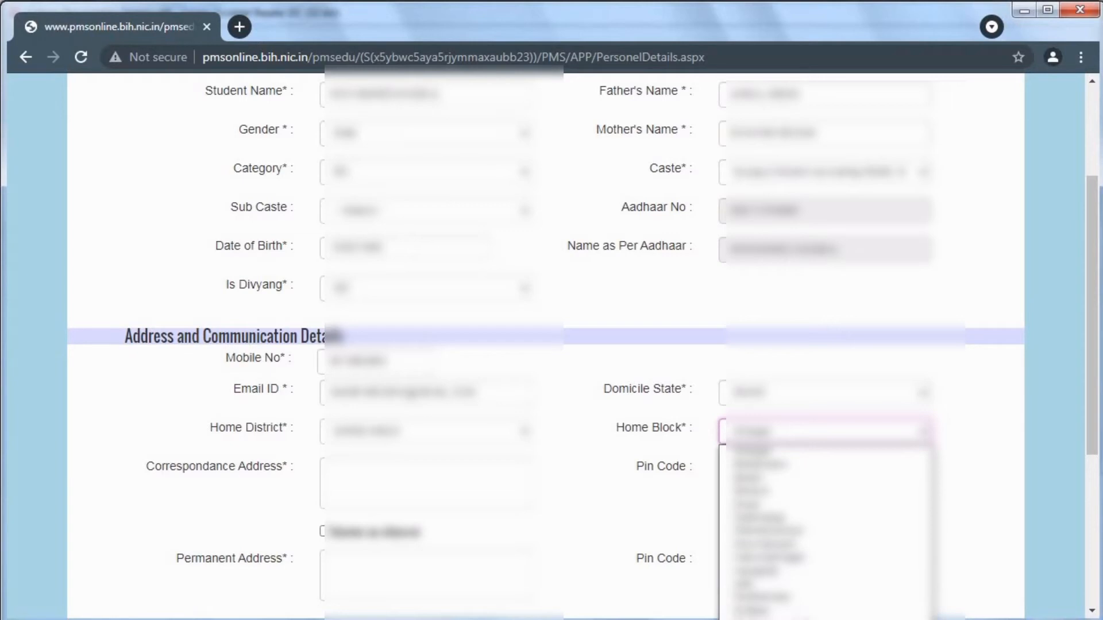
pyautogui.click(778, 451)
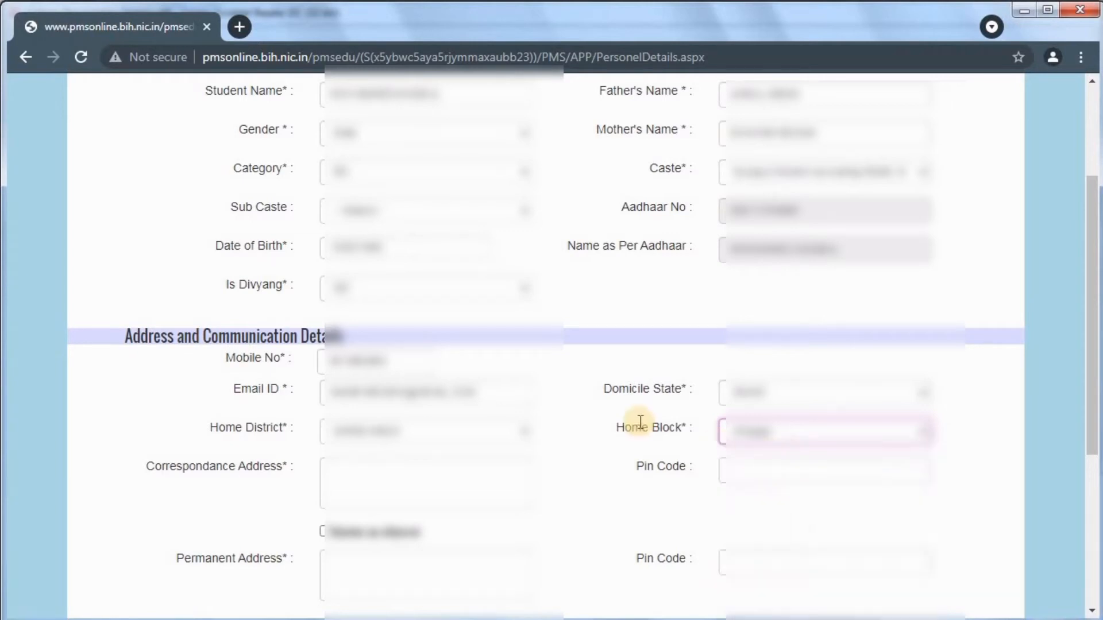
# - Enter the student's correspondence address with village, post office and district in the address and communication details
pyautogui.scroll(-1, 630, 494)
pyautogui.scroll(-2, 629, 494)
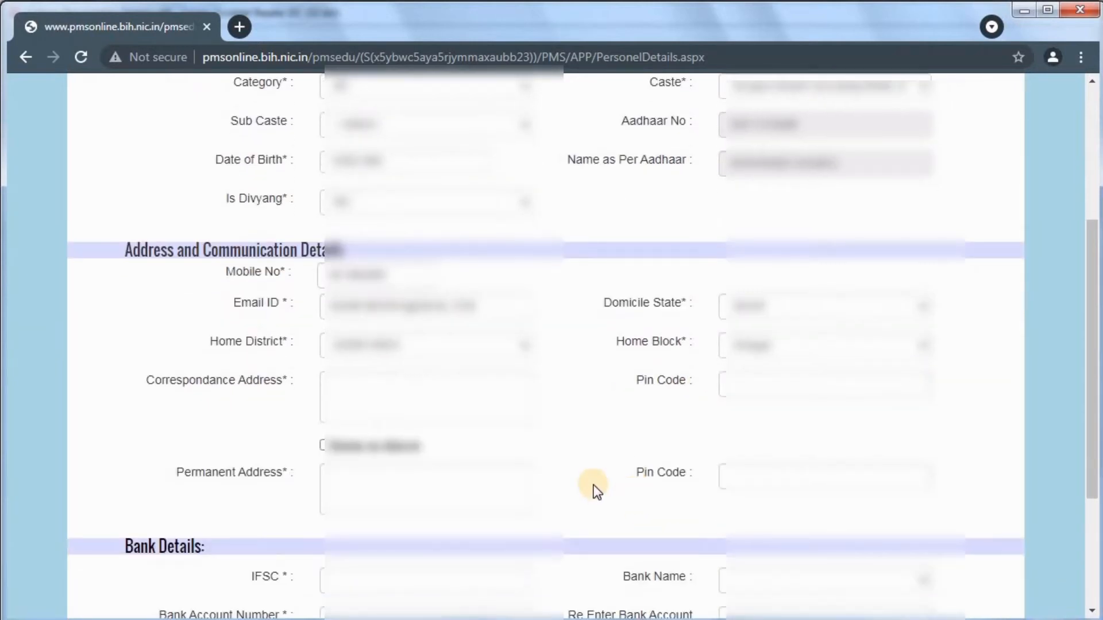
pyautogui.click(425, 398)
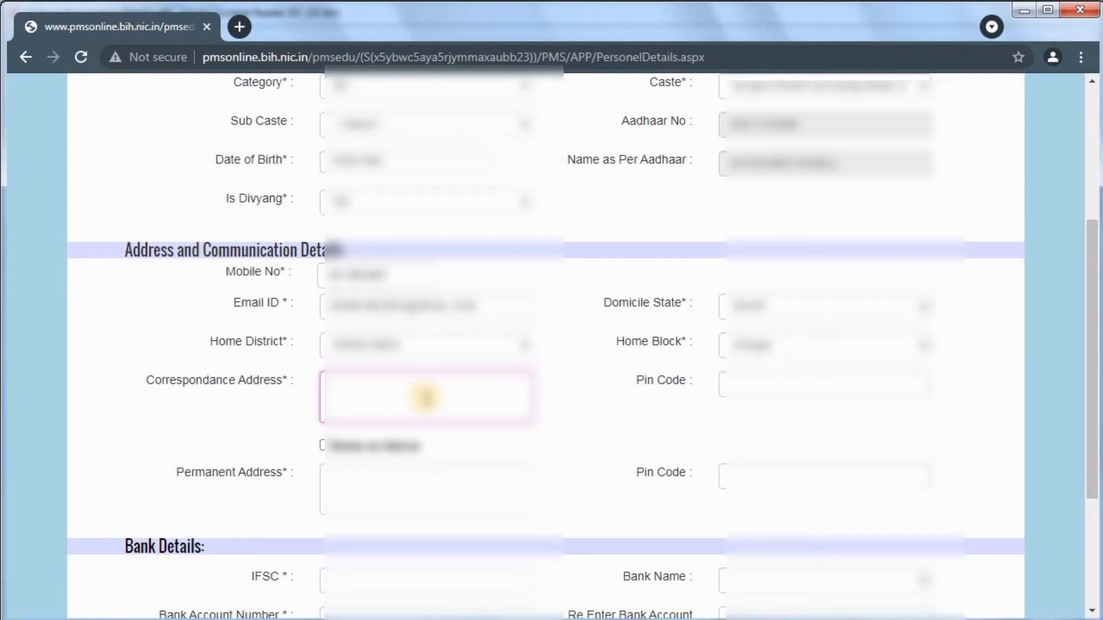
pyautogui.write('VILL+PO')
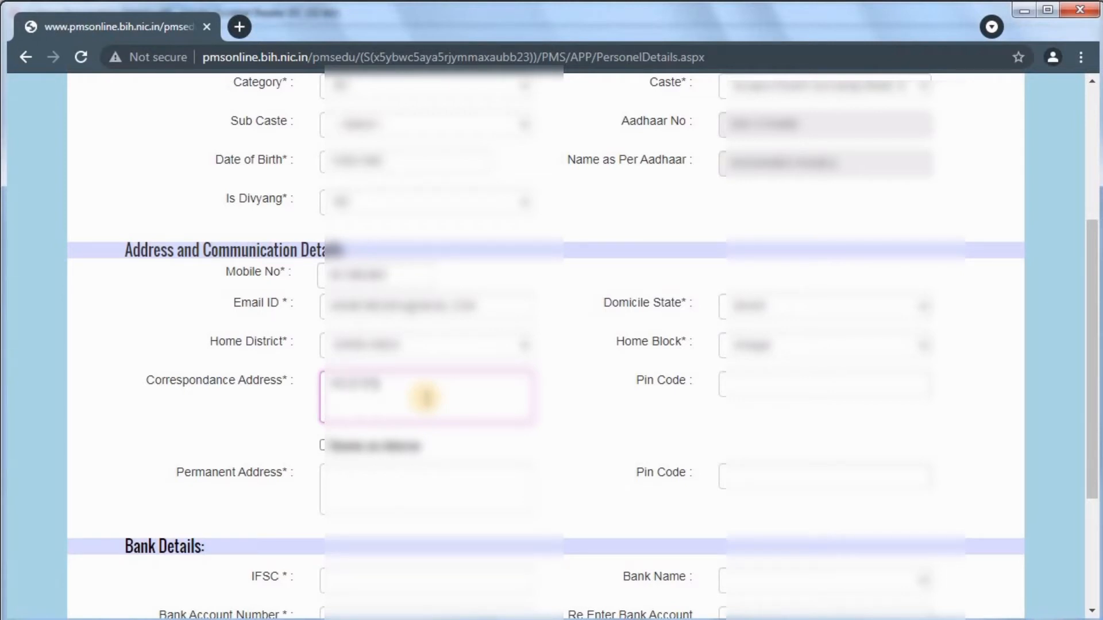
pyautogui.write('S POST B')
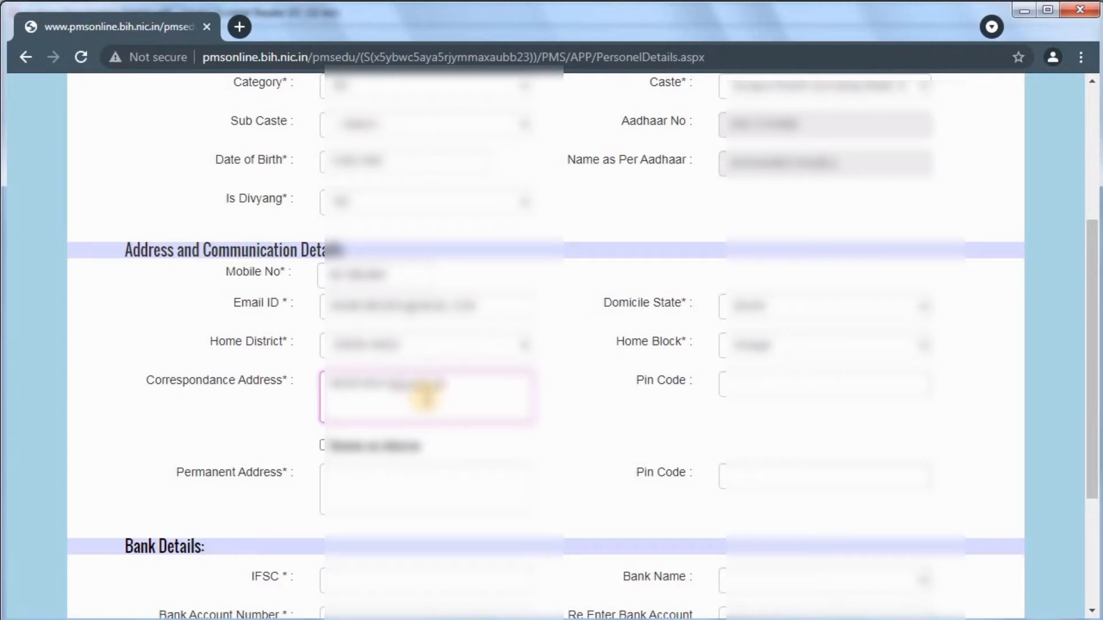
pyautogui.write(' , DISTRICT')
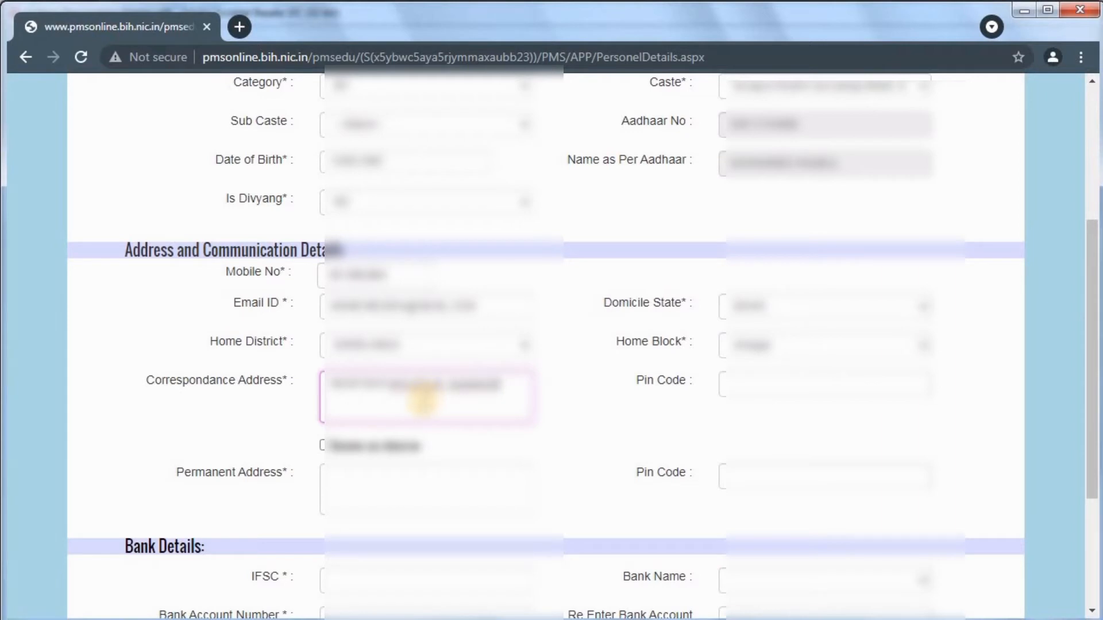
# - Enter the correspondence address's postal pin code and reuse the same address and pin code for the permanent address
pyautogui.click(322, 445)
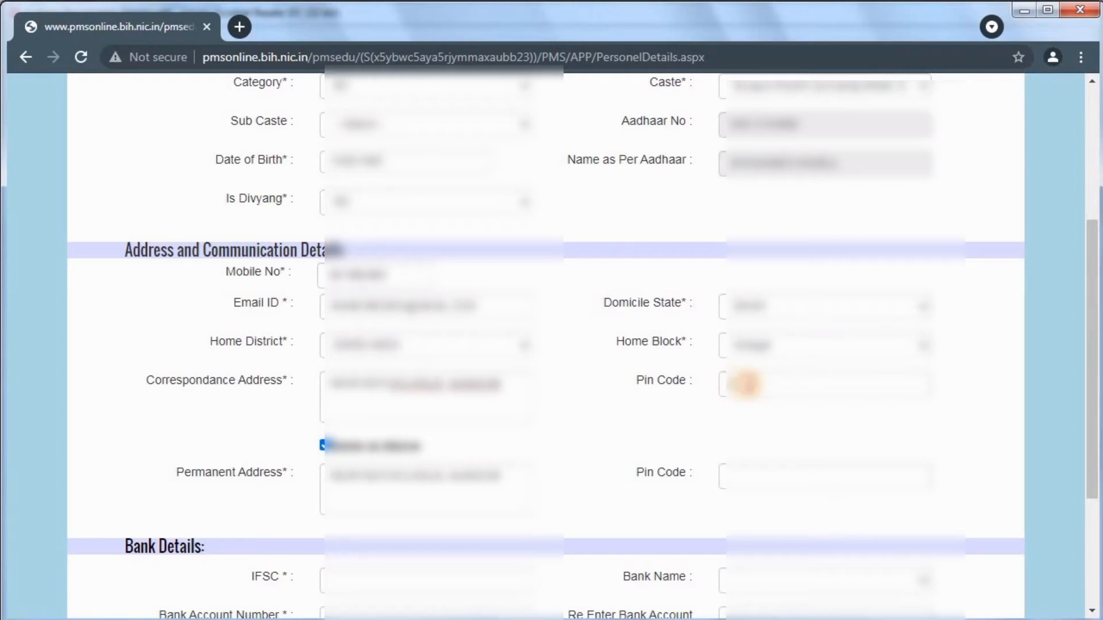
pyautogui.click(738, 384)
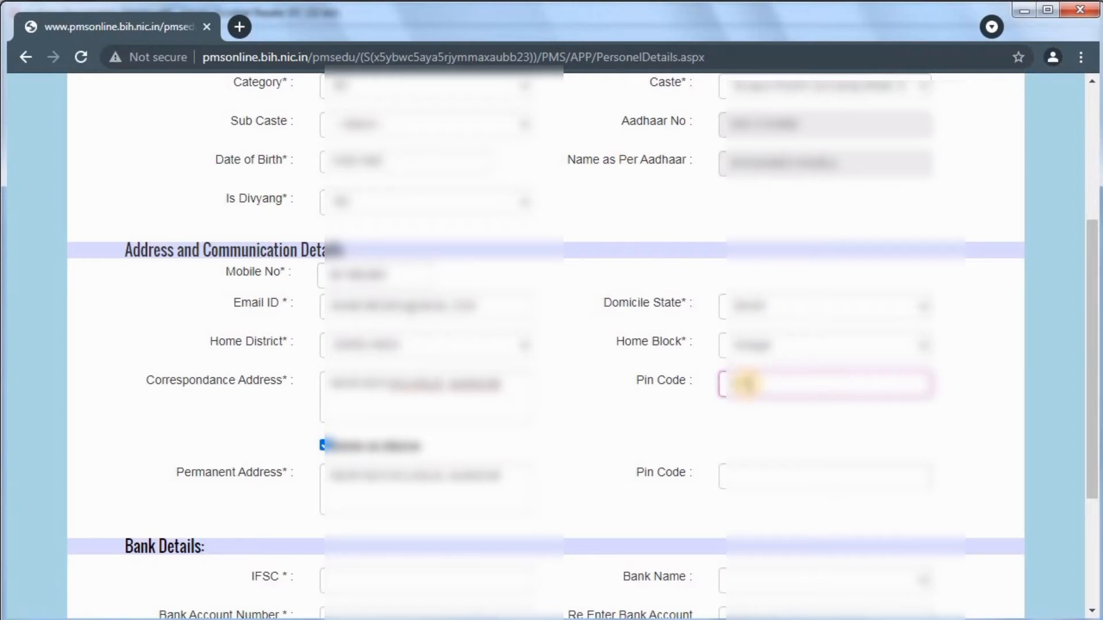
pyautogui.write('1')
pyautogui.click(756, 435)
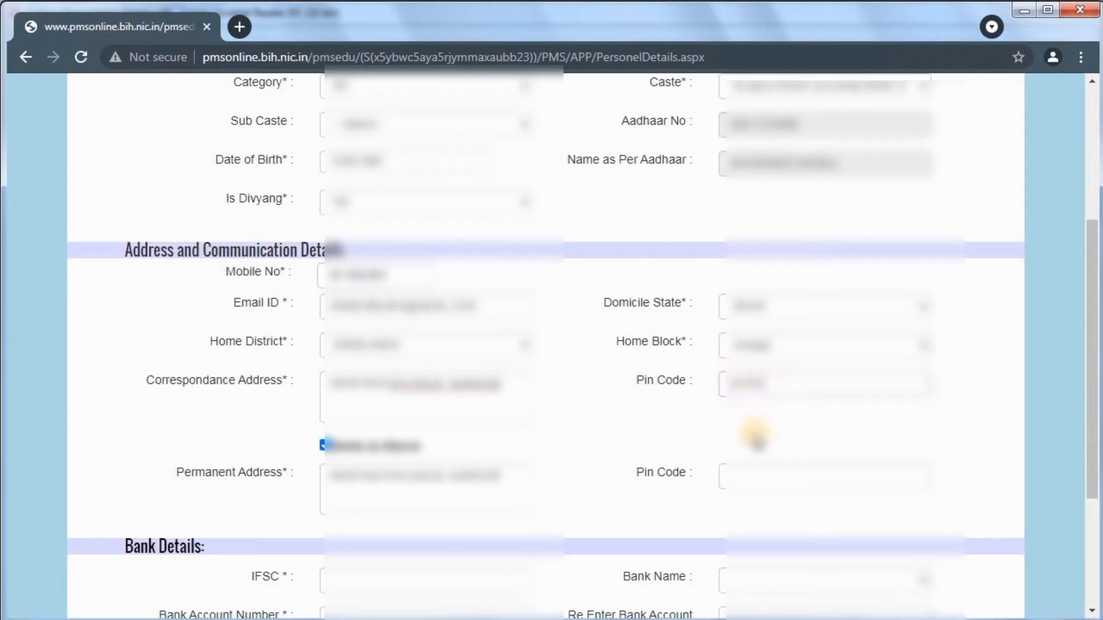
pyautogui.click(324, 446)
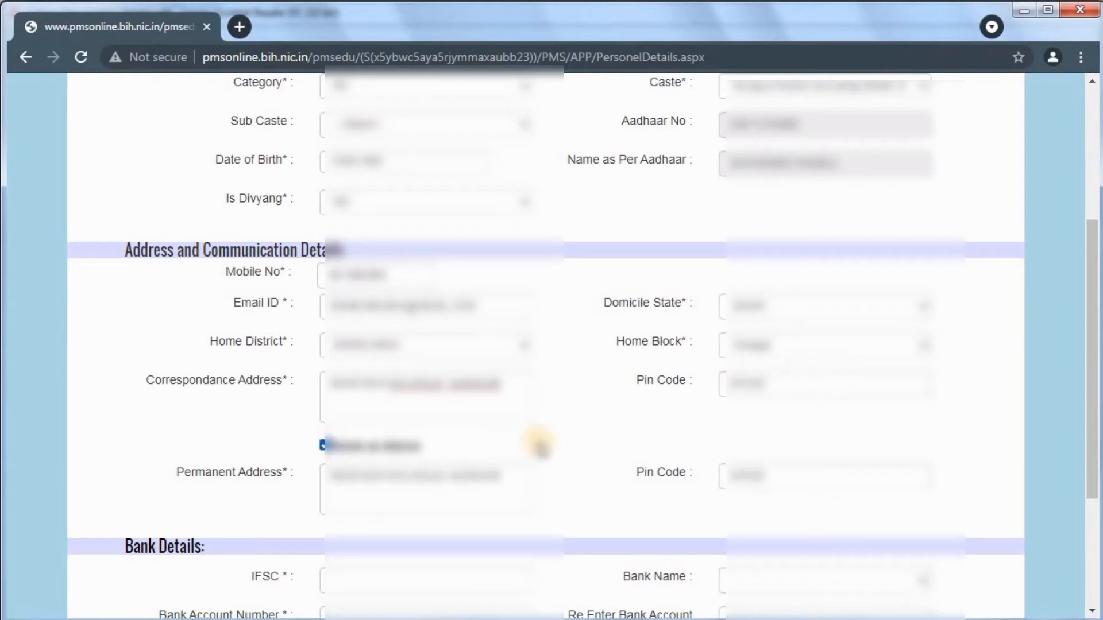
# - Enter the bank branch's IFSC code in the bank details and let it fill in the bank name
pyautogui.scroll(-3, 544, 445)
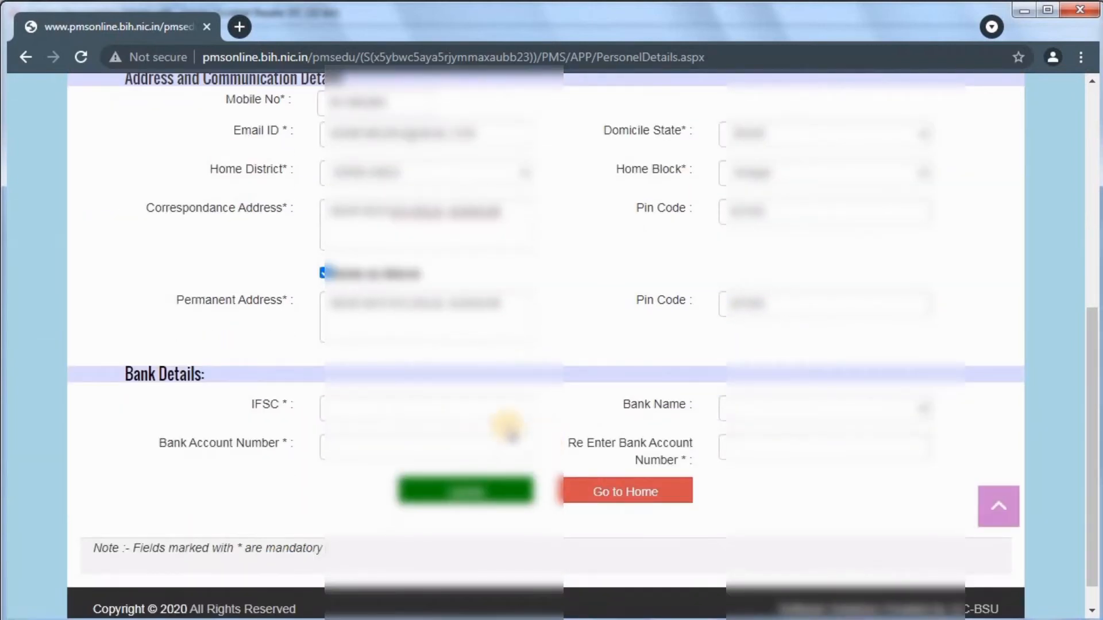
pyautogui.click(428, 406)
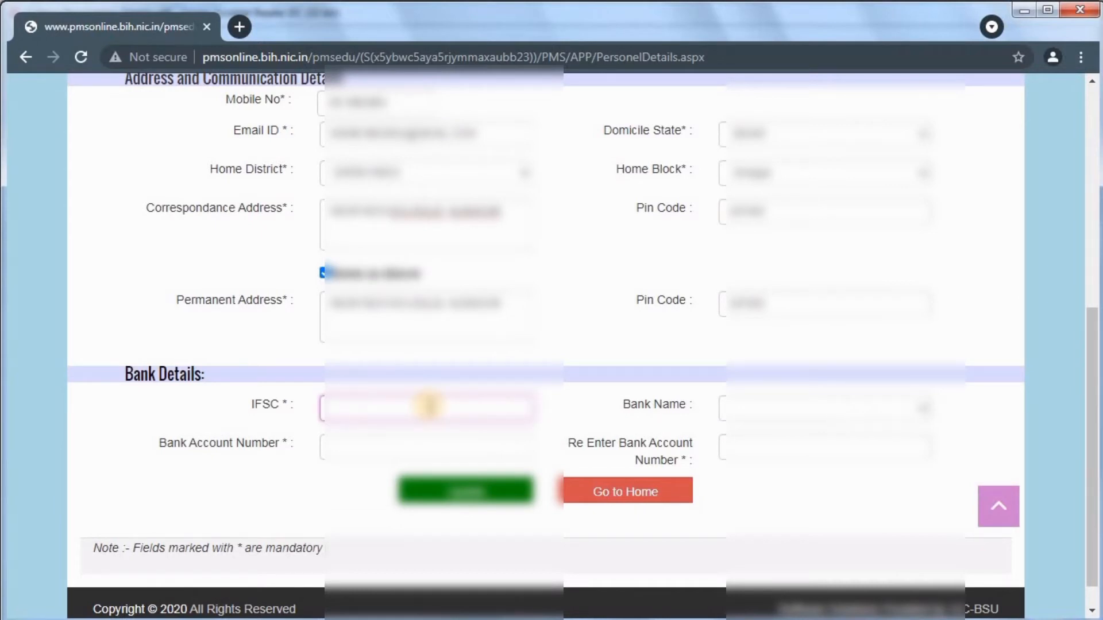
pyautogui.write('SBIN000123')
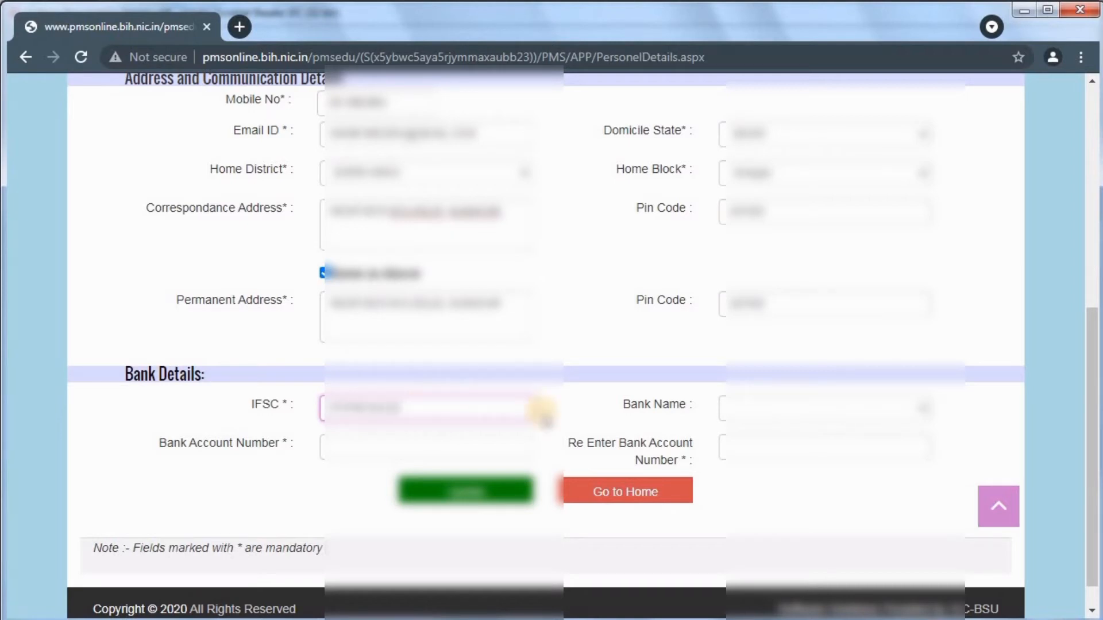
pyautogui.click(587, 408)
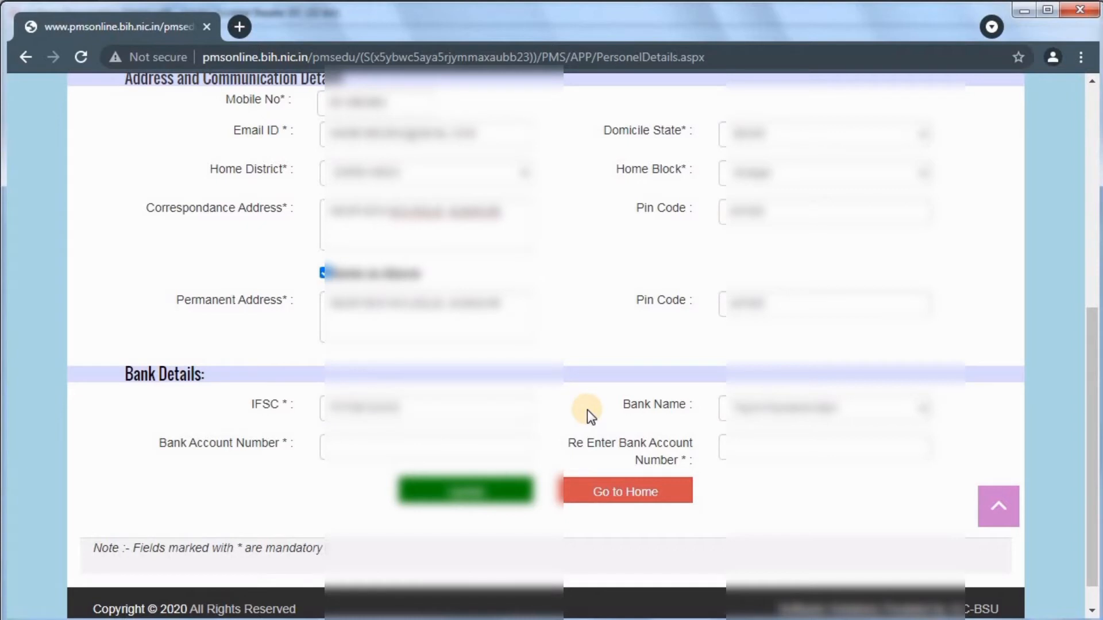
# - Enter and re-enter the student's bank account number, and save the updated student details
pyautogui.click(466, 441)
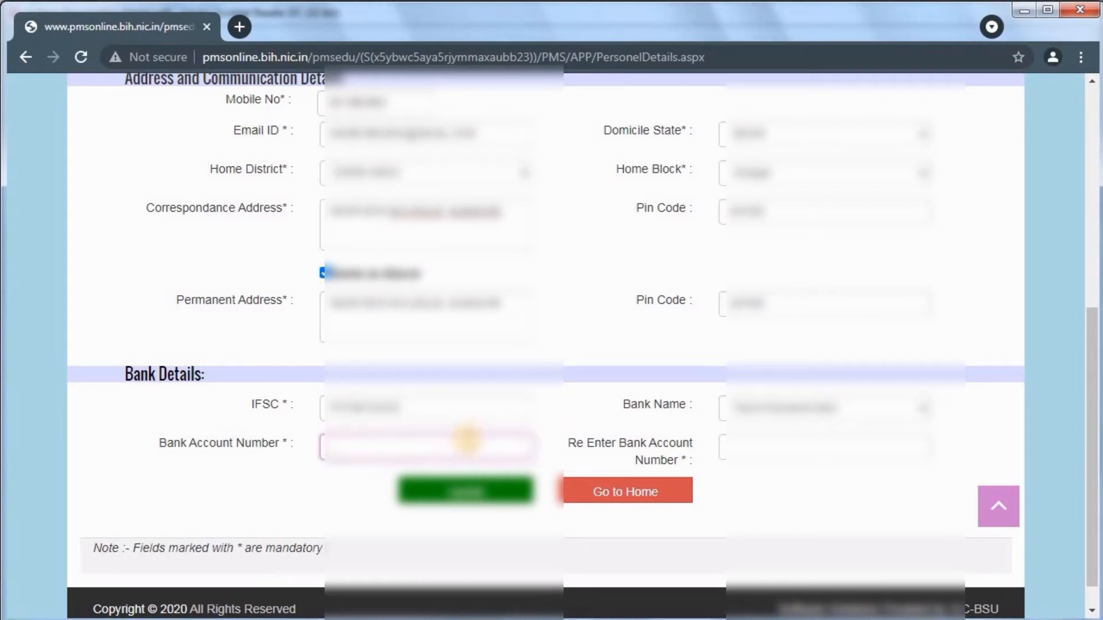
pyautogui.write('123456789')
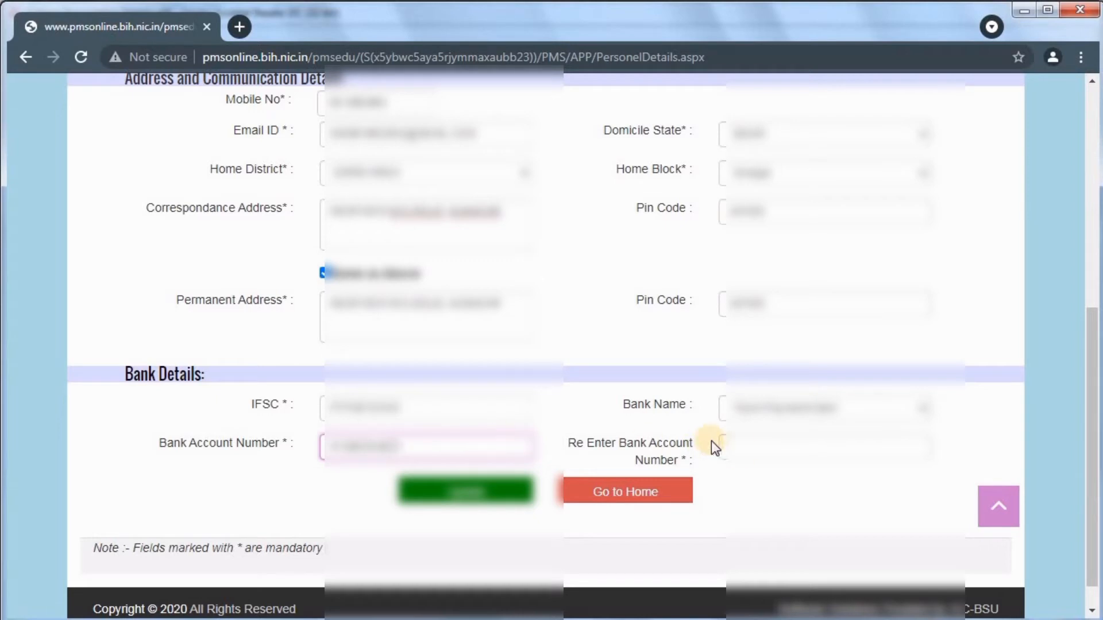
pyautogui.click(739, 448)
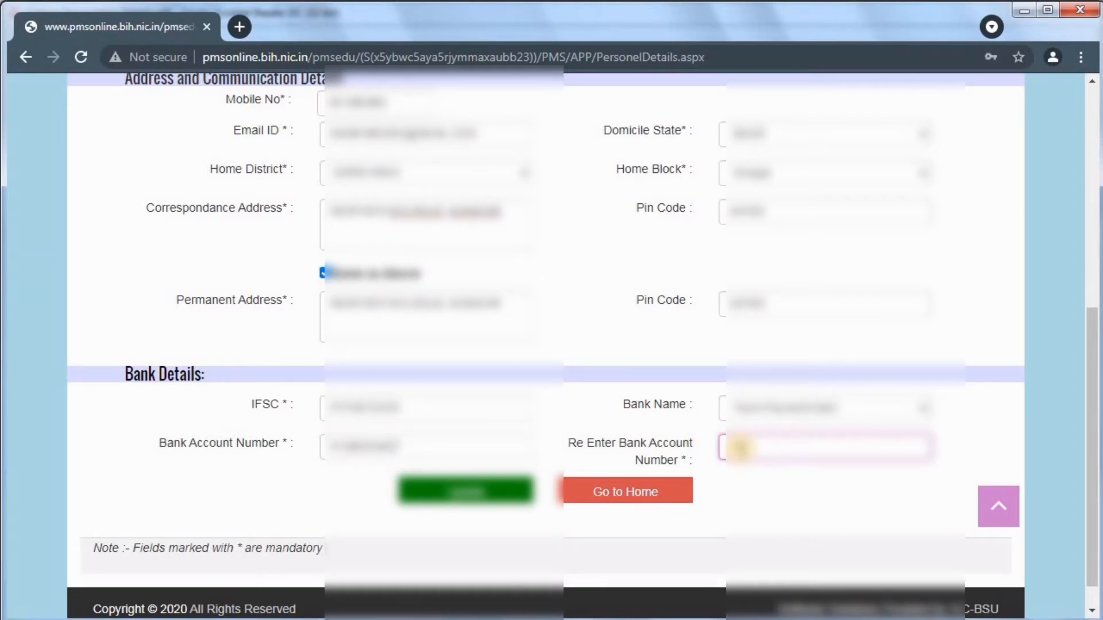
pyautogui.write('123')
pyautogui.click(585, 423)
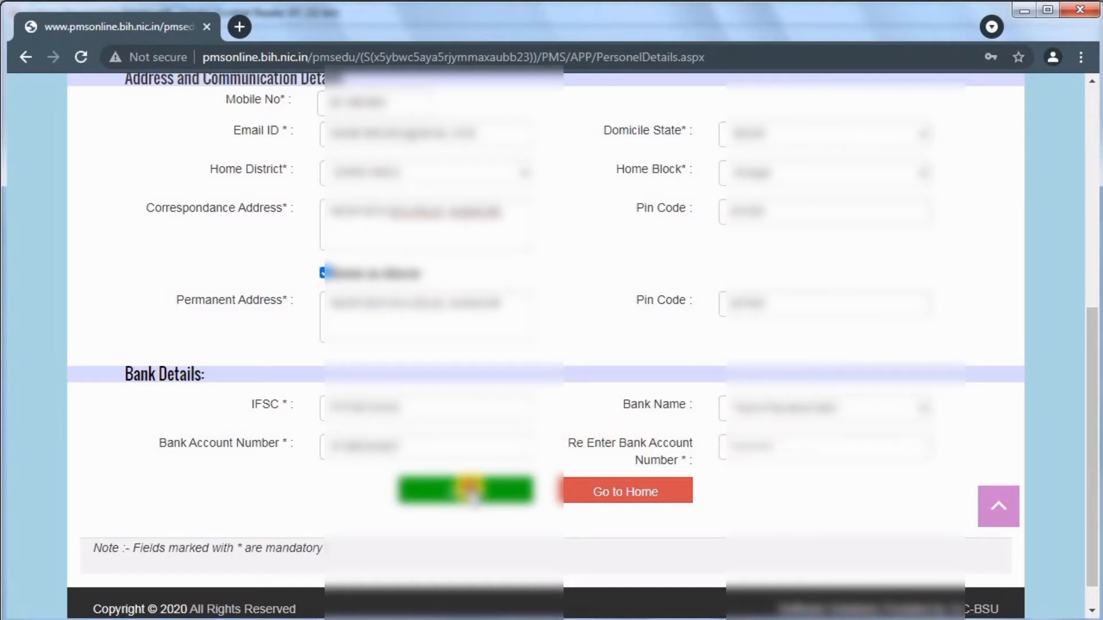
pyautogui.click(470, 492)
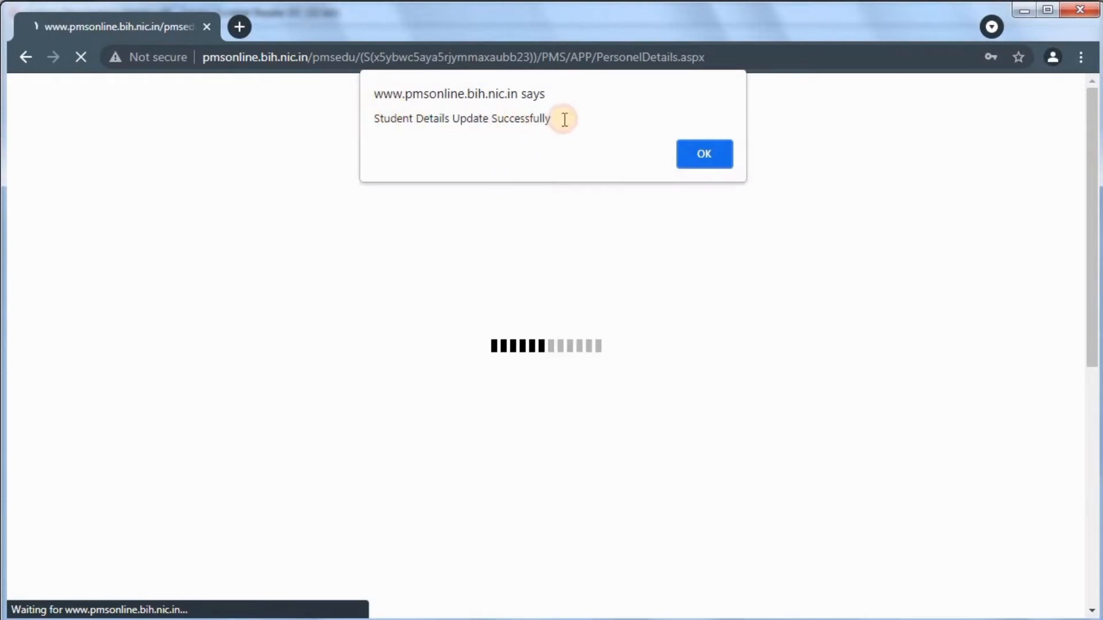
pyautogui.click(695, 151)
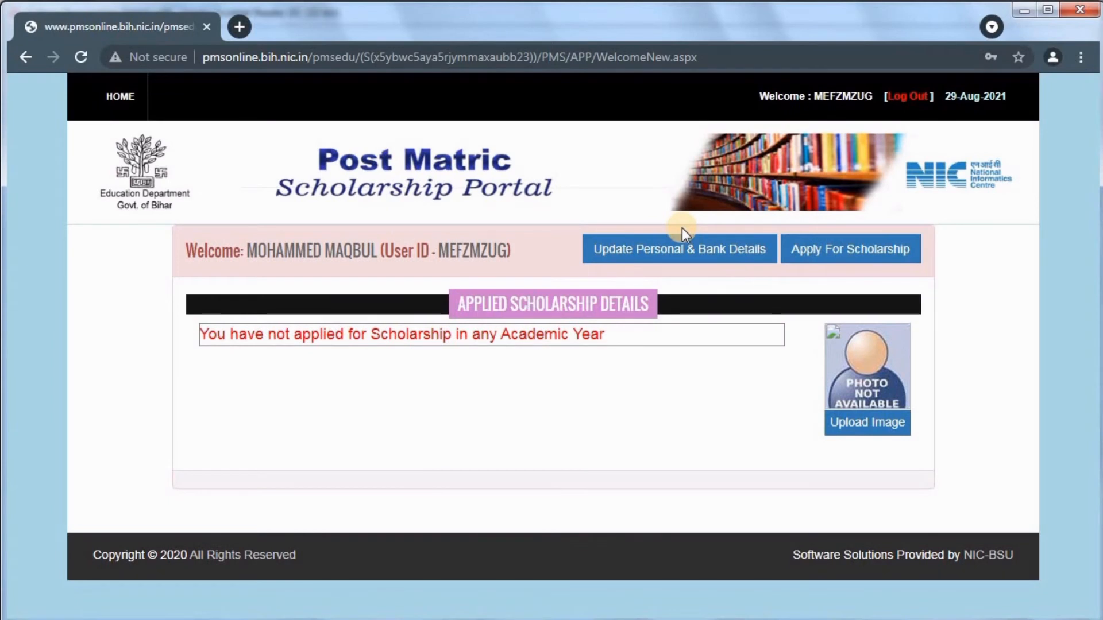
# - Start a scholarship application and set the academic year to 2020-2021, the state to BIHAR and the district to DARBHANGA
pyautogui.click(843, 256)
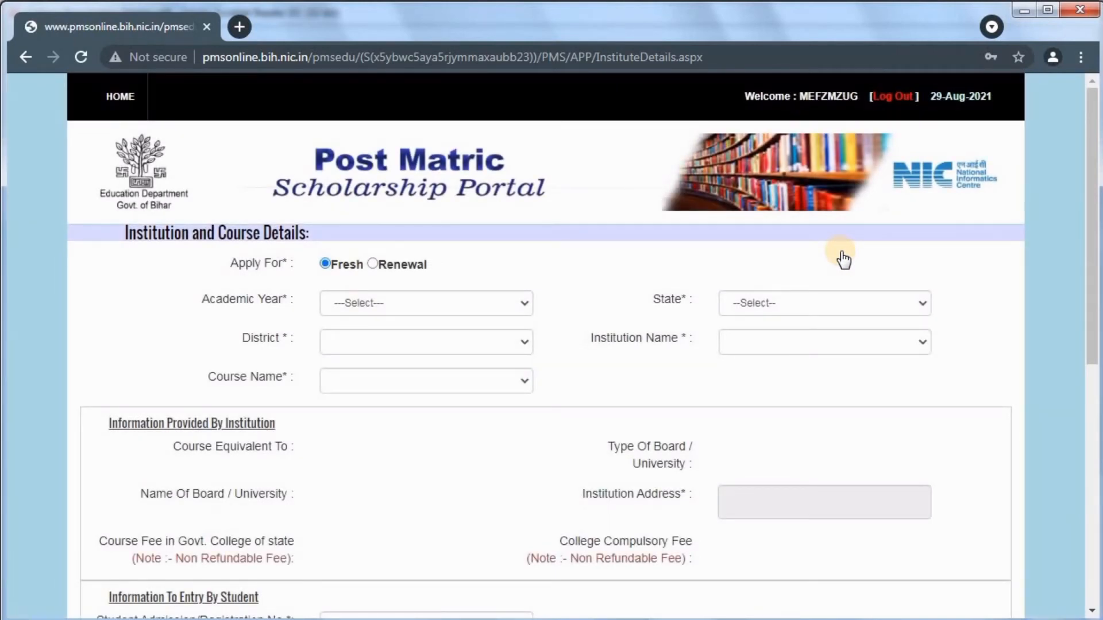
pyautogui.click(363, 305)
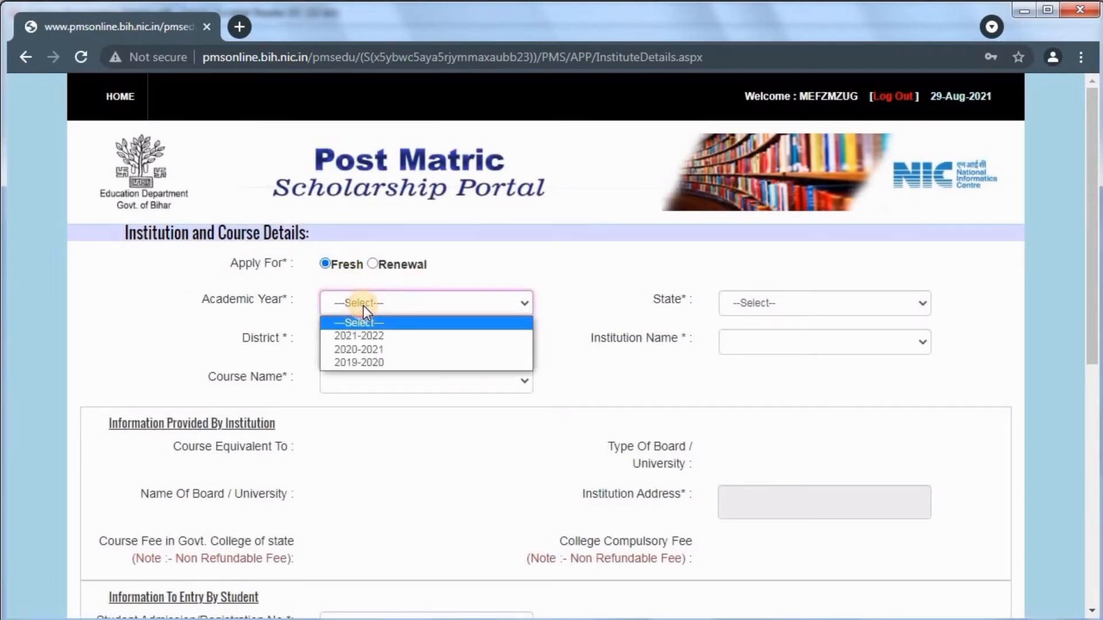
pyautogui.click(366, 349)
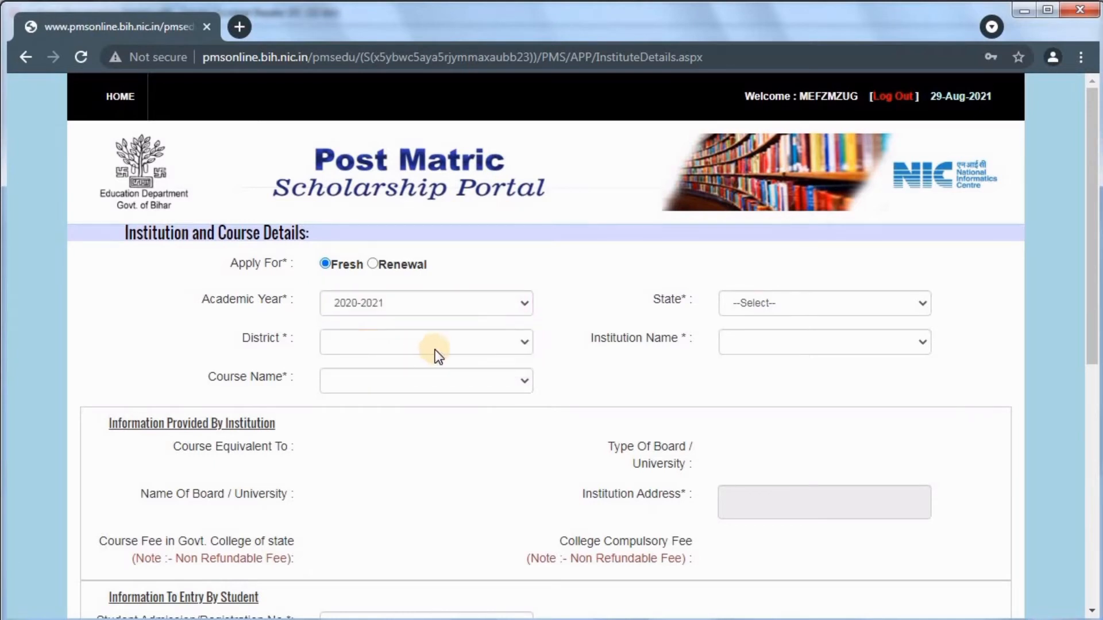
pyautogui.click(806, 302)
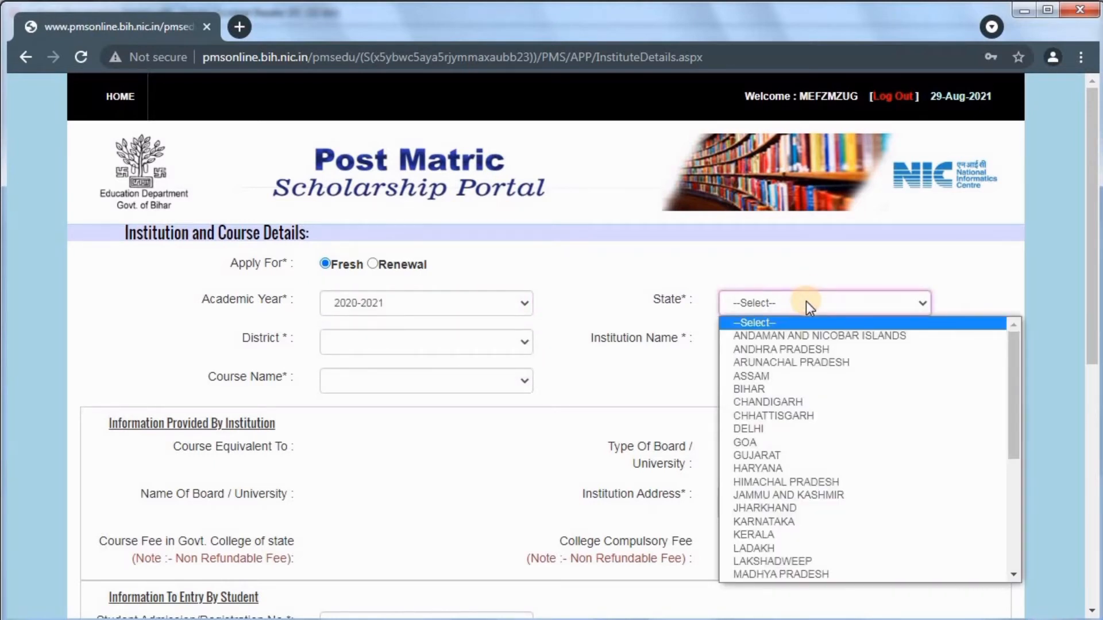
pyautogui.press('b')
pyautogui.click(780, 389)
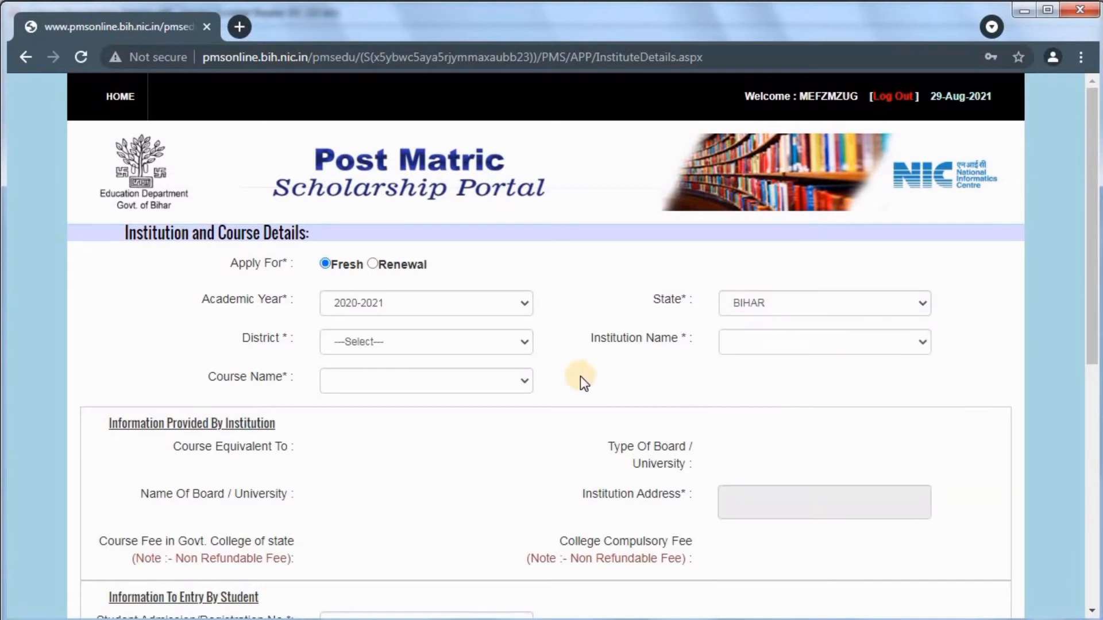
pyautogui.click(495, 342)
pyautogui.press('d')
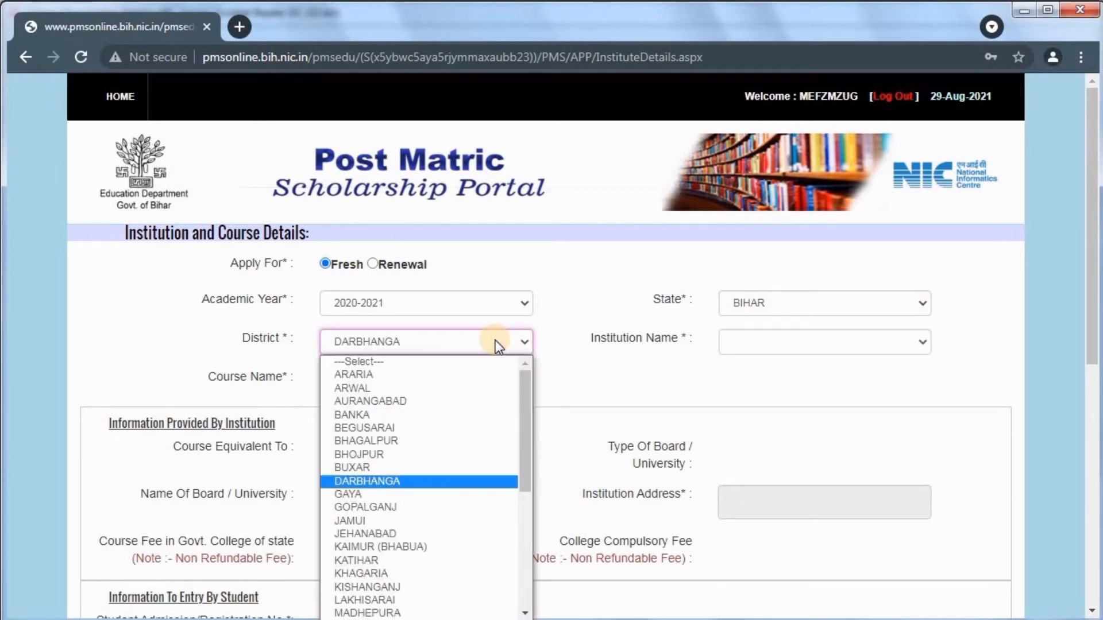
pyautogui.click(495, 340)
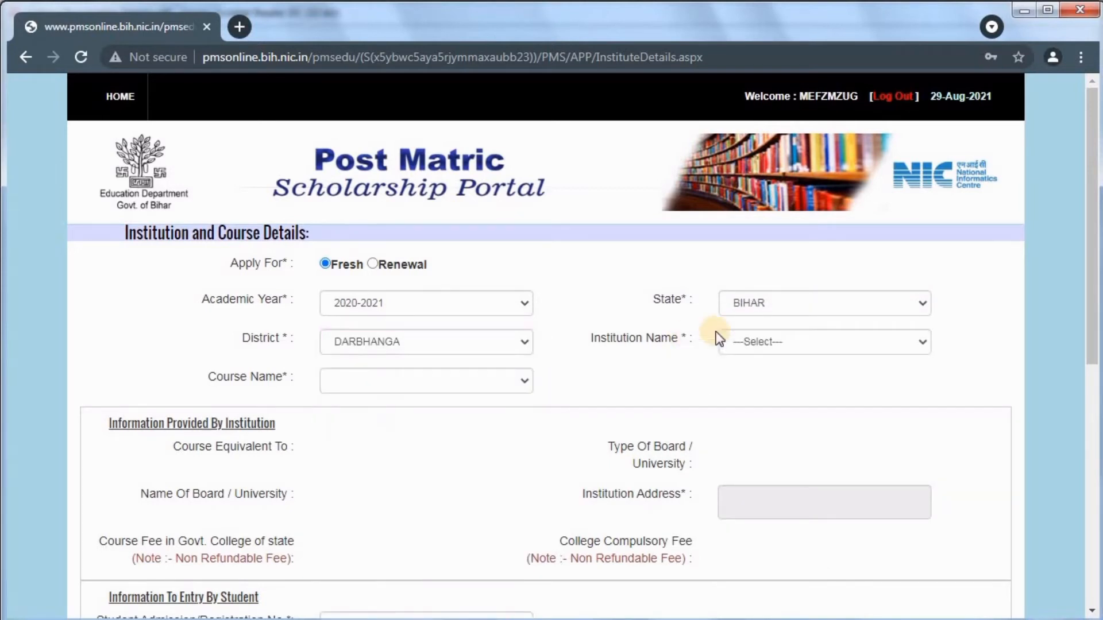
# - Select SUNDERPUR HS BELA DHARBHANGA as the institution in the institution and course details
pyautogui.click(752, 345)
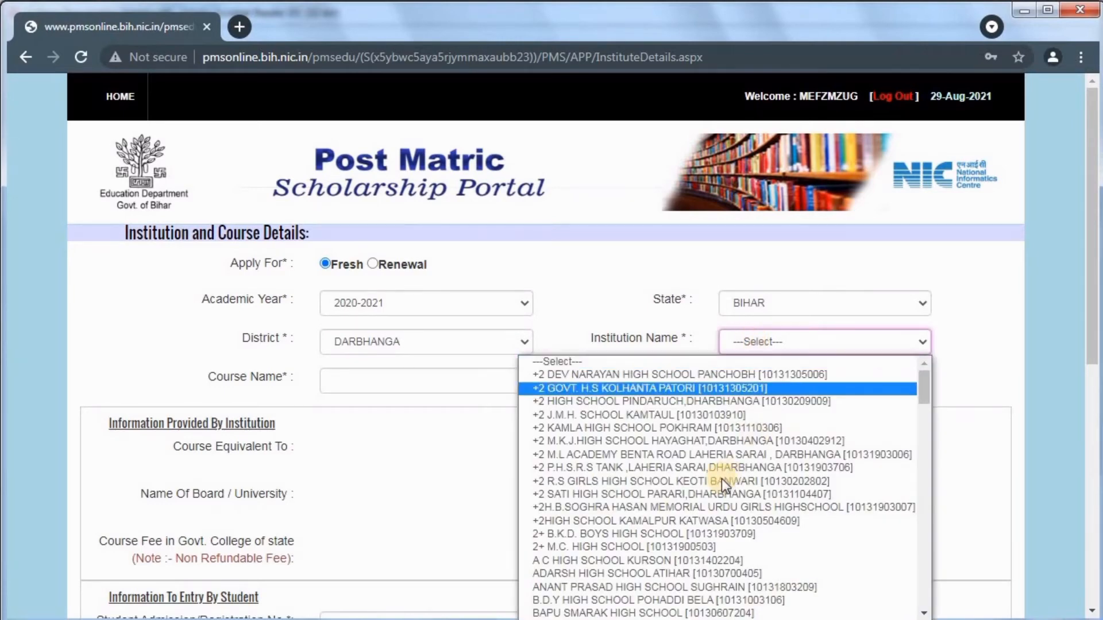
pyautogui.scroll(-6, 738, 484)
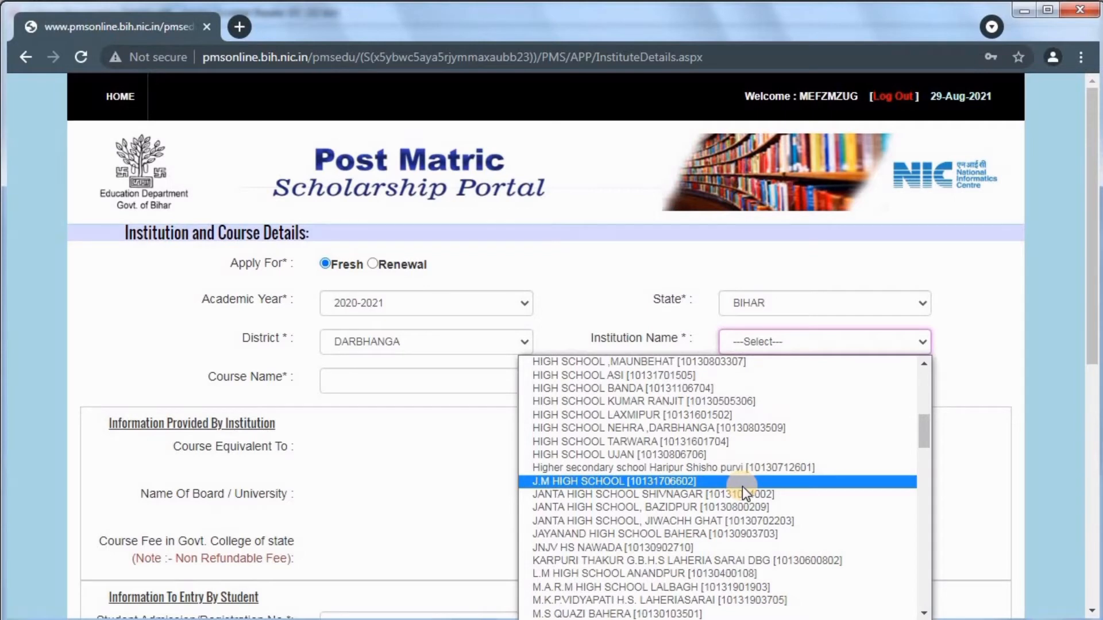
pyautogui.scroll(-5, 742, 487)
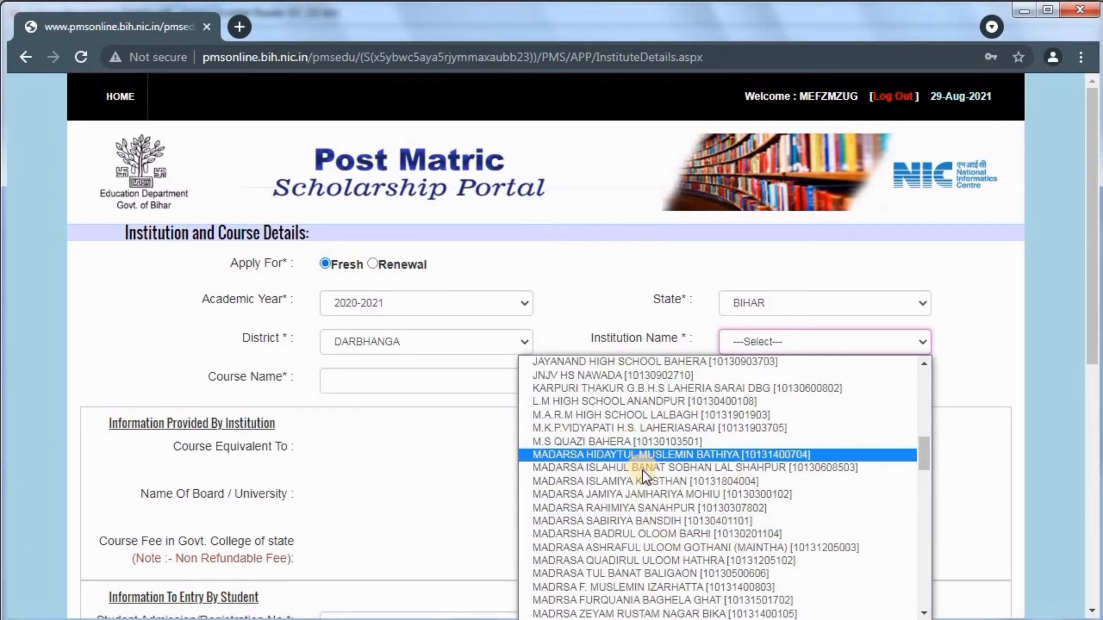
pyautogui.scroll(-5, 649, 493)
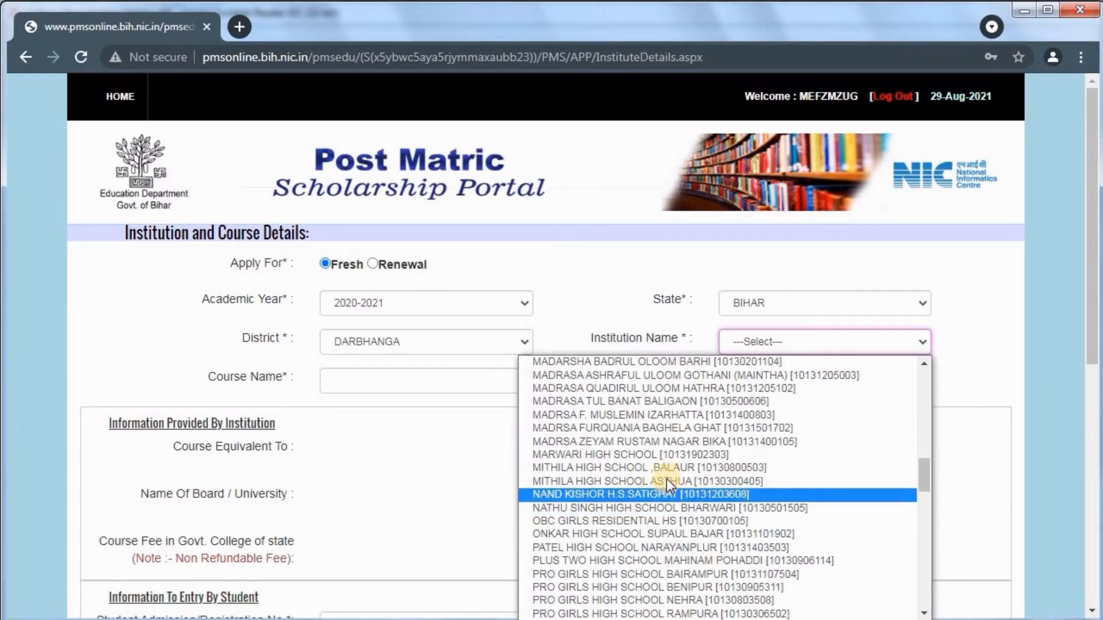
pyautogui.scroll(-8, 741, 404)
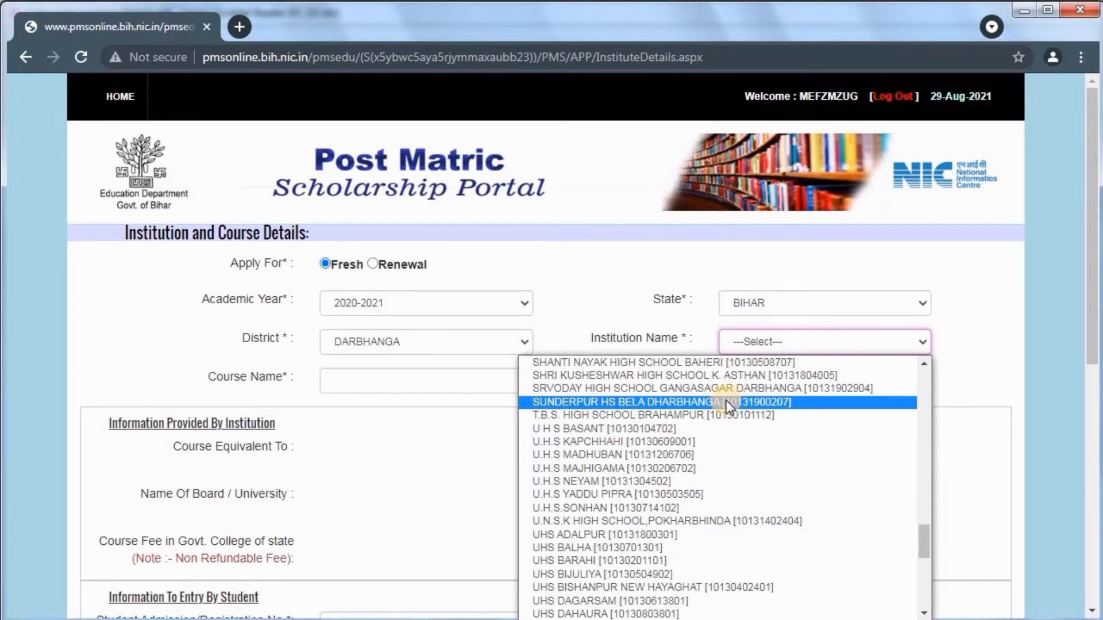
pyautogui.click(726, 401)
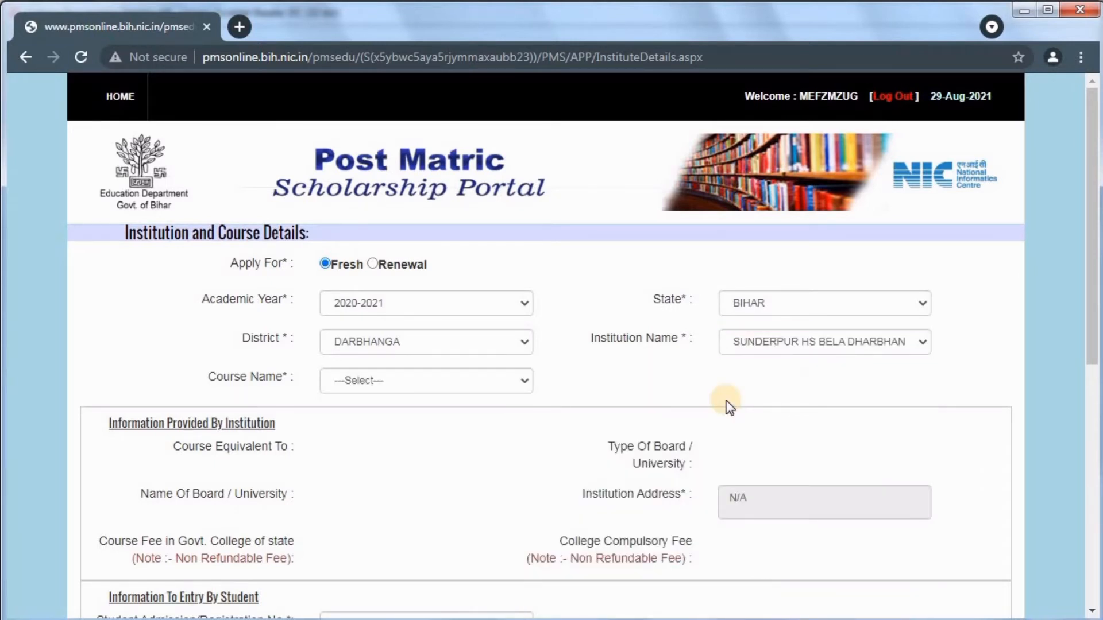
# - Choose (10+2) In Commerce as the course and check the course fee in a government college of the state
pyautogui.click(513, 380)
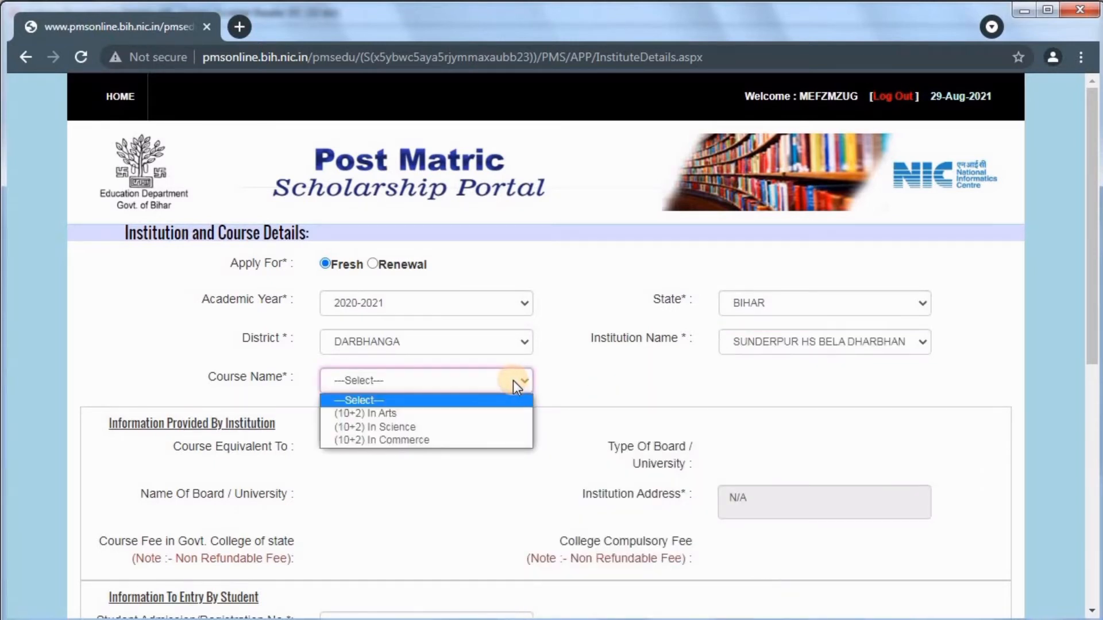
pyautogui.click(503, 441)
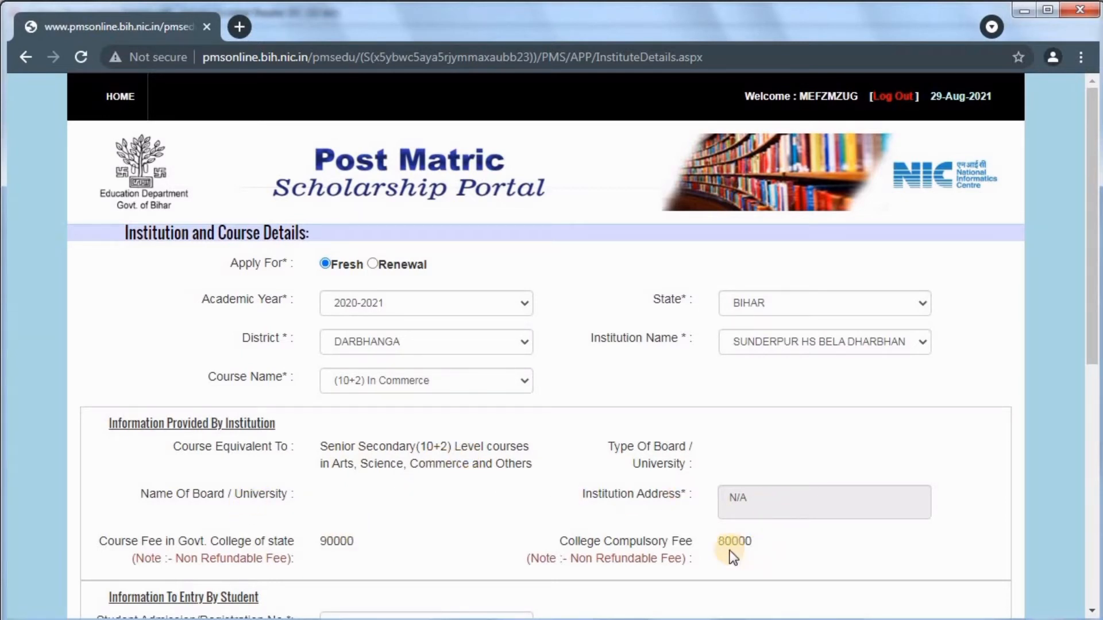
pyautogui.doubleClick(356, 541)
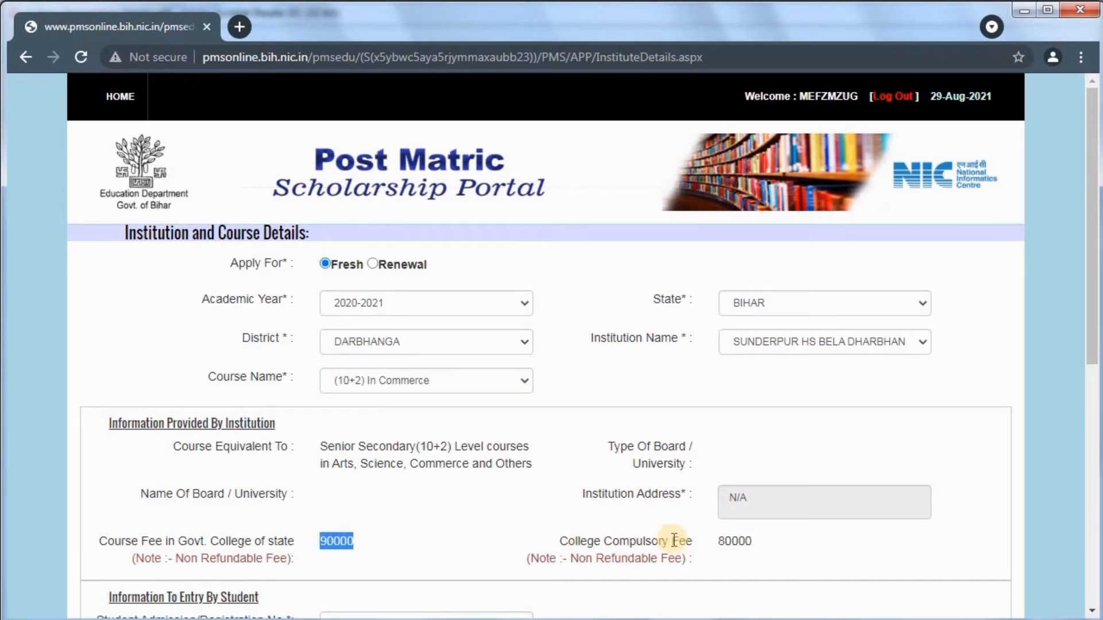
# - Check the college compulsory fee provided by the institution for the selected course
pyautogui.moveTo(764, 542); pyautogui.dragTo(713, 543)
pyautogui.click(669, 543)
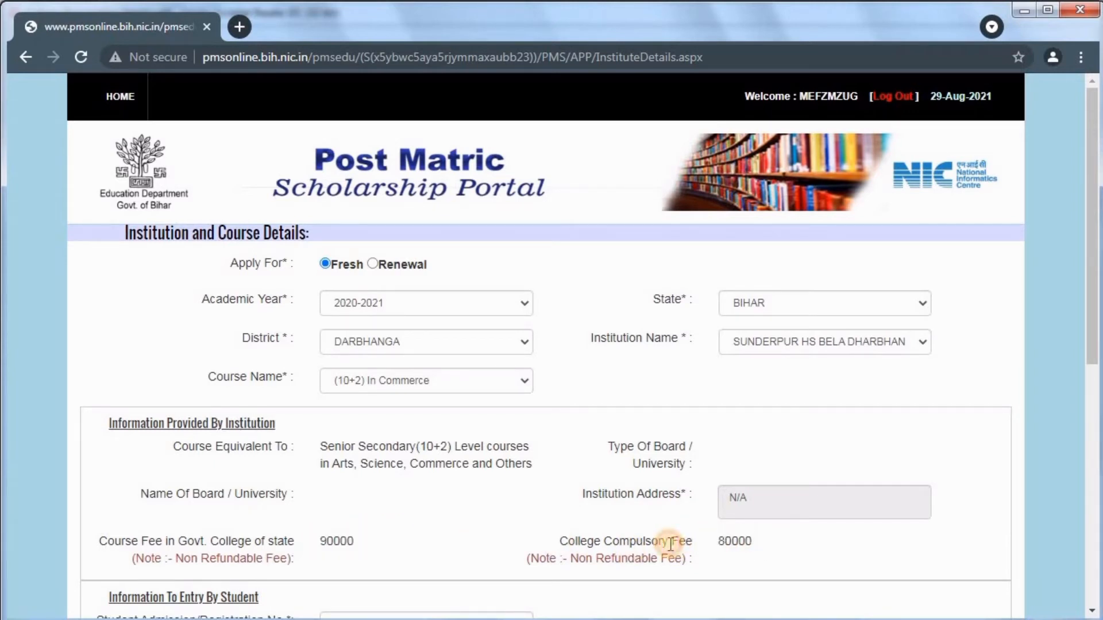
pyautogui.scroll(-2, 671, 546)
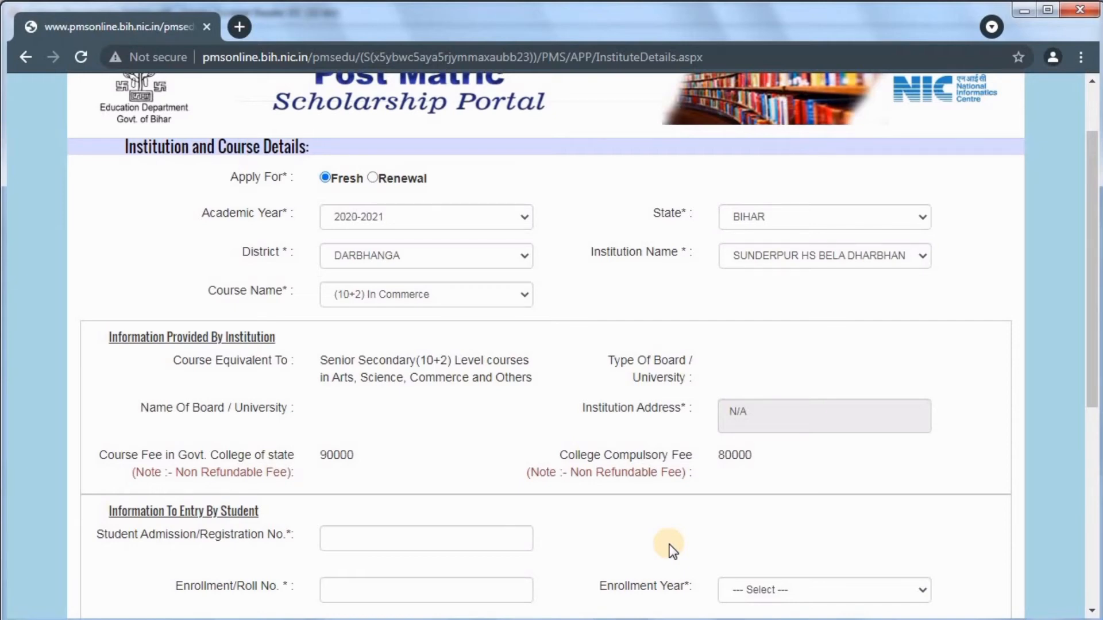
pyautogui.scroll(-2, 672, 551)
pyautogui.scroll(-5, 670, 544)
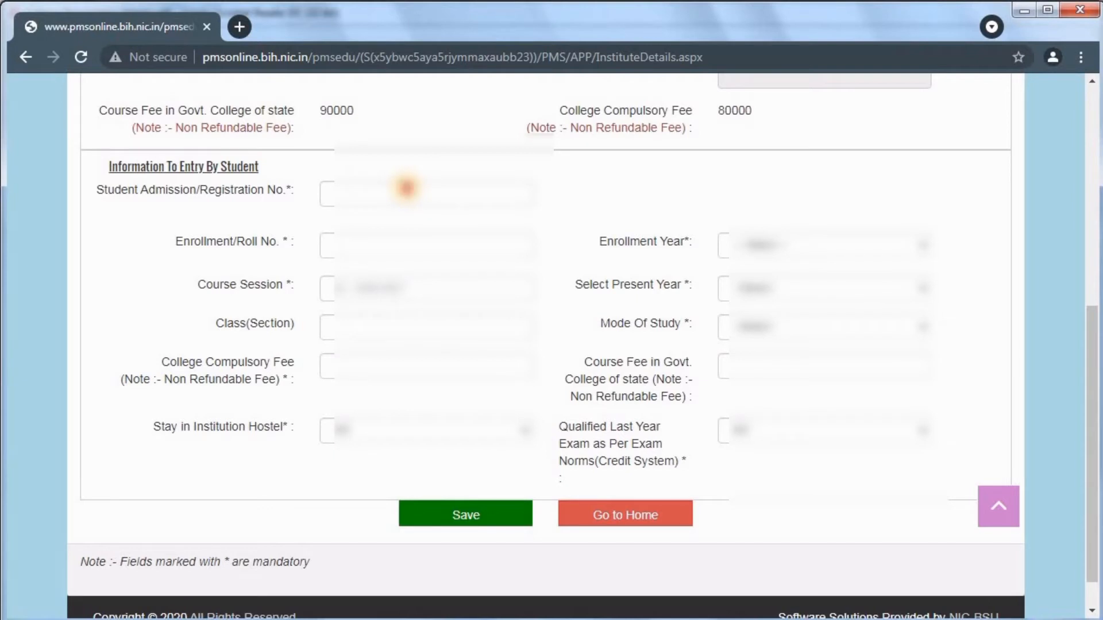
# - Enter the student's admission/registration number and enrollment/roll number in the student entry section
pyautogui.click(406, 188)
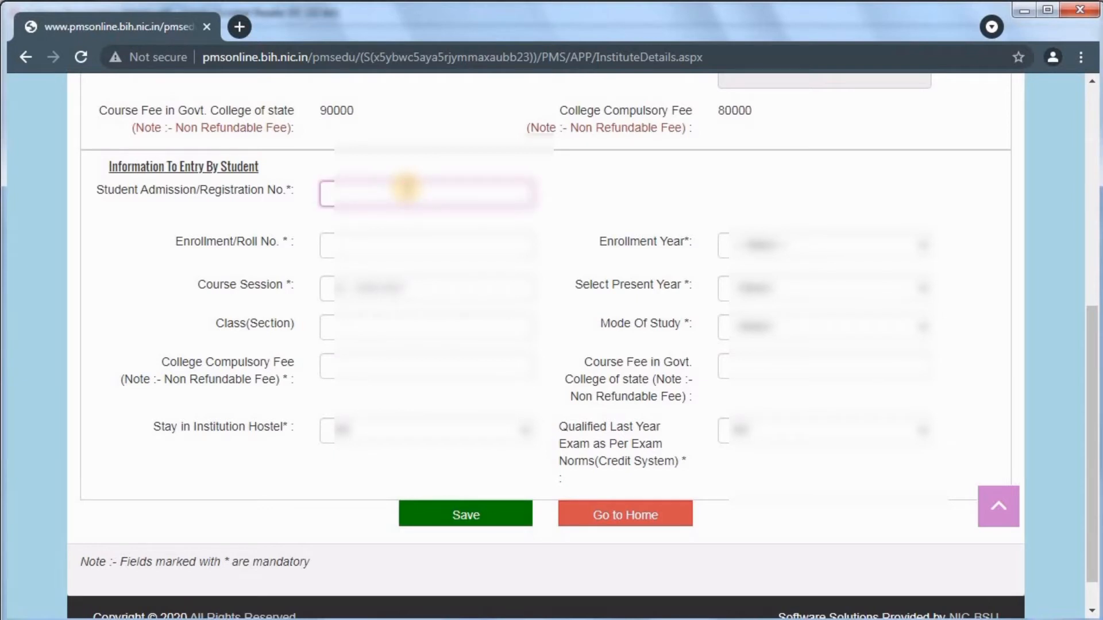
pyautogui.write('202200000')
pyautogui.click(400, 235)
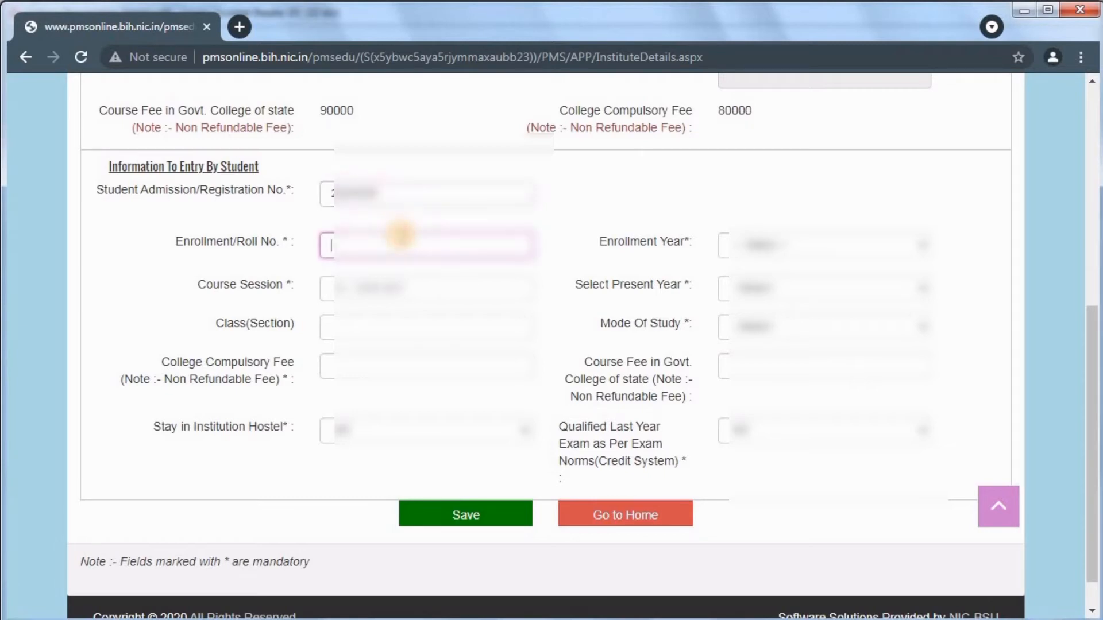
pyautogui.write('2000000000')
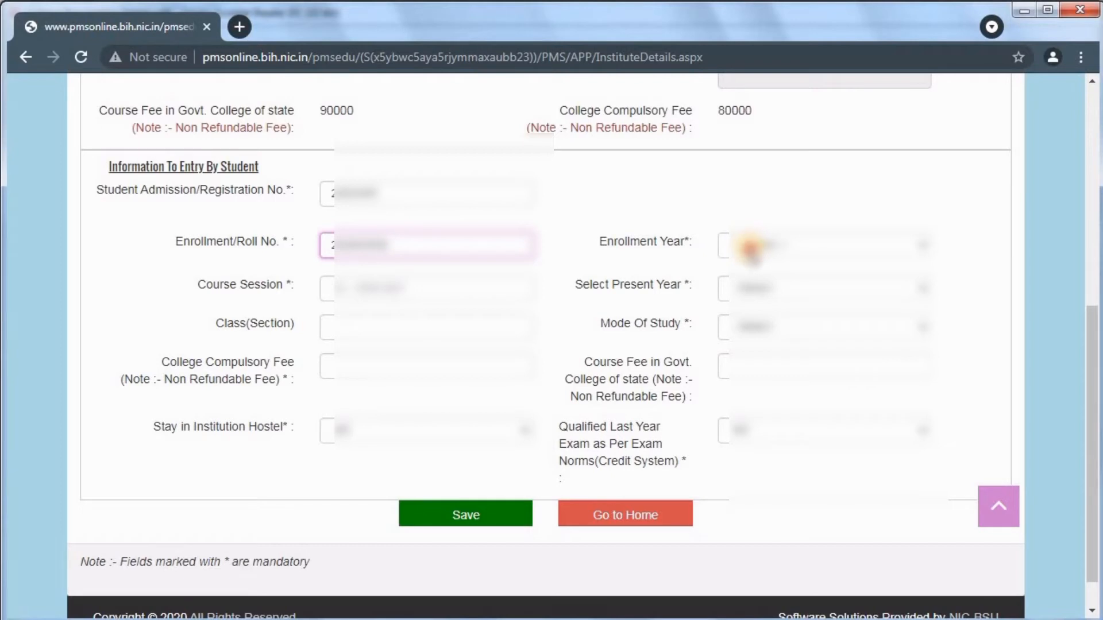
# - Choose the enrollment year, set the course session to 2020-21 and choose the present year
pyautogui.click(748, 245)
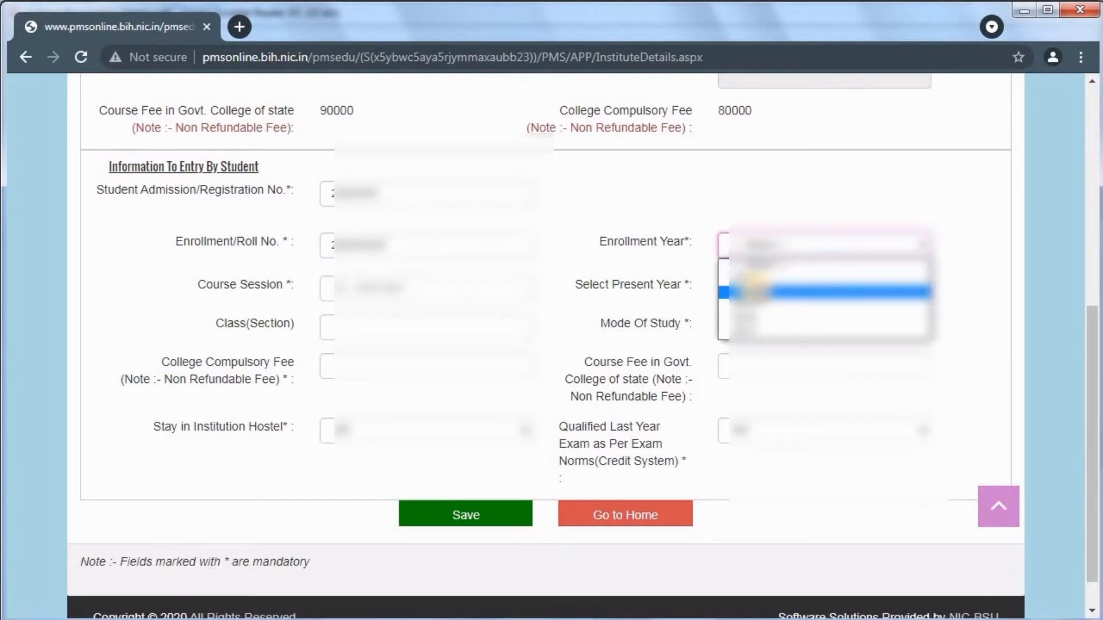
pyautogui.click(755, 290)
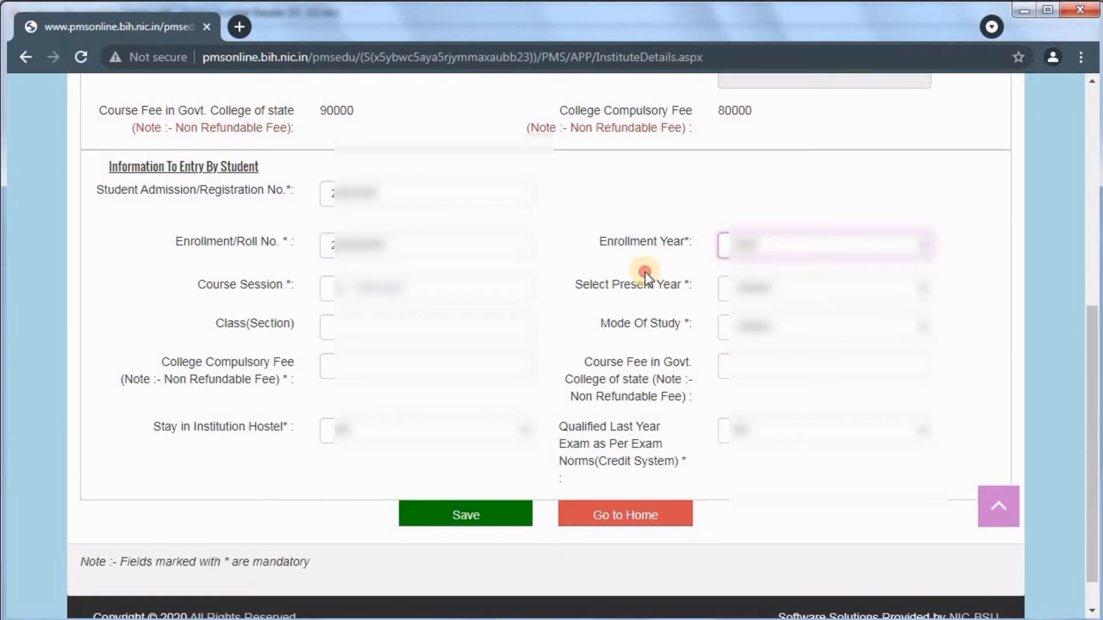
pyautogui.click(452, 285)
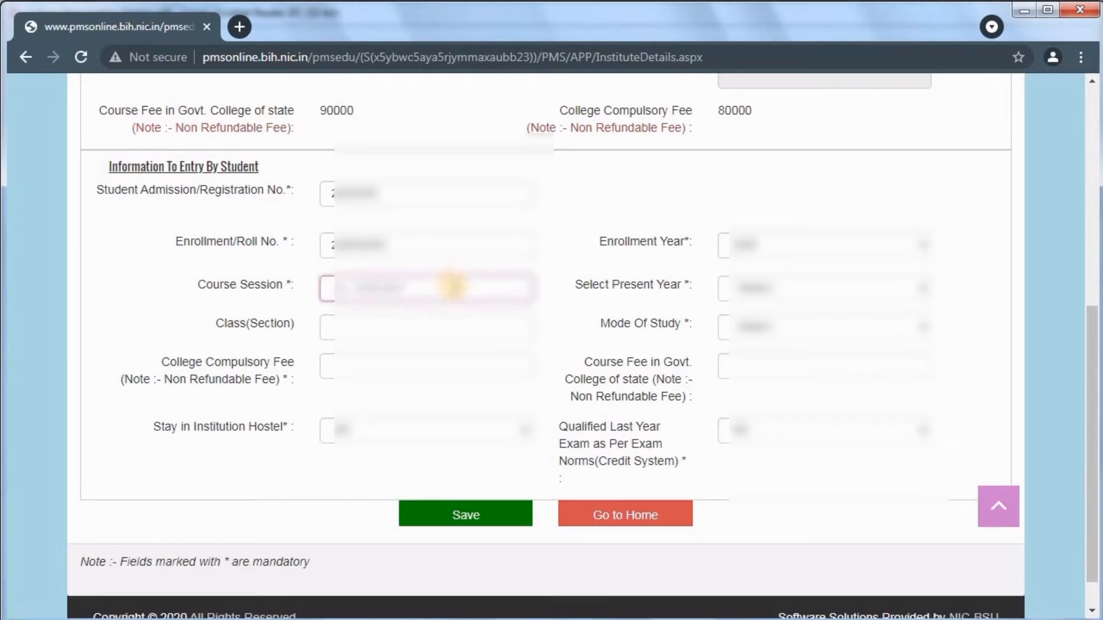
pyautogui.write('2020-21')
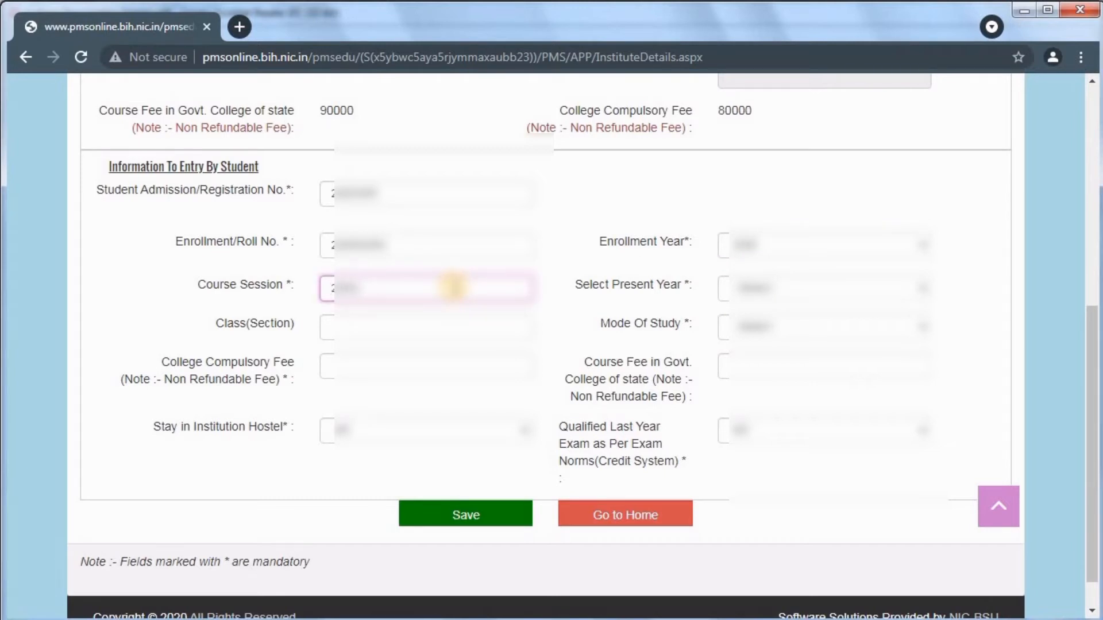
pyautogui.click(740, 290)
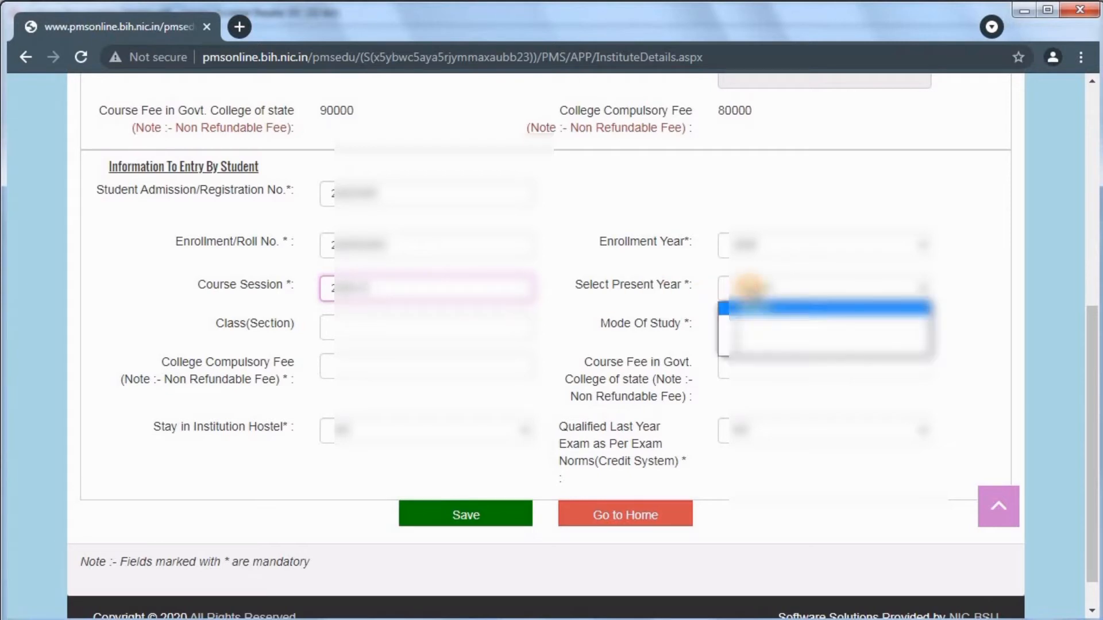
pyautogui.click(756, 320)
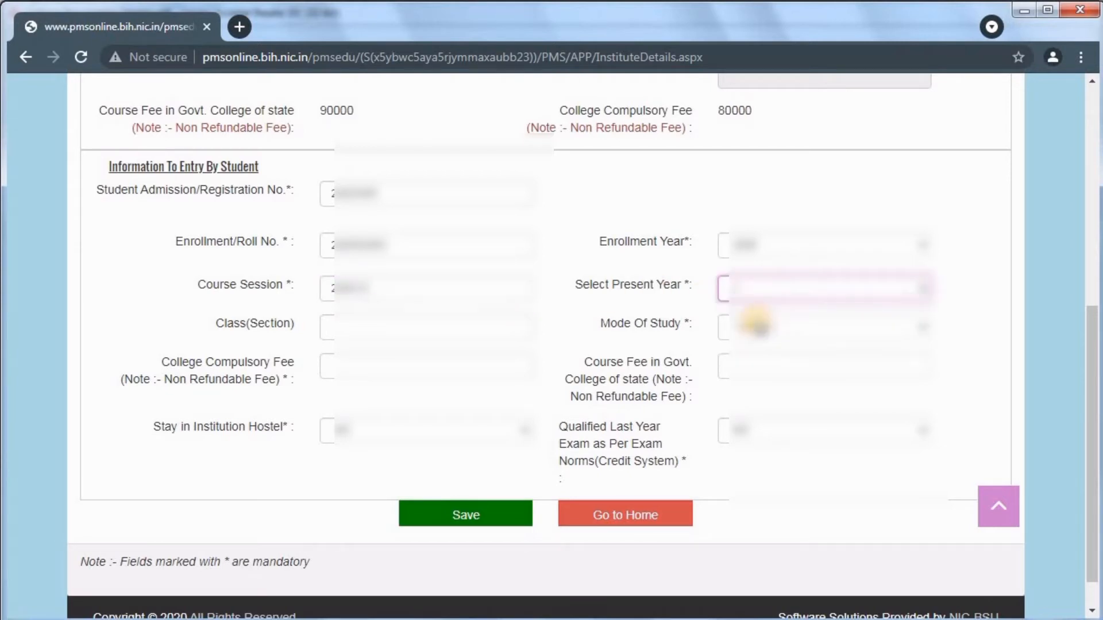
# - Enter A as the class section and choose the mode of study
pyautogui.click(435, 332)
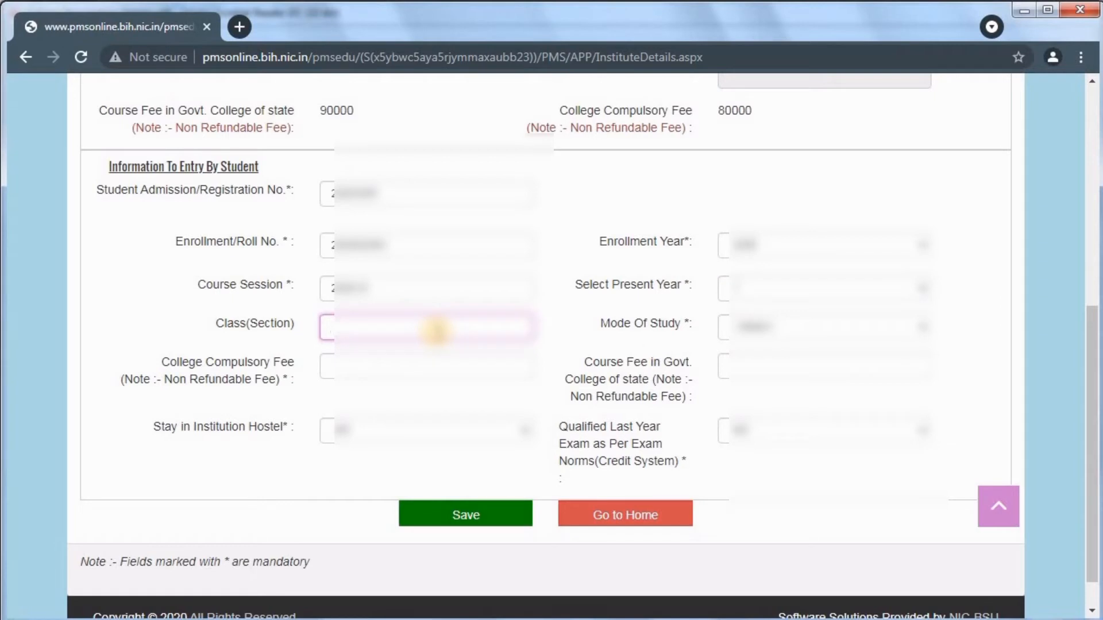
pyautogui.write('A')
pyautogui.click(745, 327)
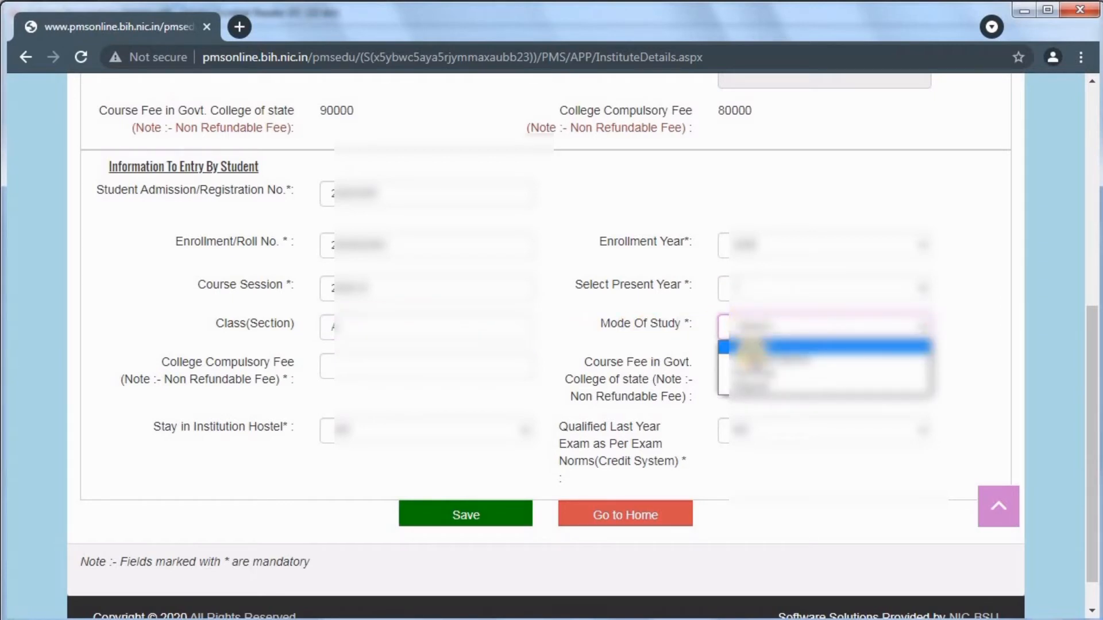
pyautogui.click(752, 378)
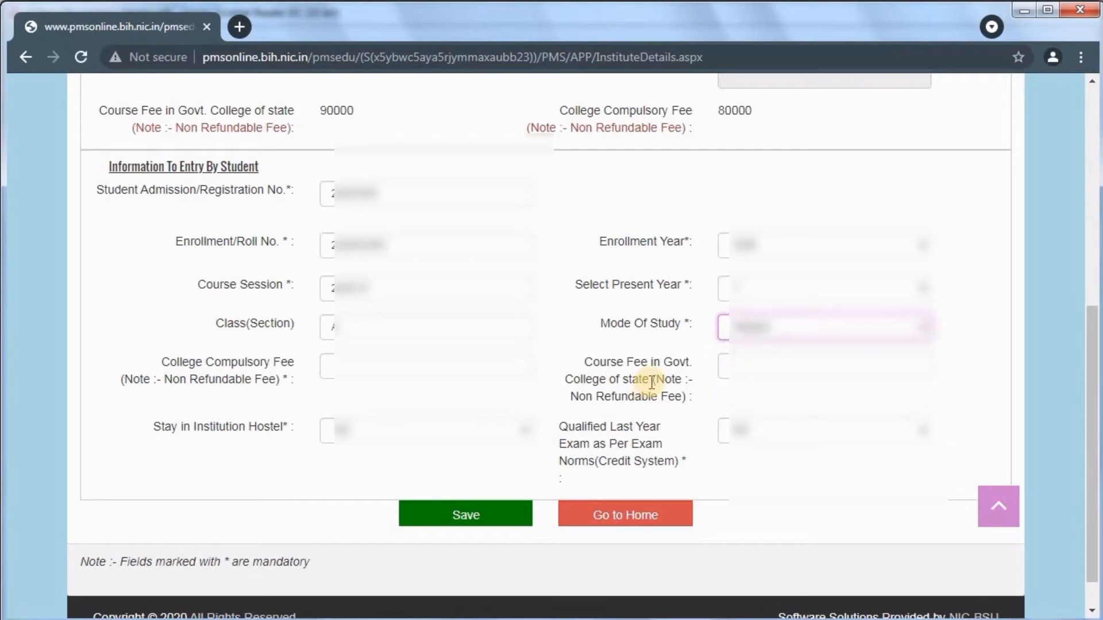
# - Enter 25000 as the college compulsory fee in the student entry section
pyautogui.click(380, 368)
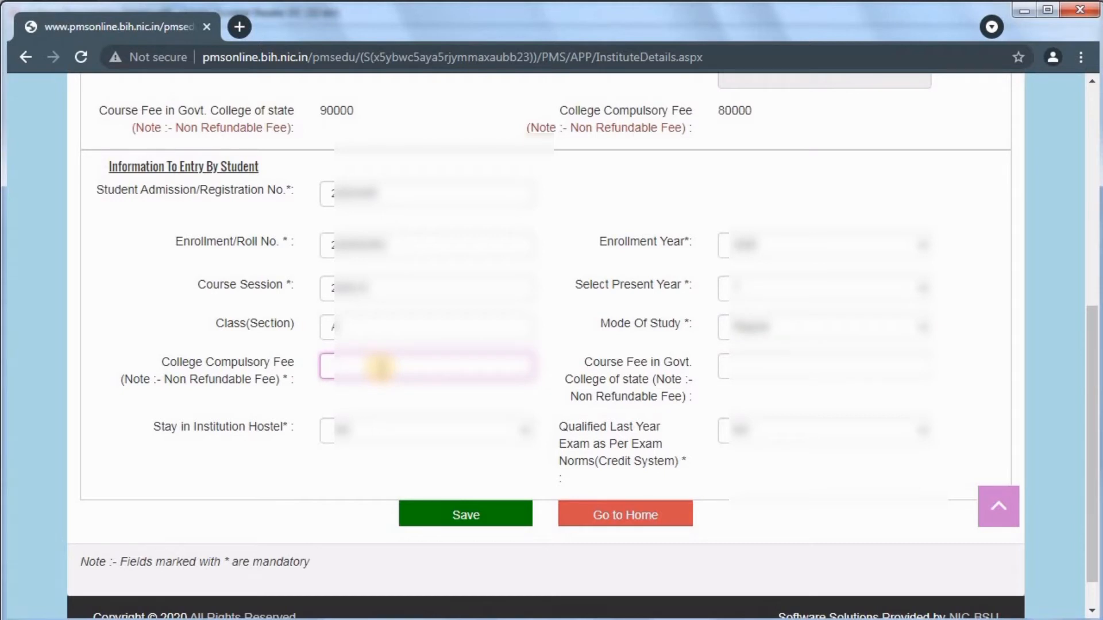
pyautogui.write('25000')
pyautogui.click(626, 379)
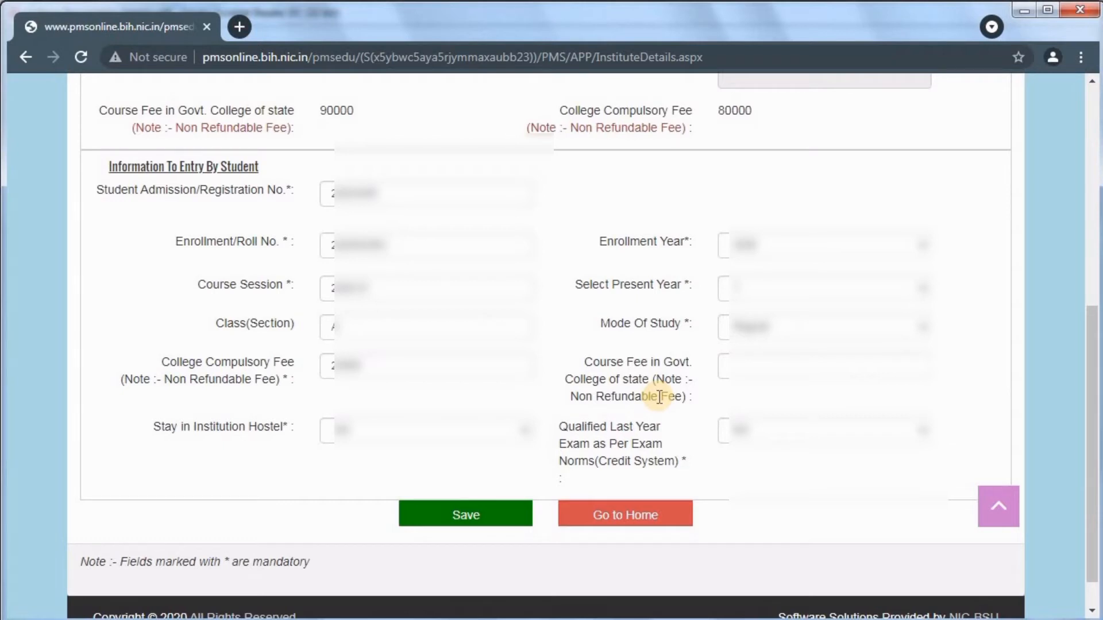
# - Set the college compulsory fee to 80000 and fill in the course fee in a government college of the state
pyautogui.moveTo(377, 365); pyautogui.dragTo(286, 366)
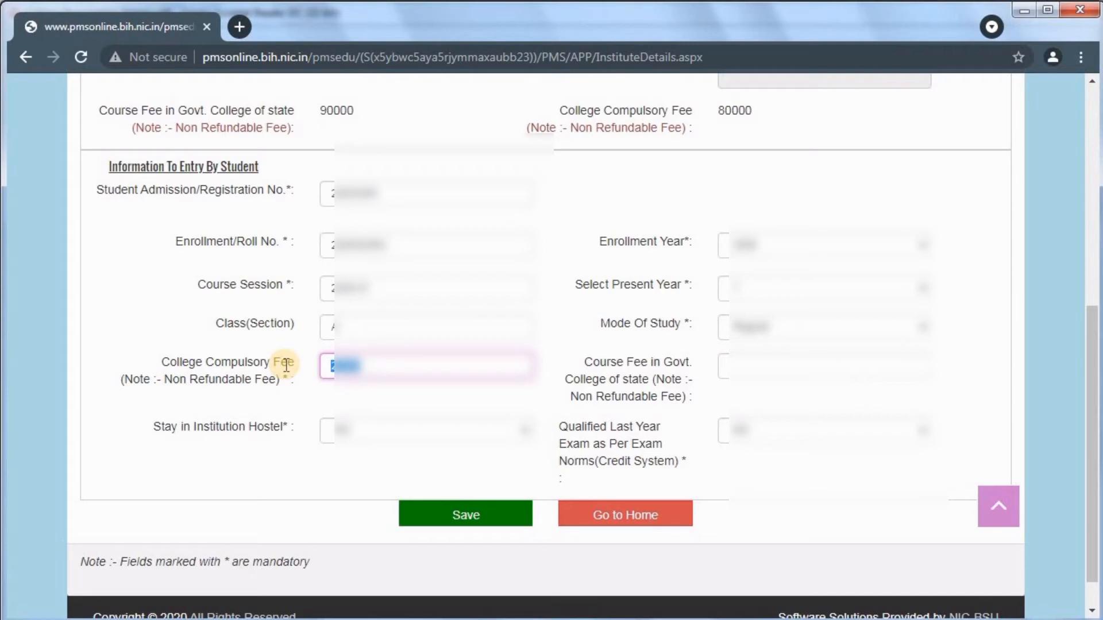
pyautogui.write('8')
pyautogui.click(833, 361)
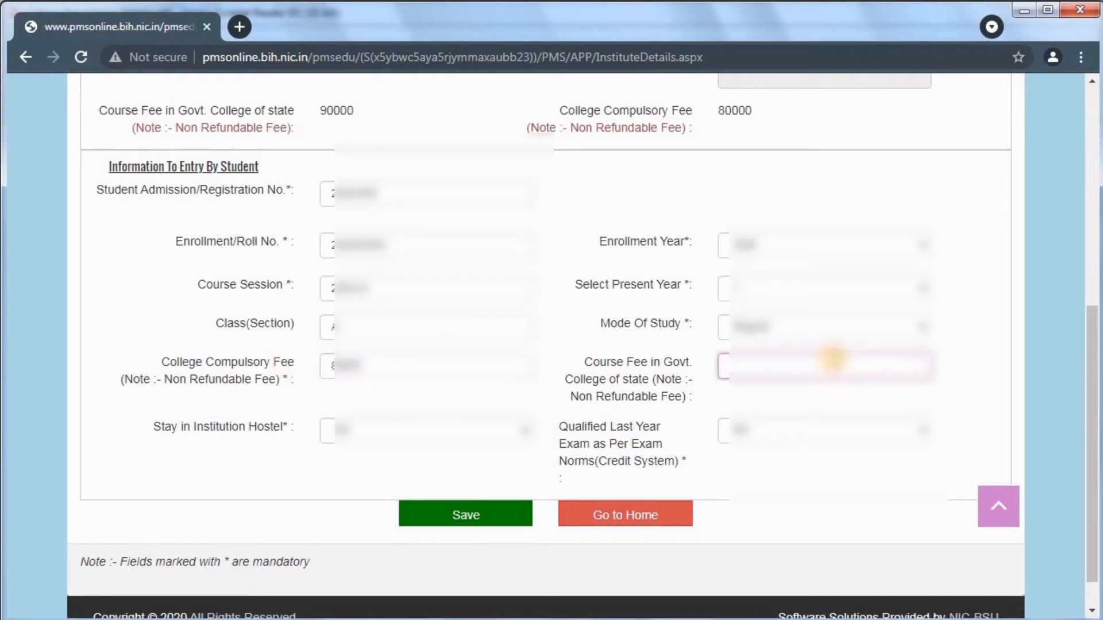
pyautogui.click(689, 389)
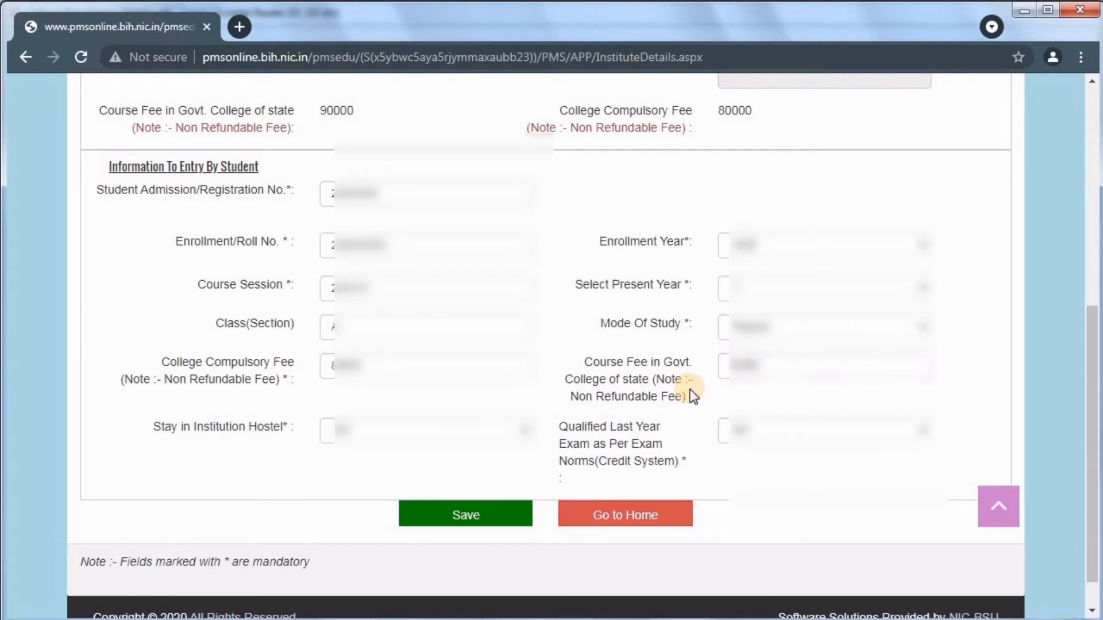
# - Review the institution hostel option, save the institution and course details and proceed to the document upload
pyautogui.click(491, 431)
pyautogui.click(601, 441)
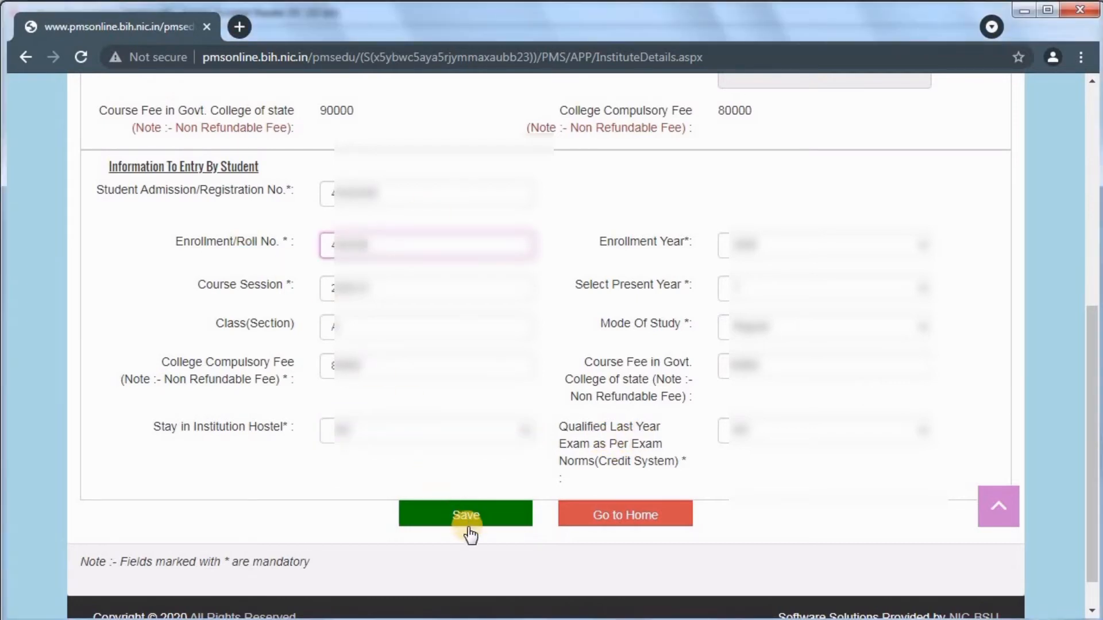
pyautogui.click(467, 516)
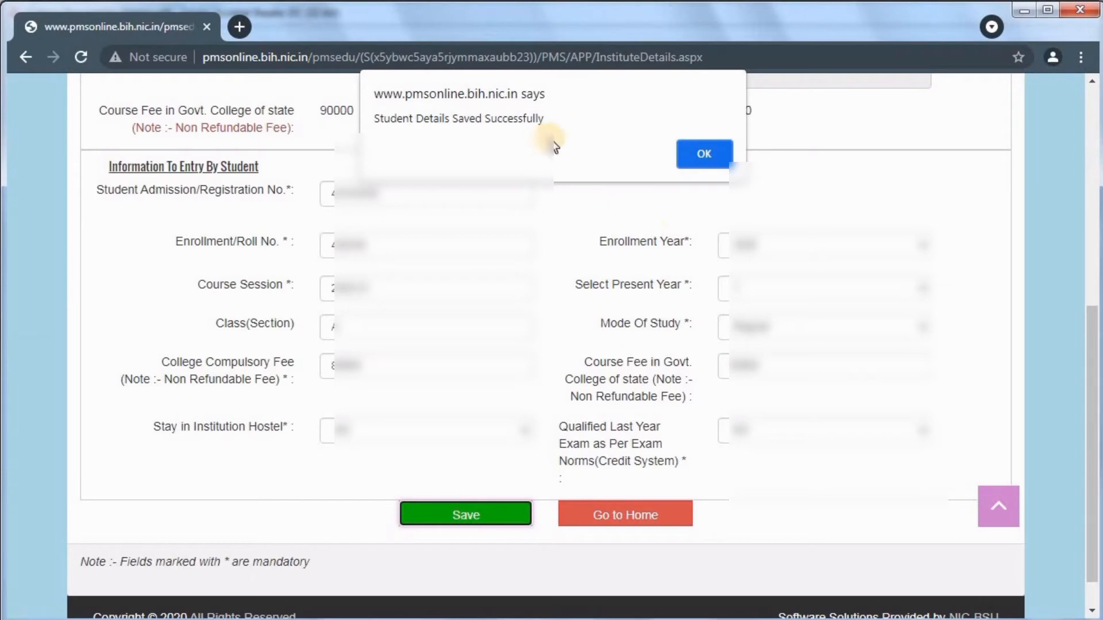
pyautogui.click(708, 154)
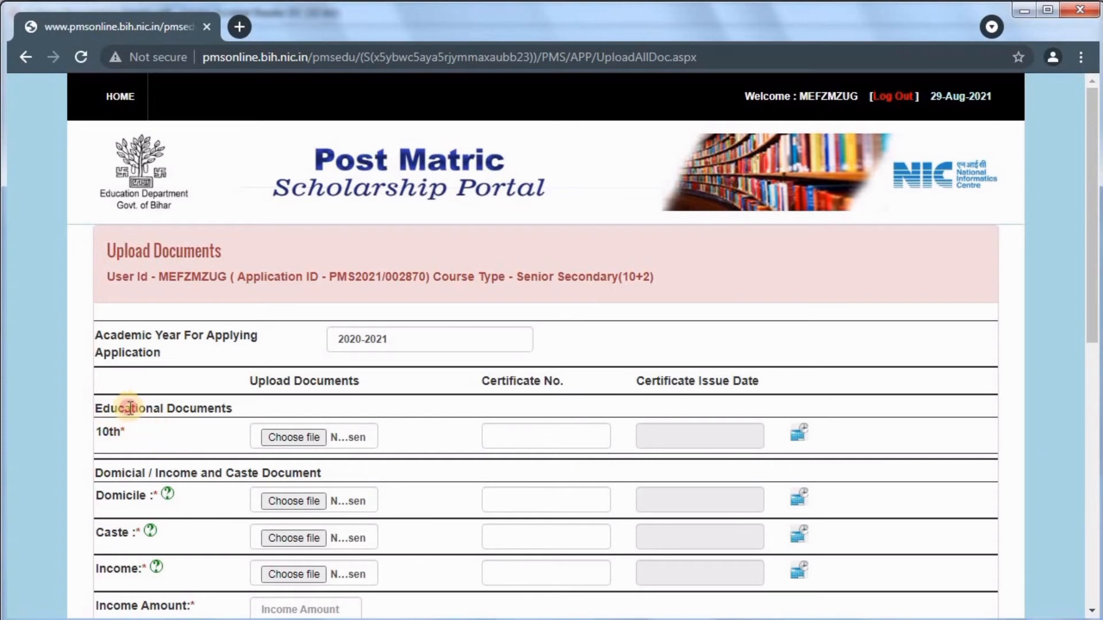
# - View the sample residence certificate for the domicile document and close it
pyautogui.moveTo(108, 412); pyautogui.dragTo(157, 433)
pyautogui.click(156, 433)
pyautogui.scroll(-3, 156, 433)
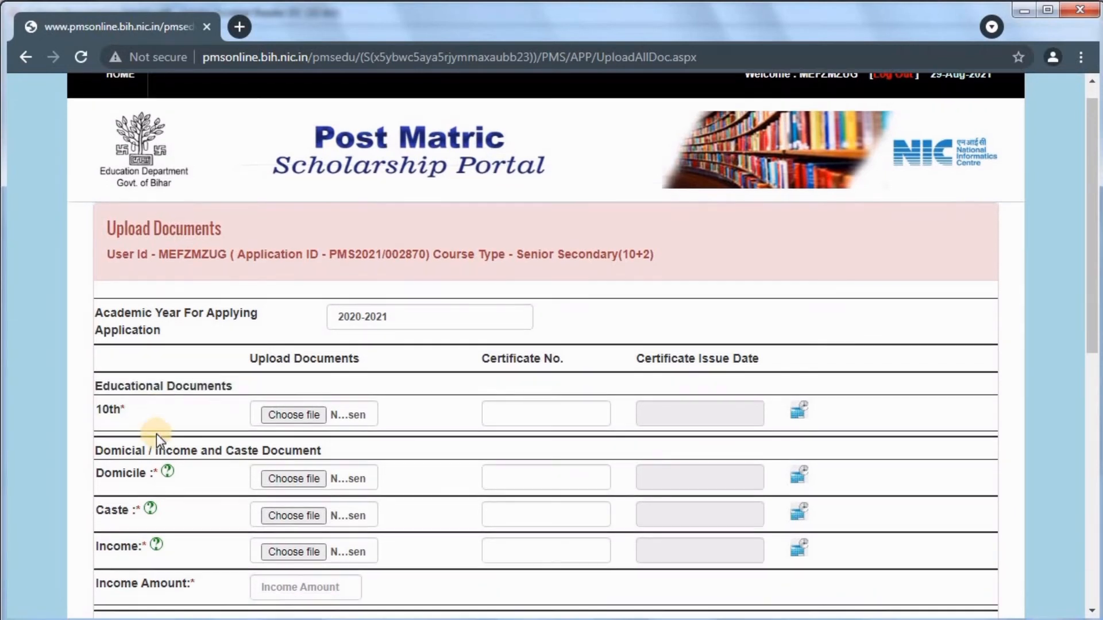
pyautogui.moveTo(96, 387); pyautogui.dragTo(151, 407)
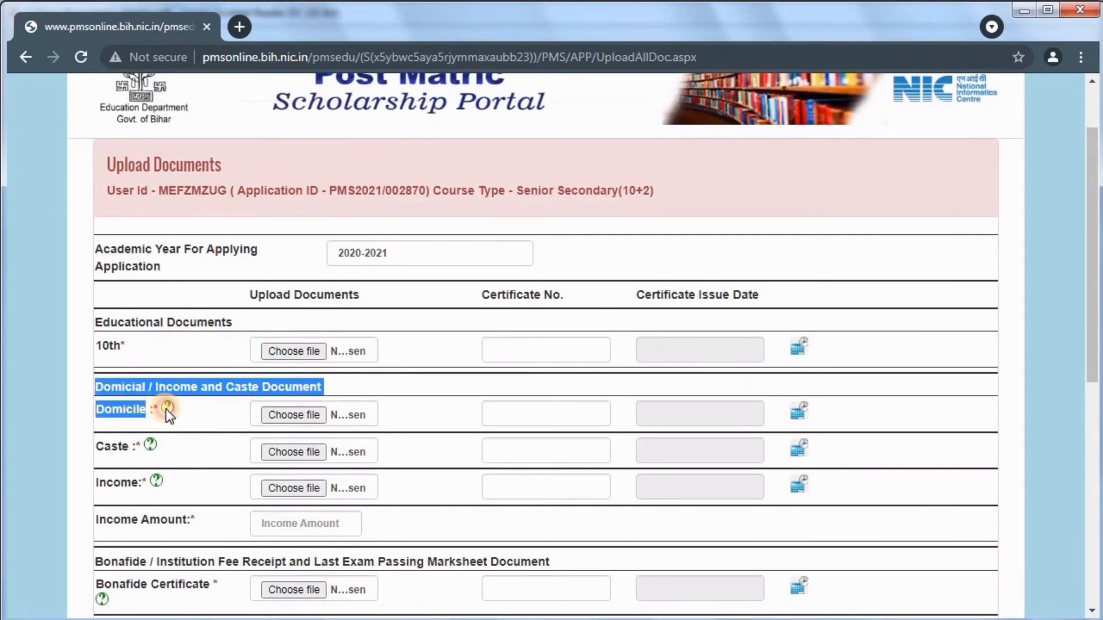
pyautogui.click(167, 407)
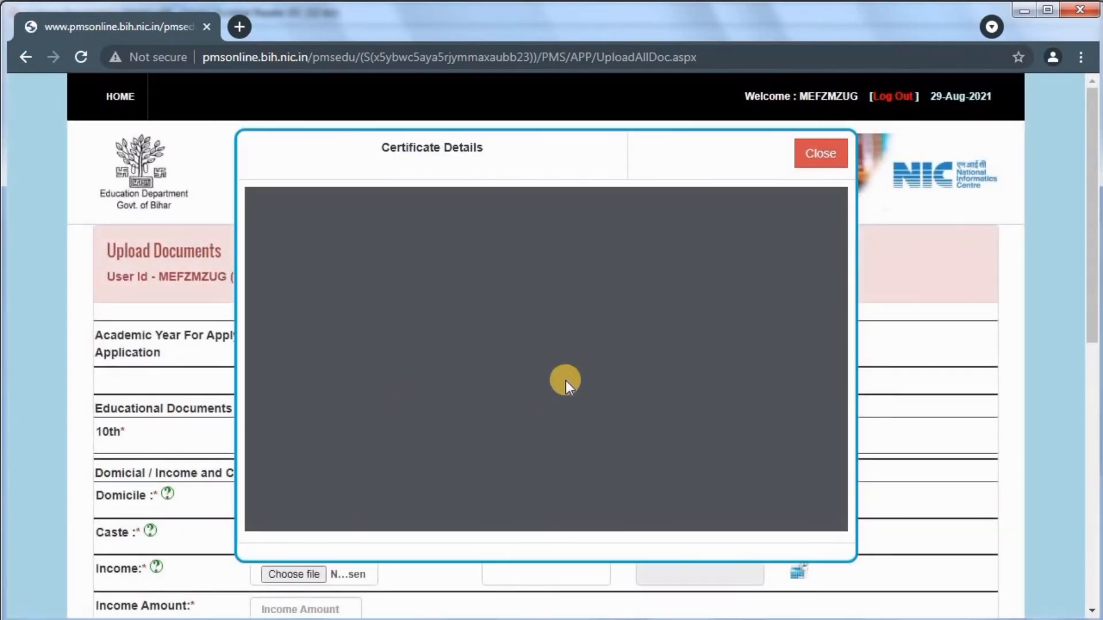
pyautogui.moveTo(381, 147); pyautogui.dragTo(505, 163)
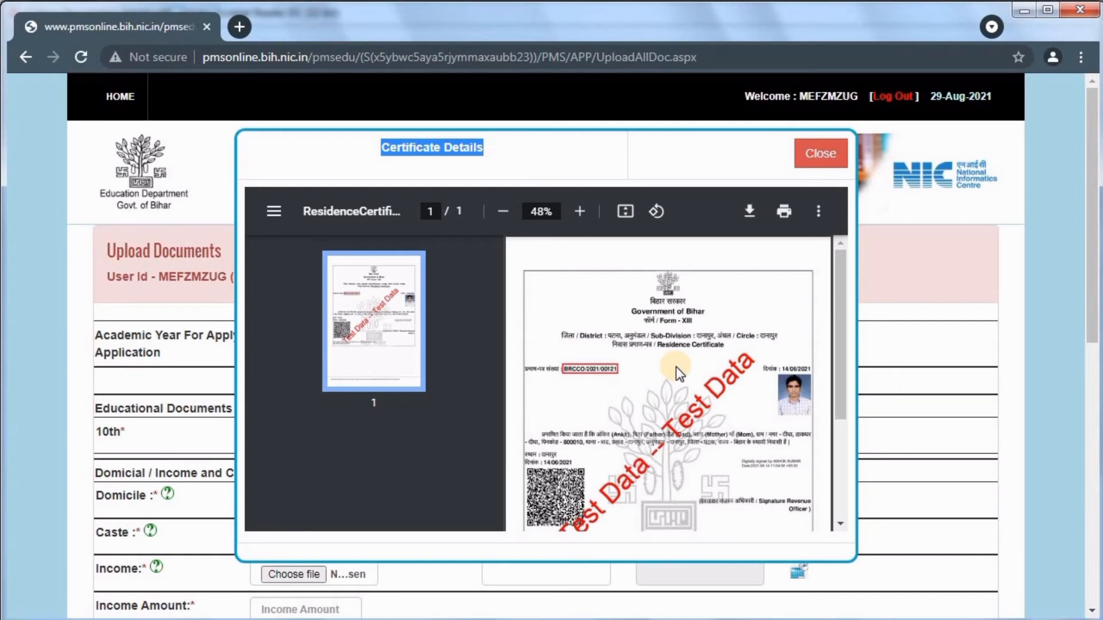
pyautogui.scroll(-3, 679, 373)
pyautogui.scroll(5, 678, 370)
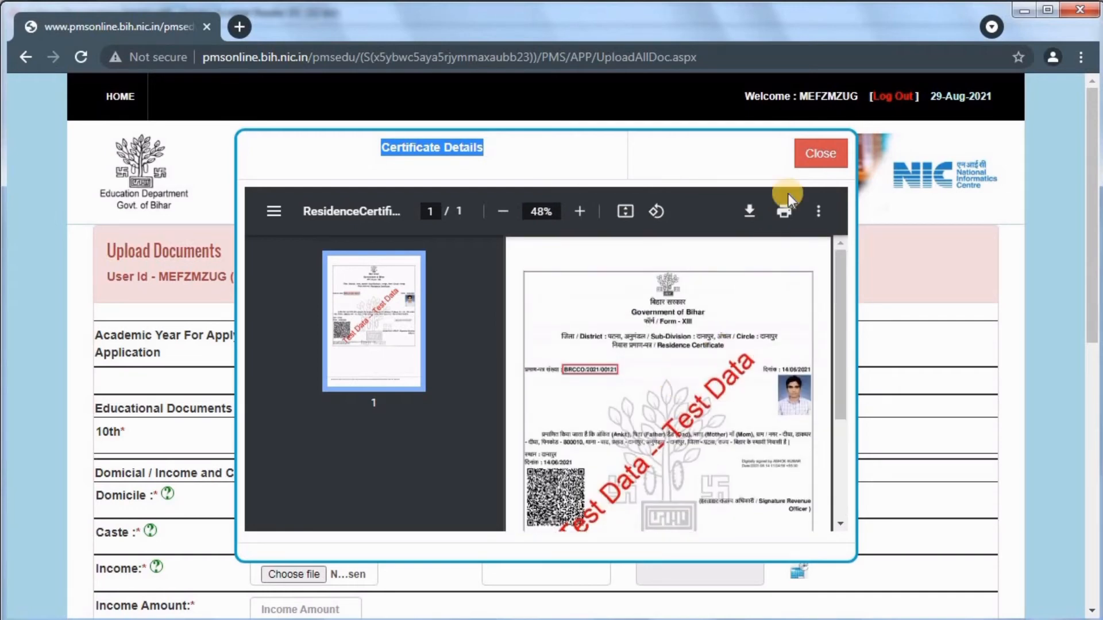
pyautogui.click(816, 154)
# - Examine the documents required for upload, from the 10th certificate to any other document, and the file size limit
pyautogui.scroll(-3, 161, 481)
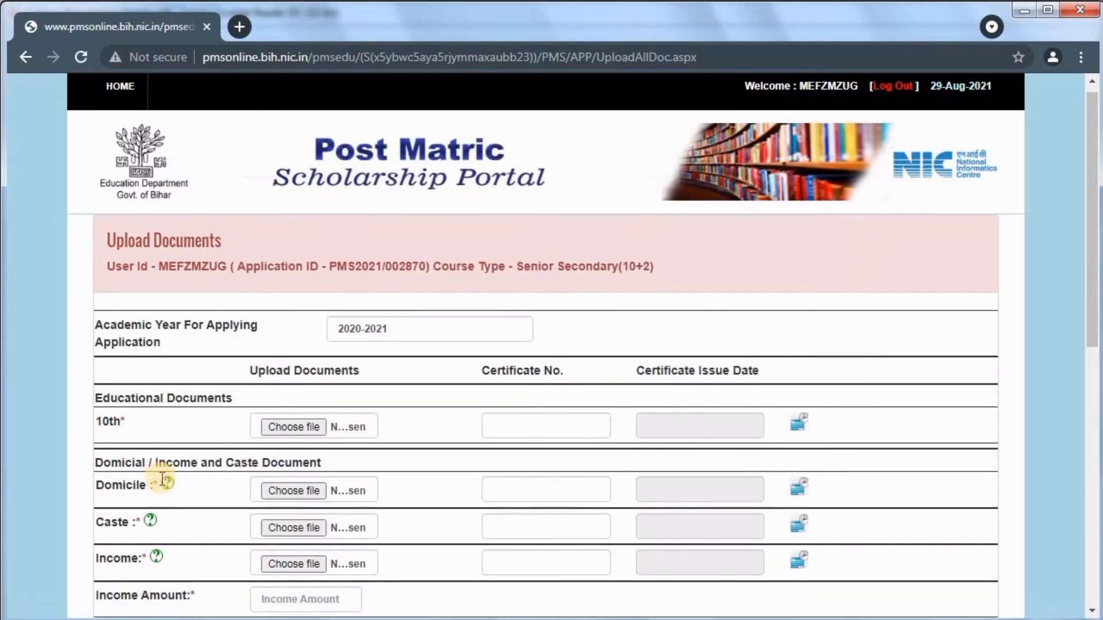
pyautogui.scroll(-5, 140, 428)
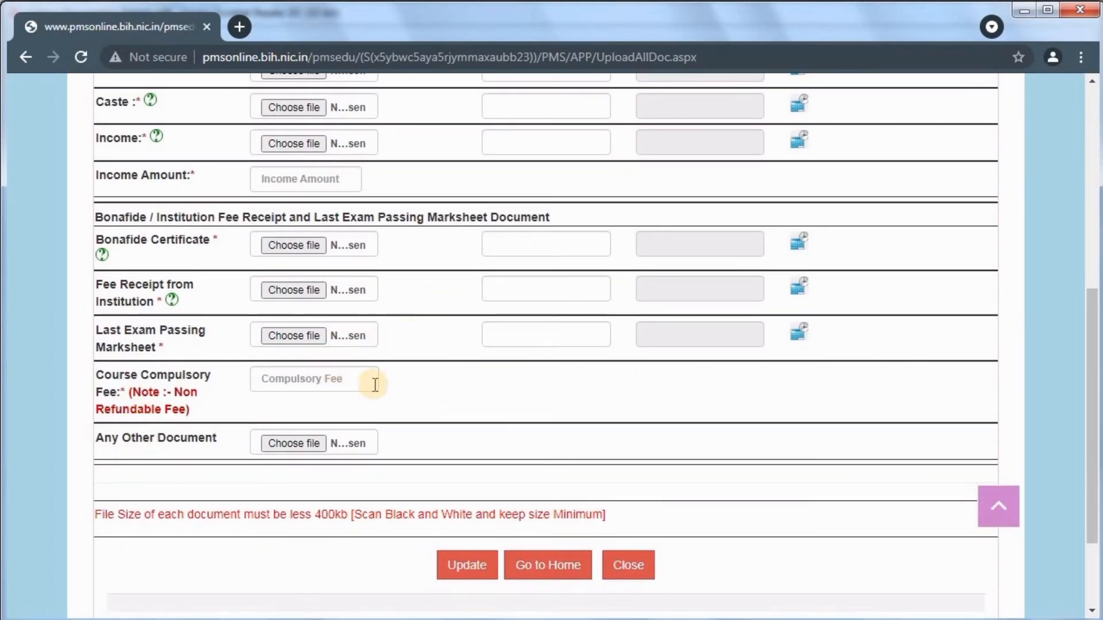
pyautogui.scroll(6, 363, 377)
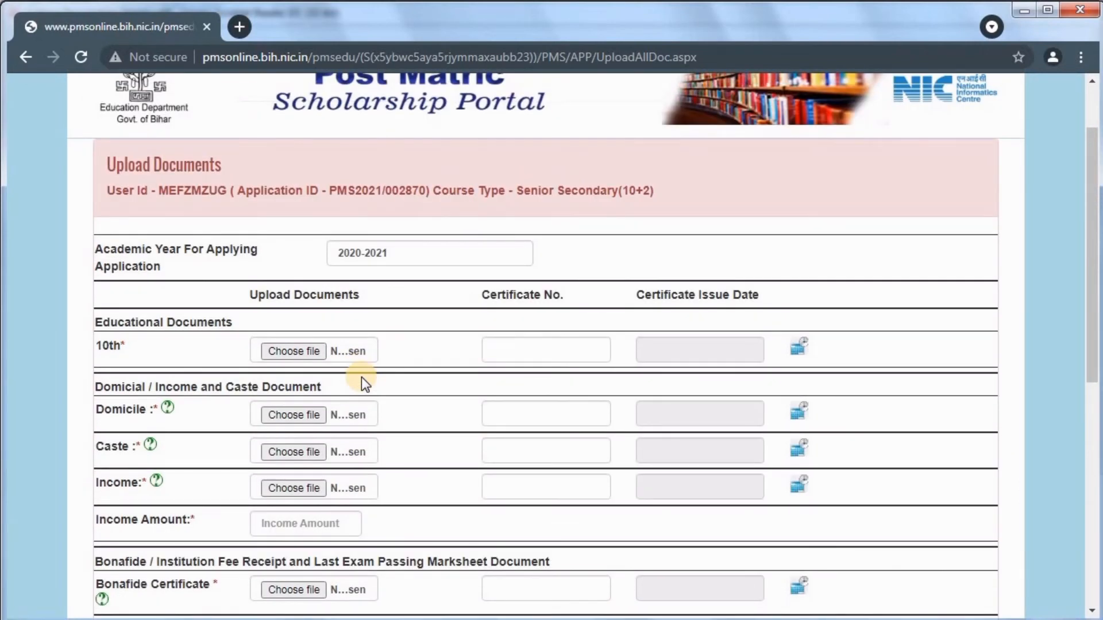
pyautogui.scroll(-2, 362, 380)
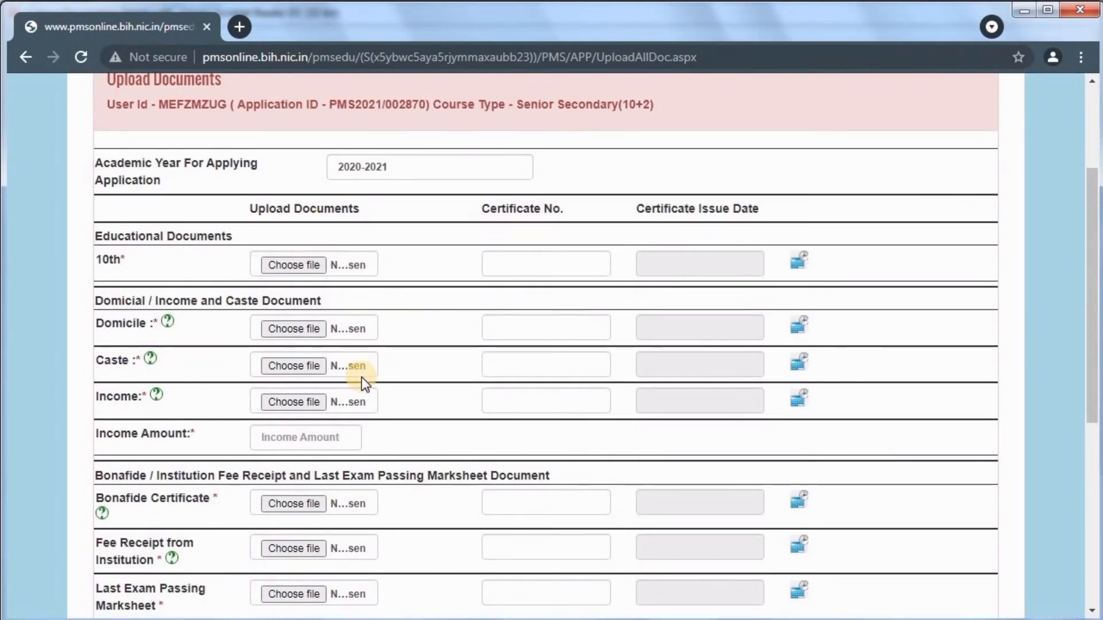
pyautogui.scroll(-2, 361, 376)
pyautogui.scroll(-3, 361, 377)
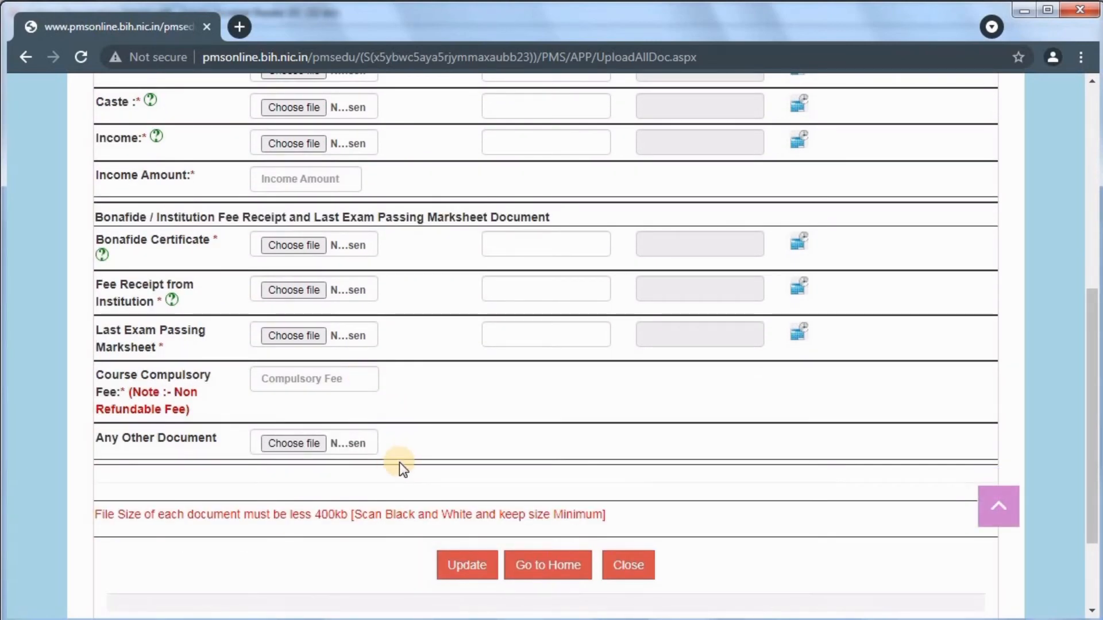
pyautogui.scroll(3, 398, 462)
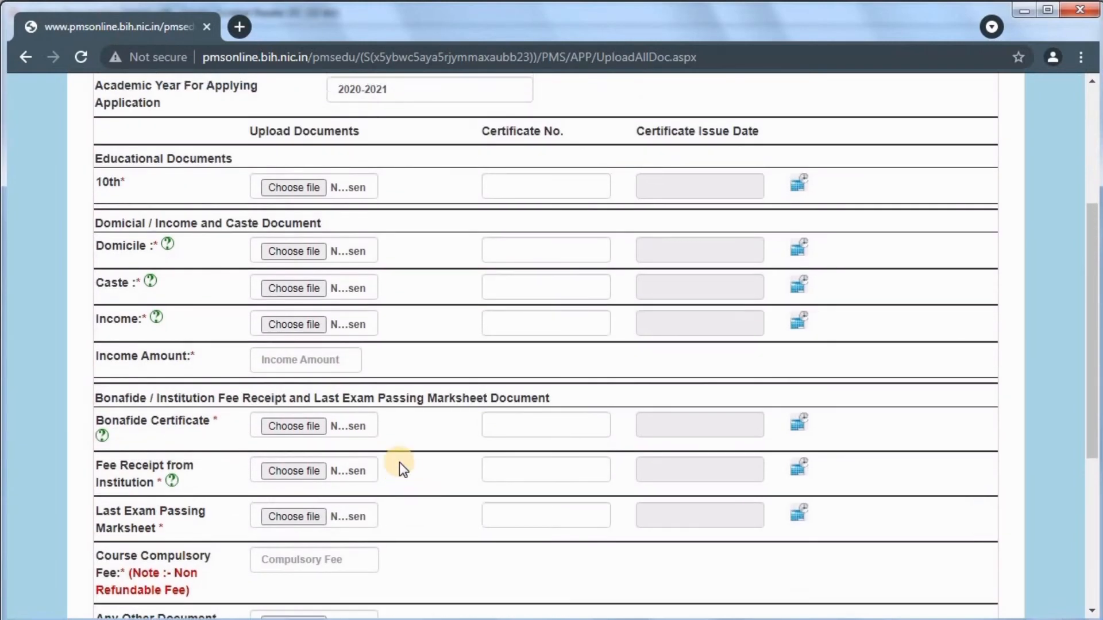
pyautogui.scroll(4, 399, 463)
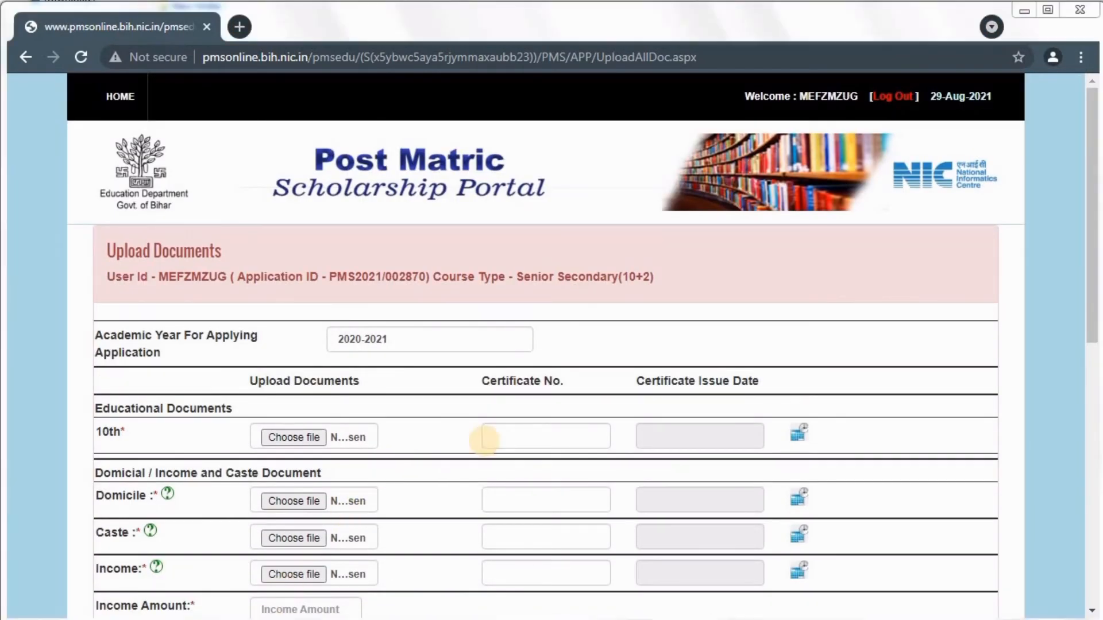
# - Attach the 10TH file as the 10th certificate and fill in its certificate number and issue date
pyautogui.click(467, 384)
pyautogui.scroll(-8, 466, 385)
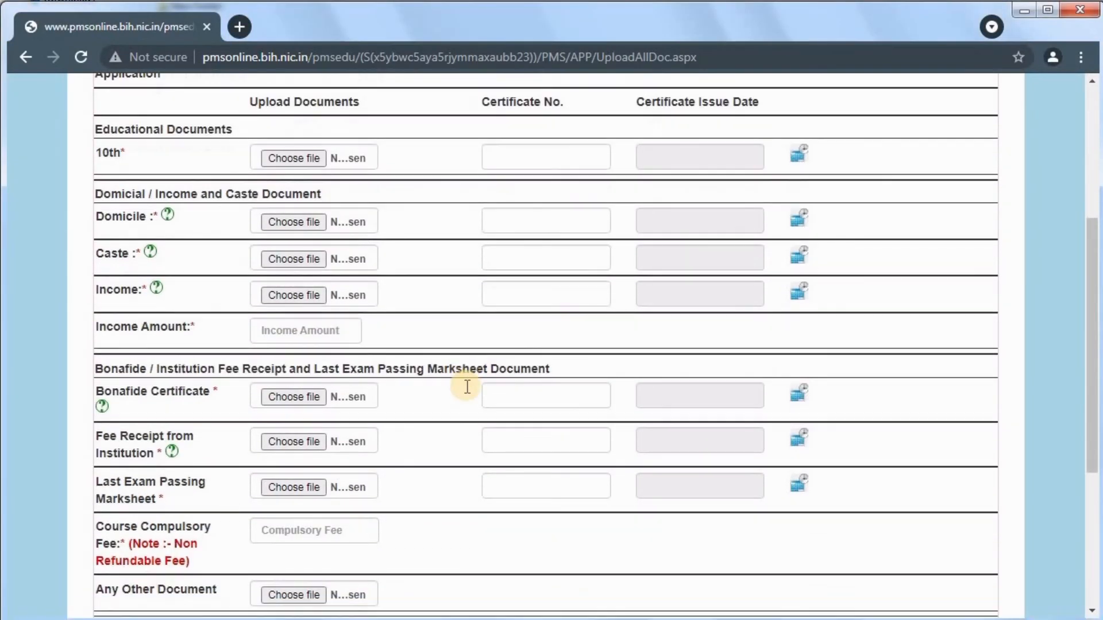
pyautogui.scroll(8, 466, 392)
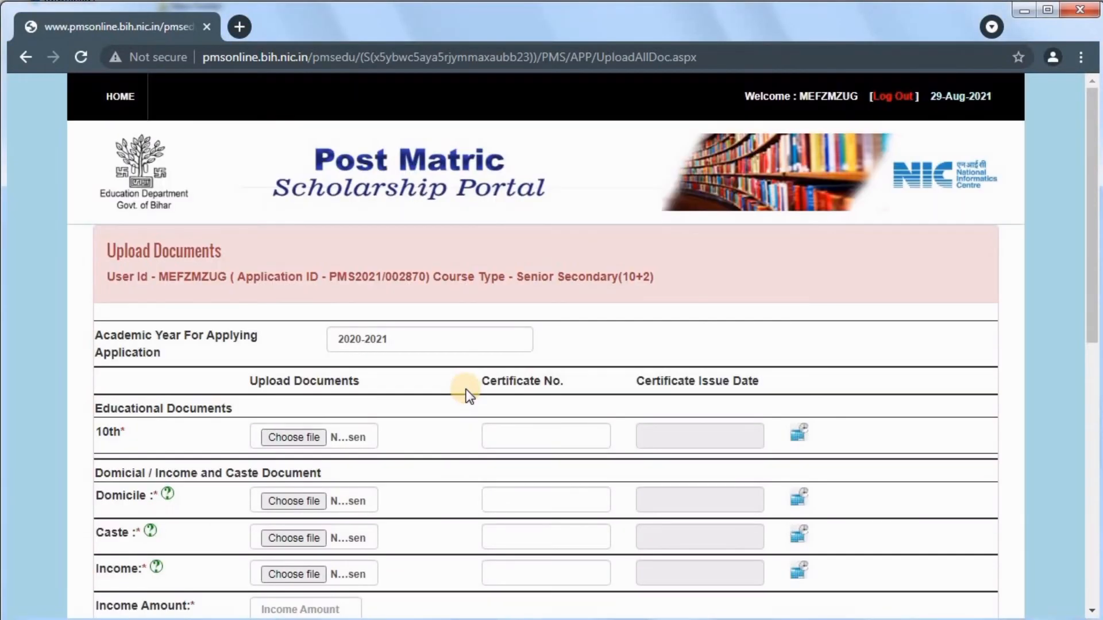
pyautogui.moveTo(126, 431); pyautogui.dragTo(257, 428)
pyautogui.click(303, 441)
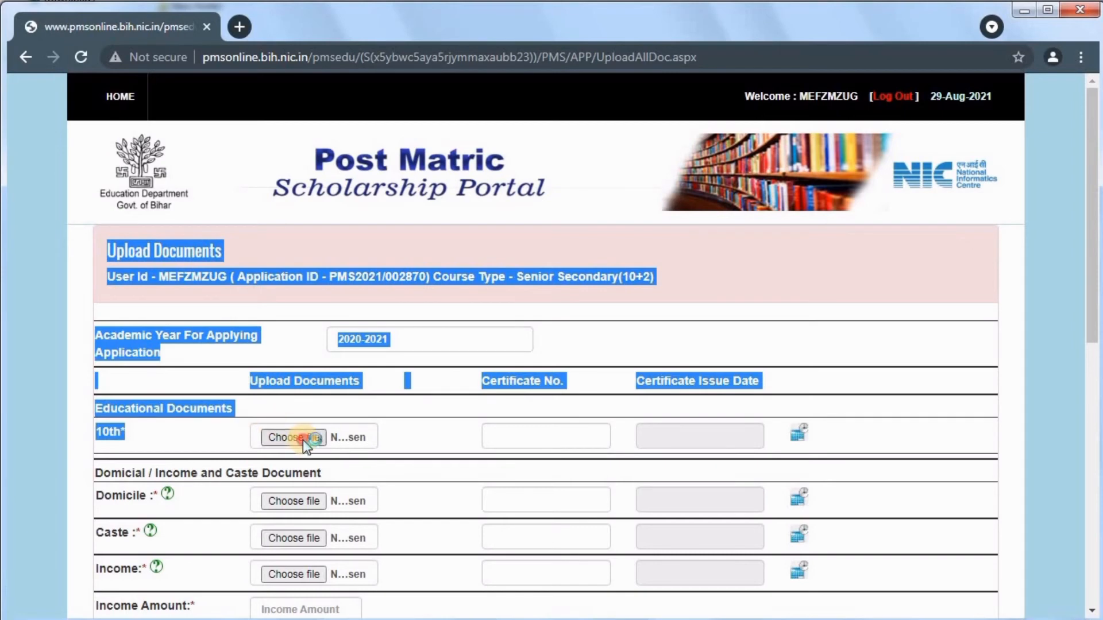
pyautogui.click(199, 164)
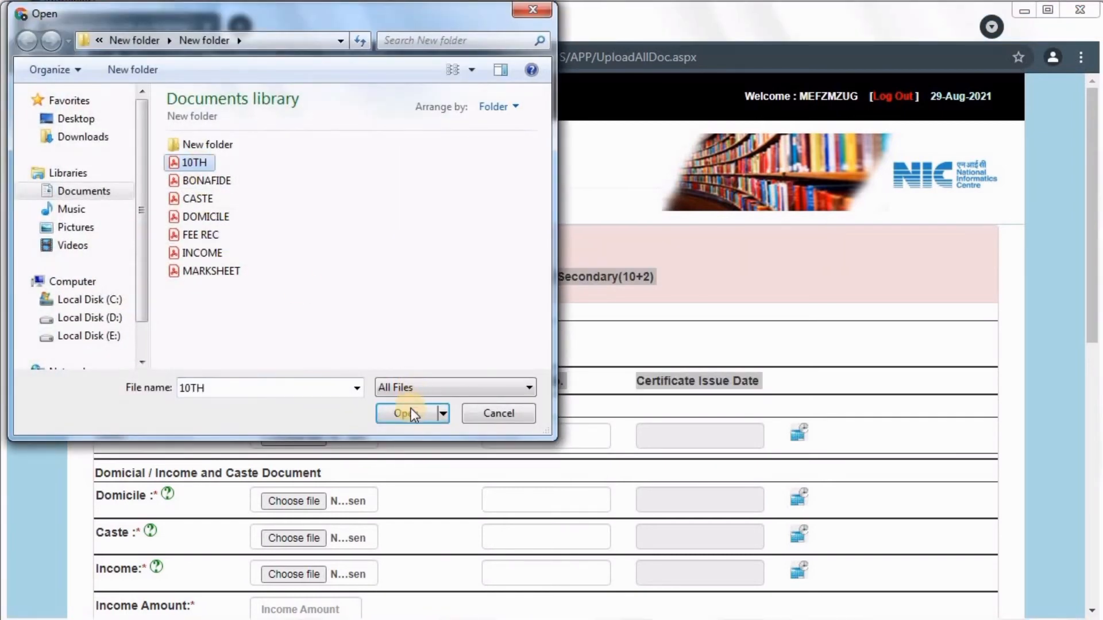
pyautogui.click(412, 409)
pyautogui.click(517, 436)
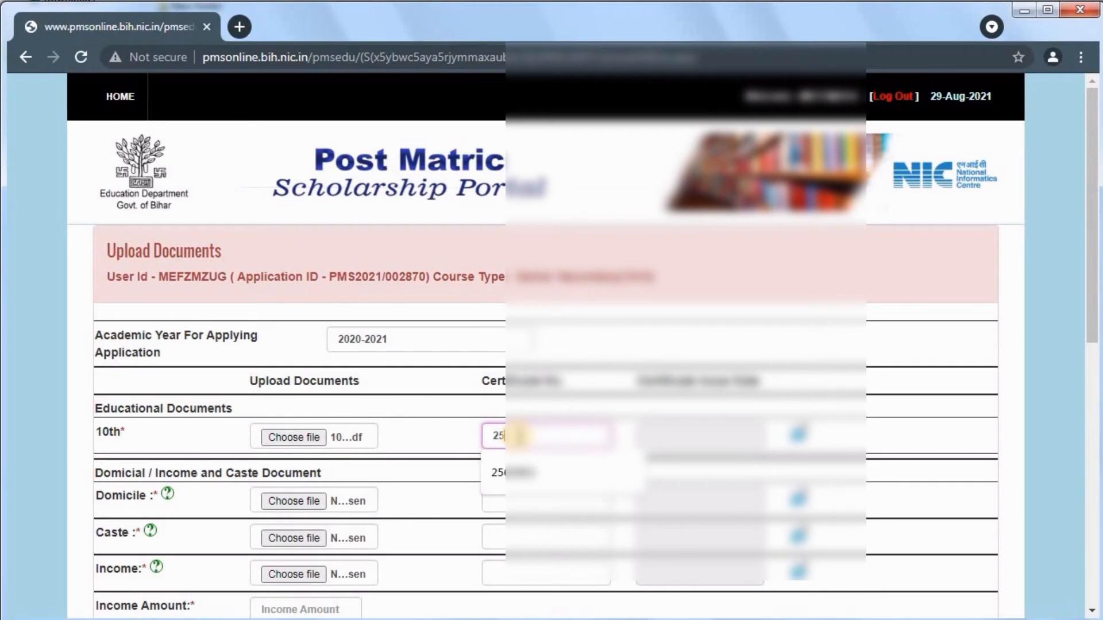
pyautogui.click(518, 437)
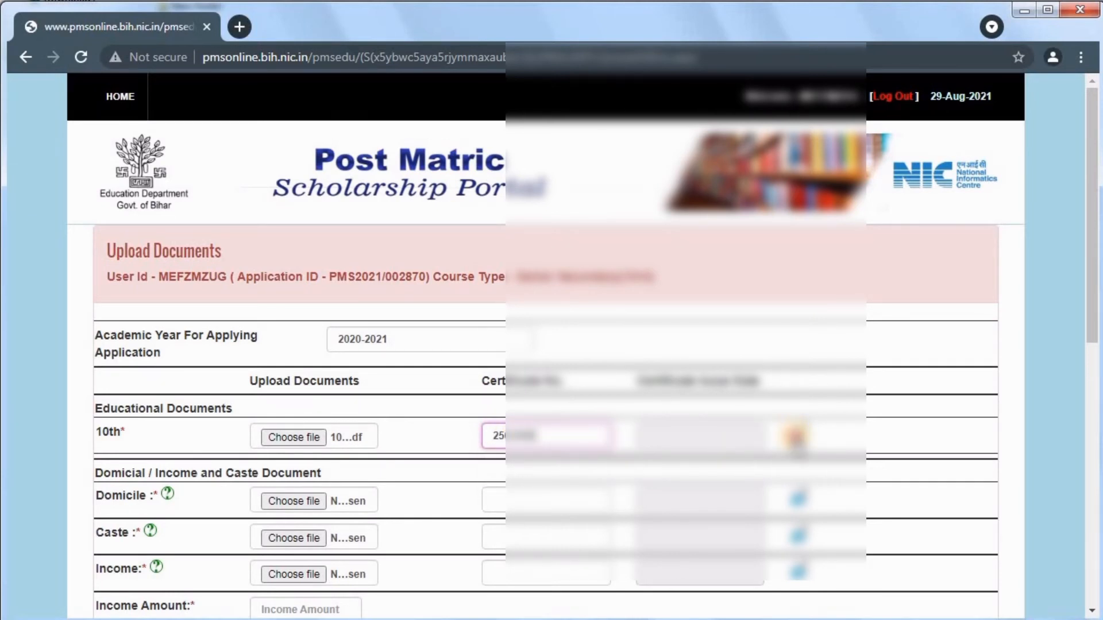
pyautogui.click(795, 438)
pyautogui.click(749, 464)
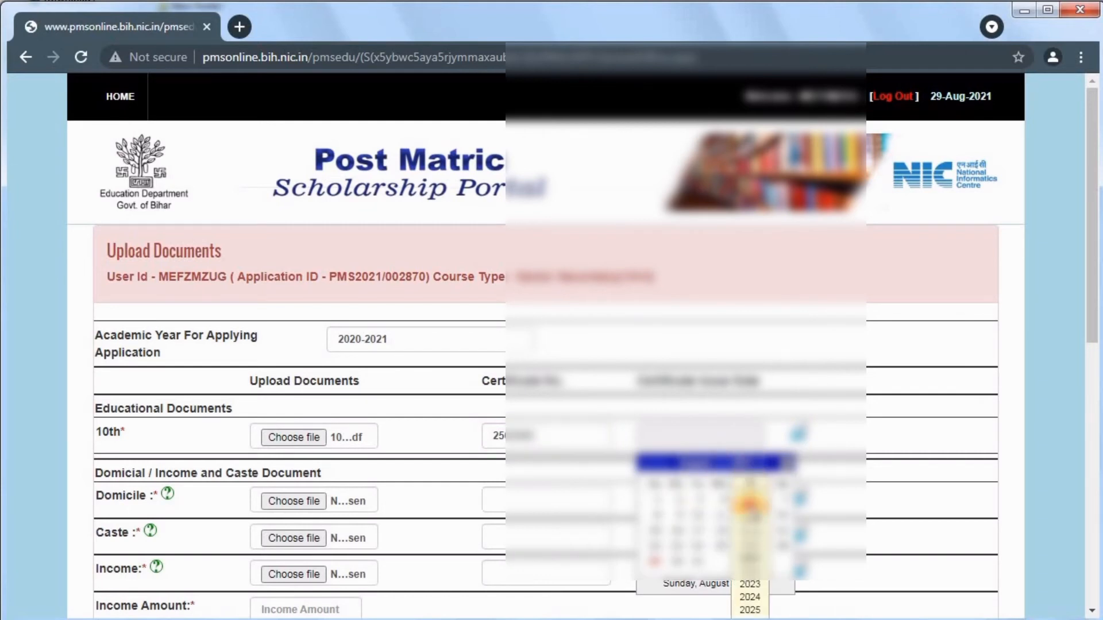
pyautogui.click(750, 504)
pyautogui.click(699, 497)
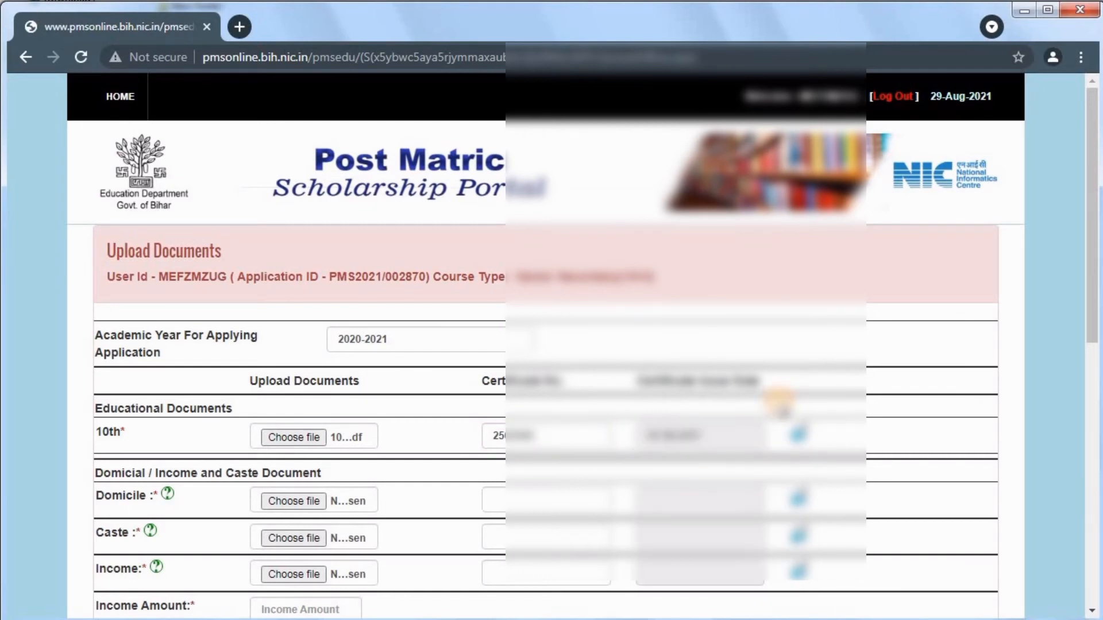
# - Attach the DOMICILE file for the domicile document and fill in its certificate number and issue date
pyautogui.scroll(-1, 415, 430)
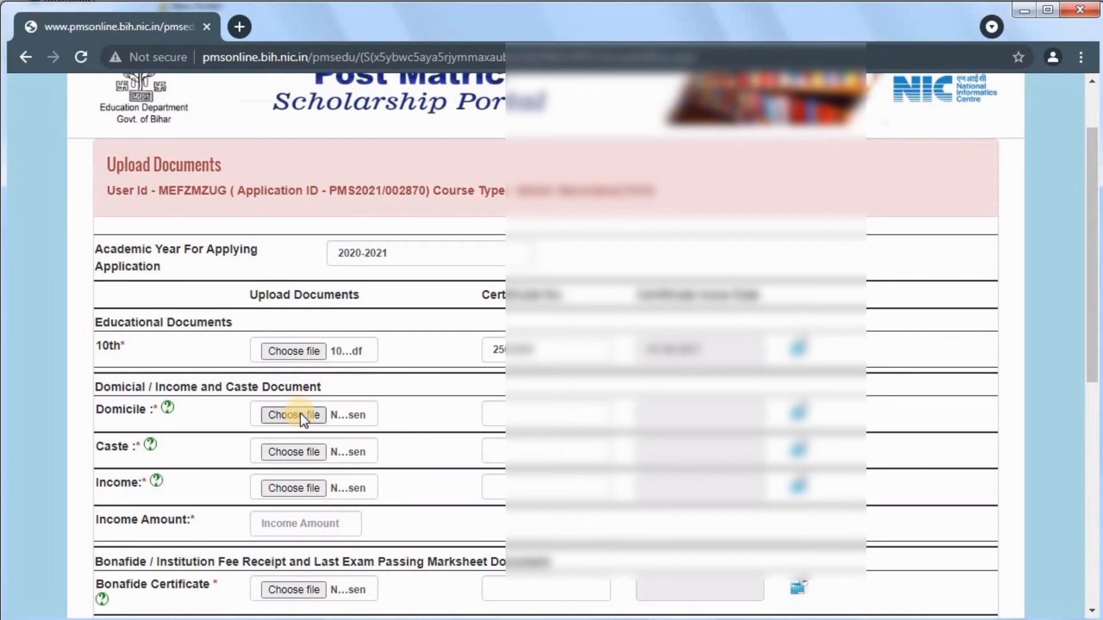
pyautogui.scroll(-1, 302, 407)
pyautogui.click(308, 329)
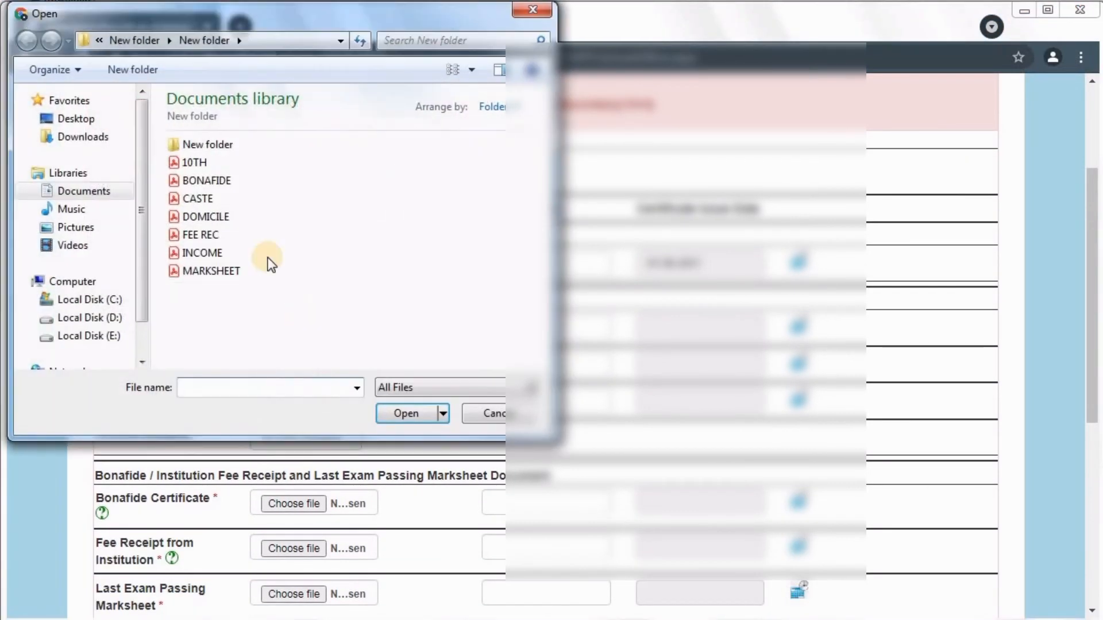
pyautogui.click(213, 217)
pyautogui.click(405, 409)
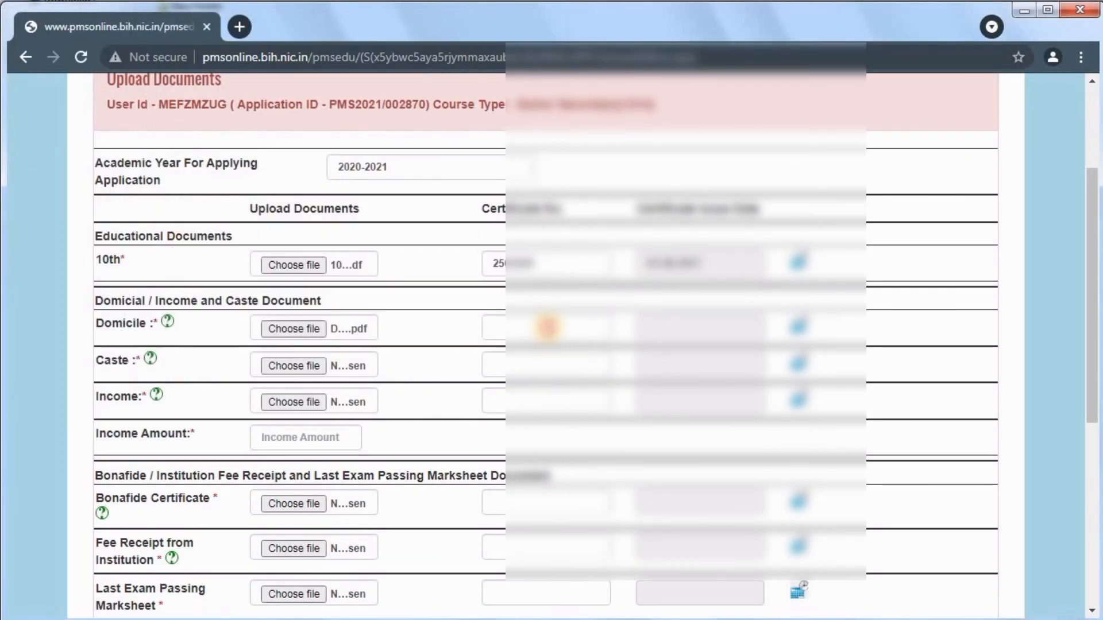
pyautogui.click(546, 336)
pyautogui.click(516, 365)
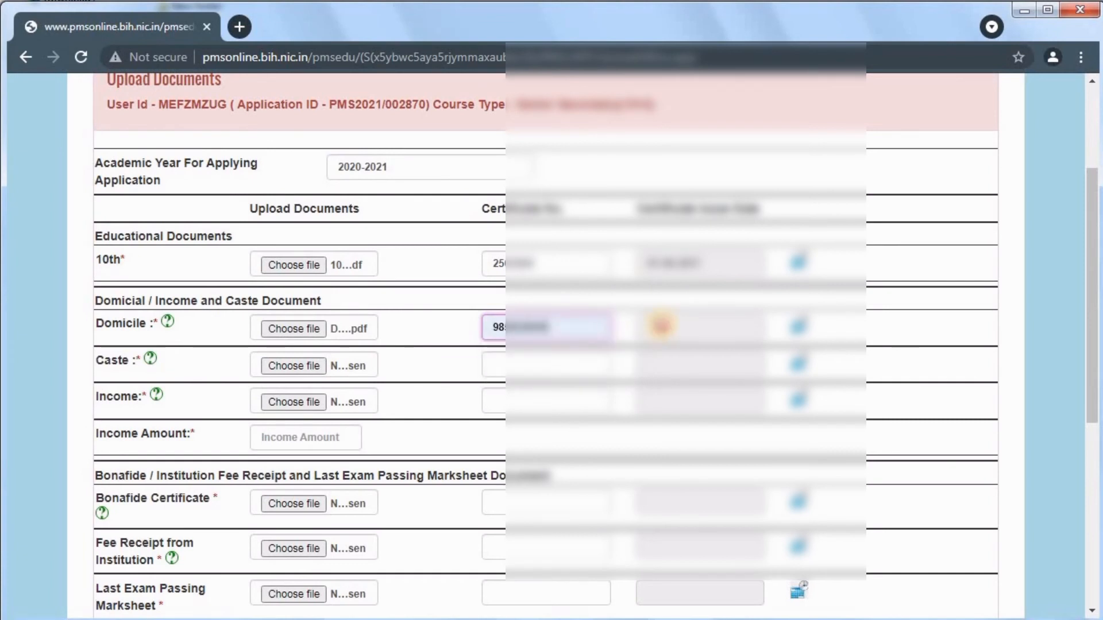
pyautogui.click(798, 328)
pyautogui.click(708, 357)
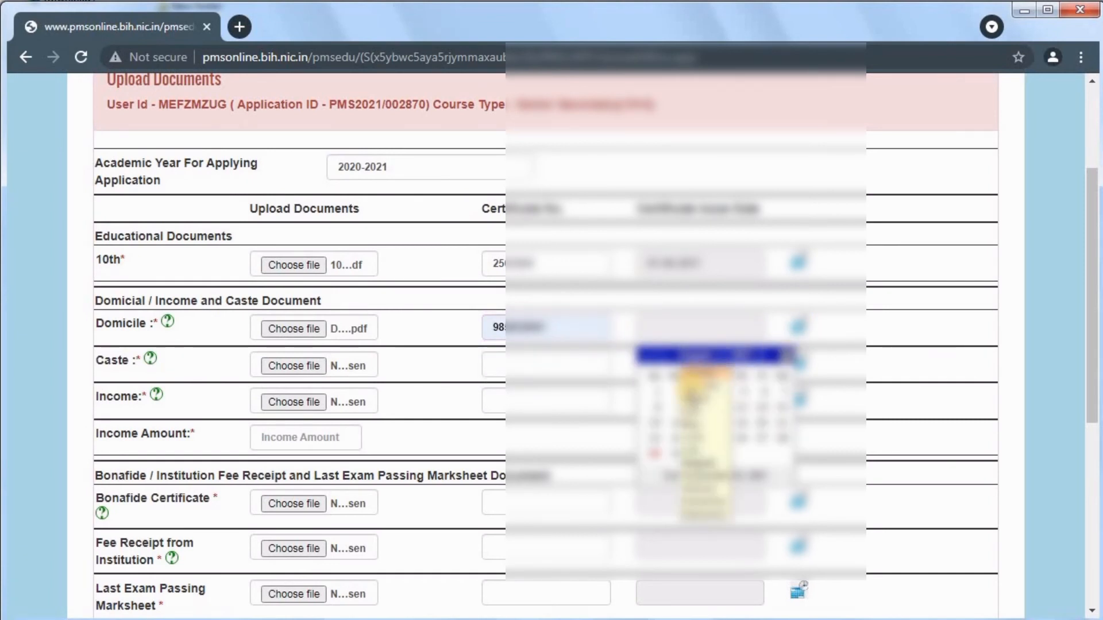
pyautogui.click(709, 389)
pyautogui.click(745, 358)
pyautogui.click(758, 388)
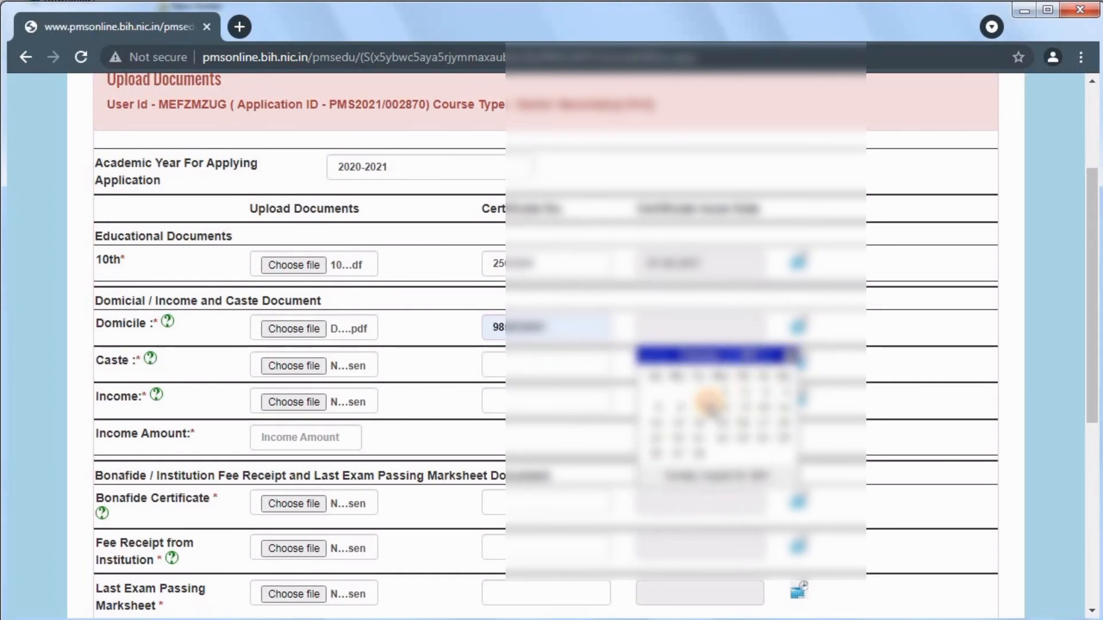
pyautogui.click(699, 405)
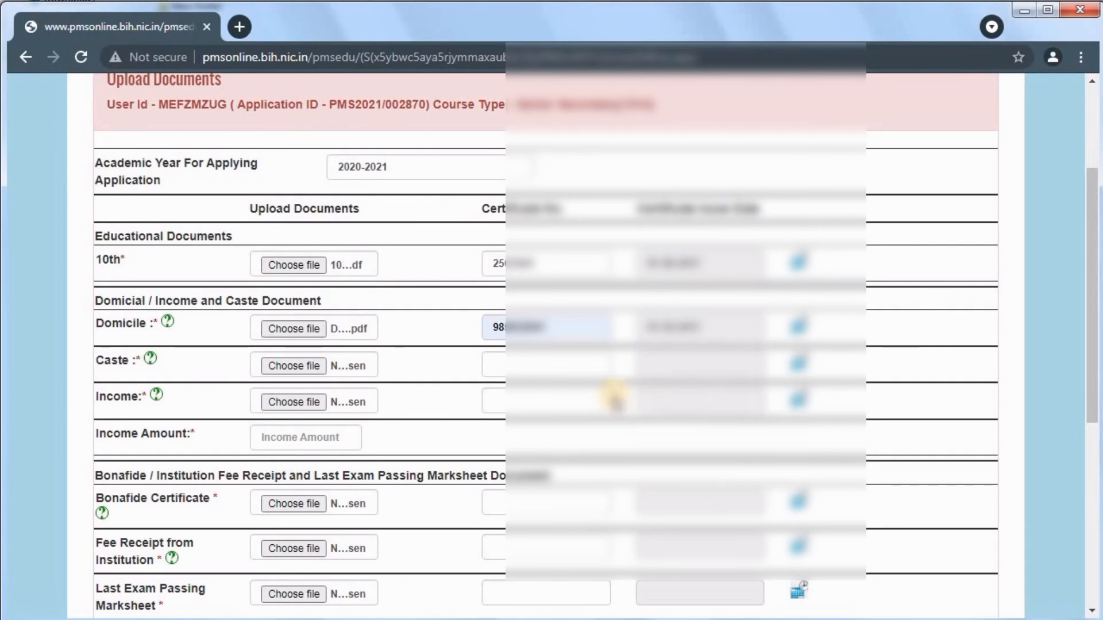
# - Attach the CASTE file for the caste document and fill in its certificate number and issue date
pyautogui.click(301, 364)
pyautogui.click(196, 199)
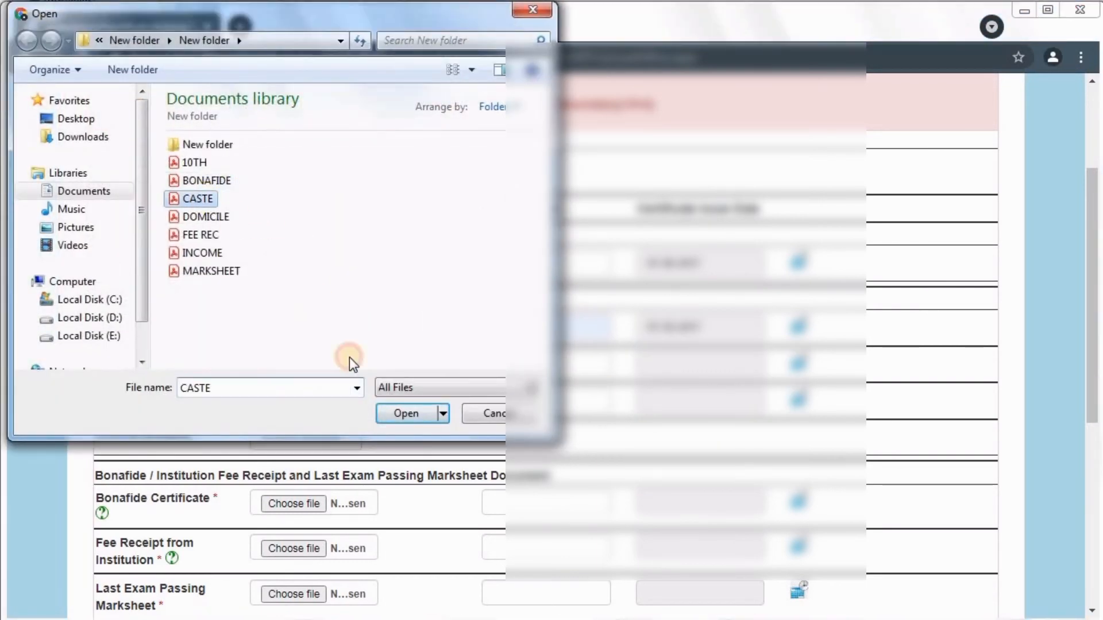
pyautogui.click(397, 414)
pyautogui.click(500, 362)
pyautogui.click(590, 395)
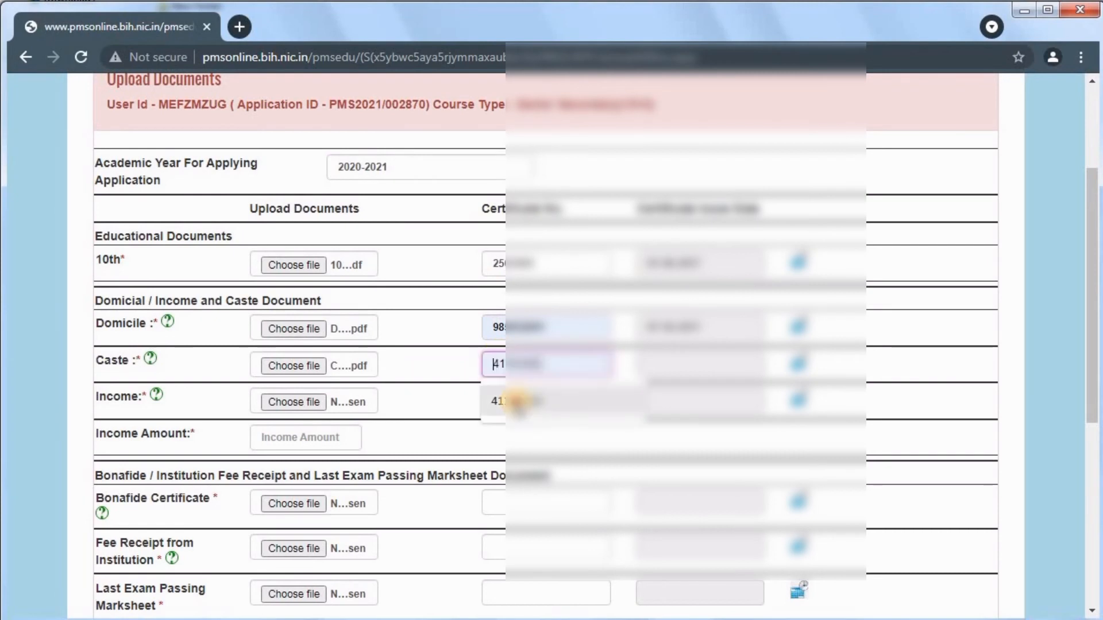
pyautogui.click(799, 364)
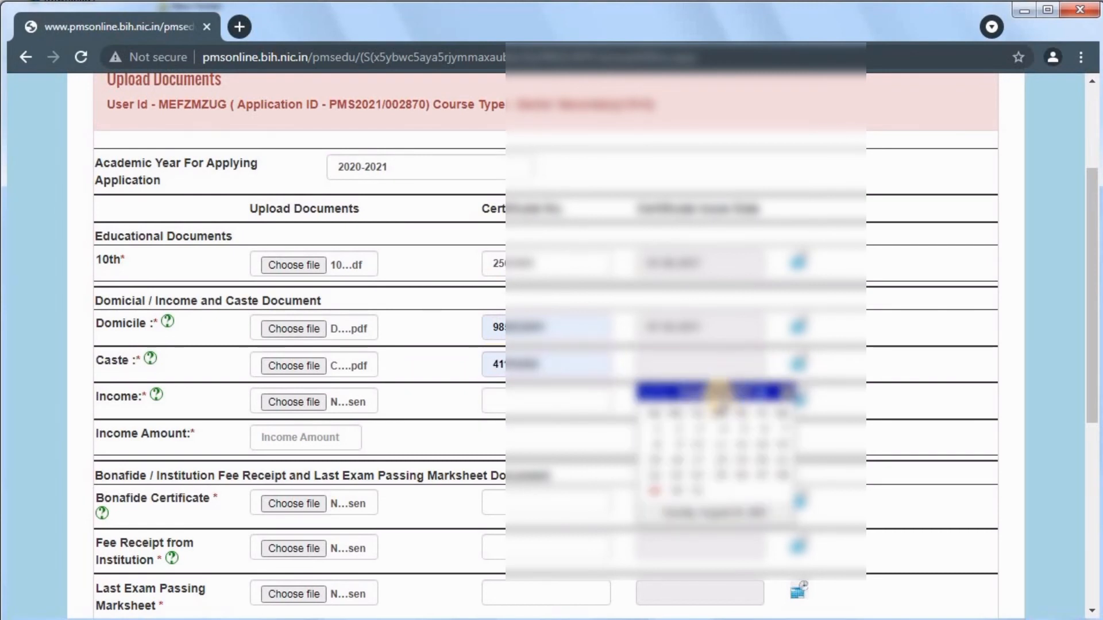
pyautogui.click(723, 427)
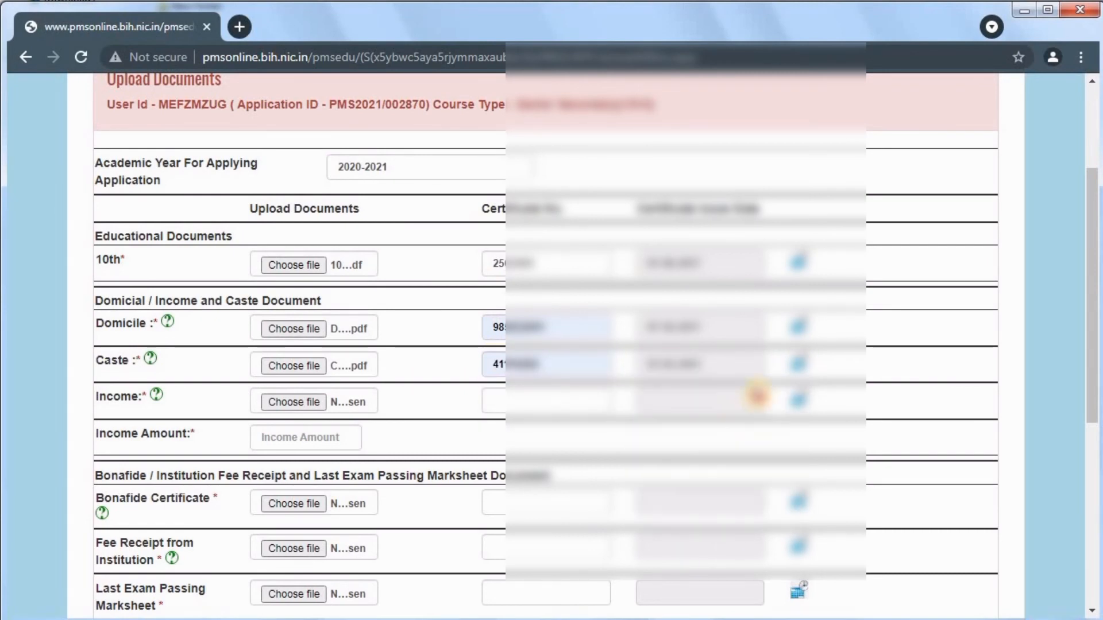
# - Attach the INCOME file for the income document and fill in its certificate number and issue date
pyautogui.click(310, 400)
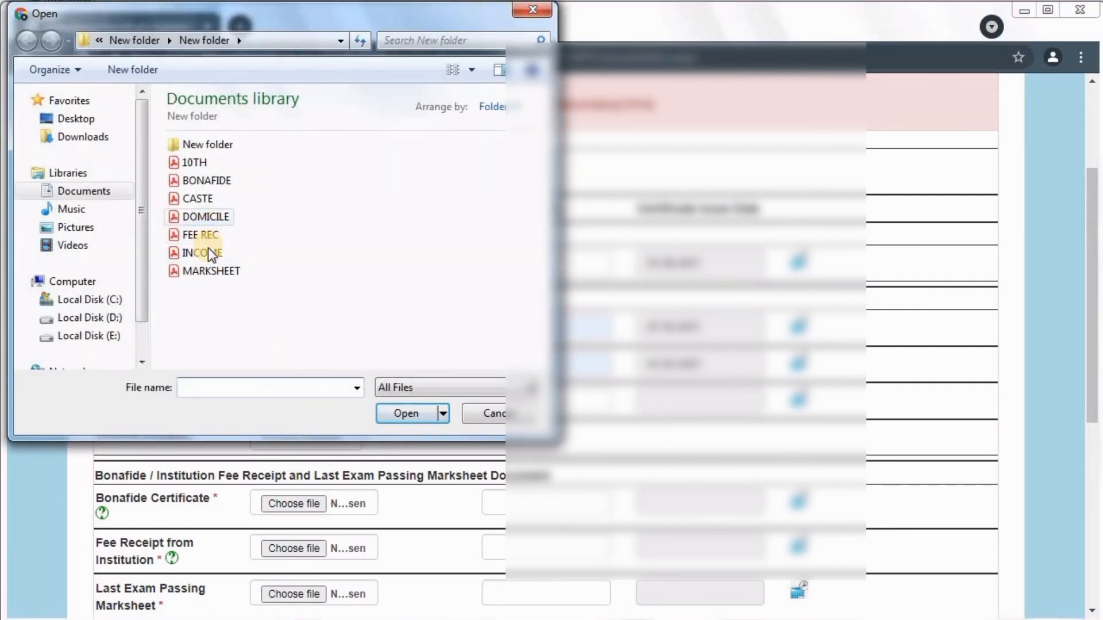
pyautogui.click(208, 253)
pyautogui.click(405, 413)
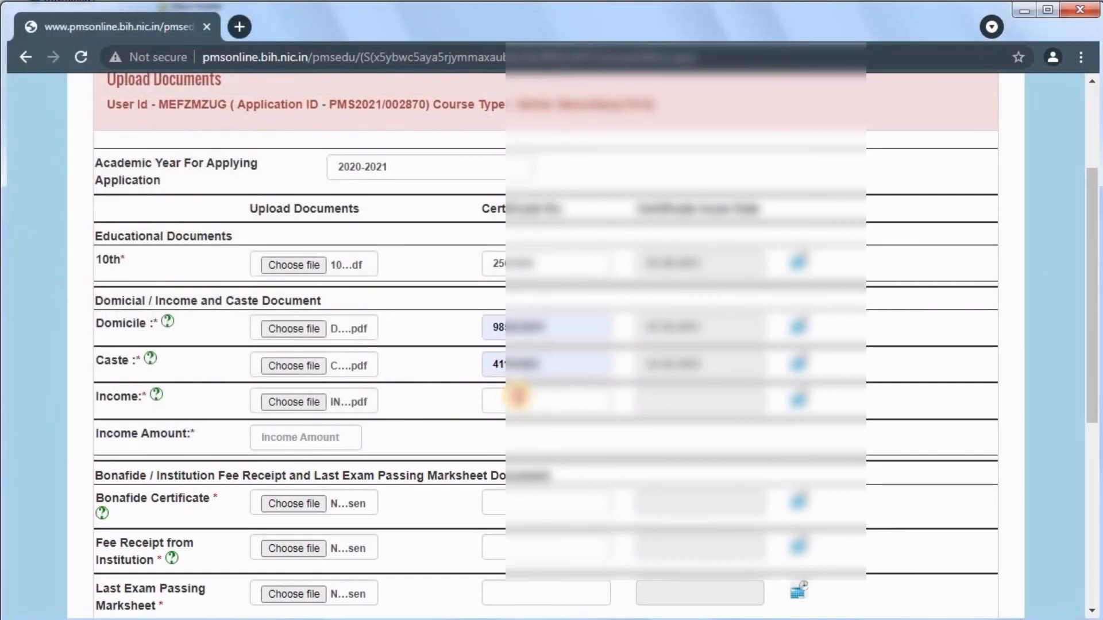
pyautogui.click(517, 396)
pyautogui.click(520, 431)
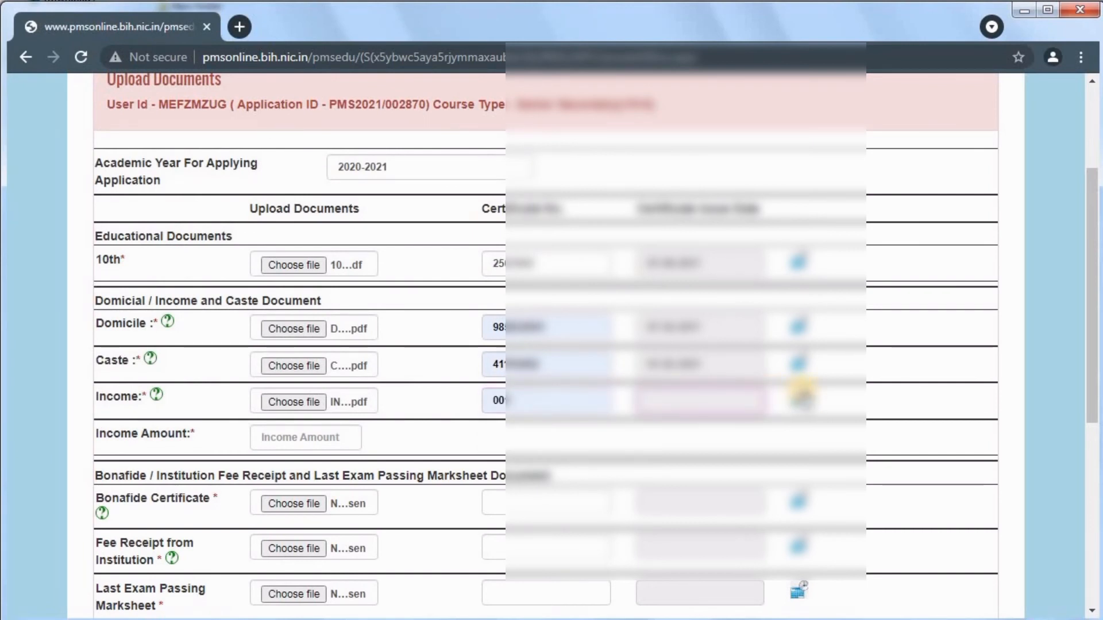
pyautogui.click(802, 390)
pyautogui.click(725, 499)
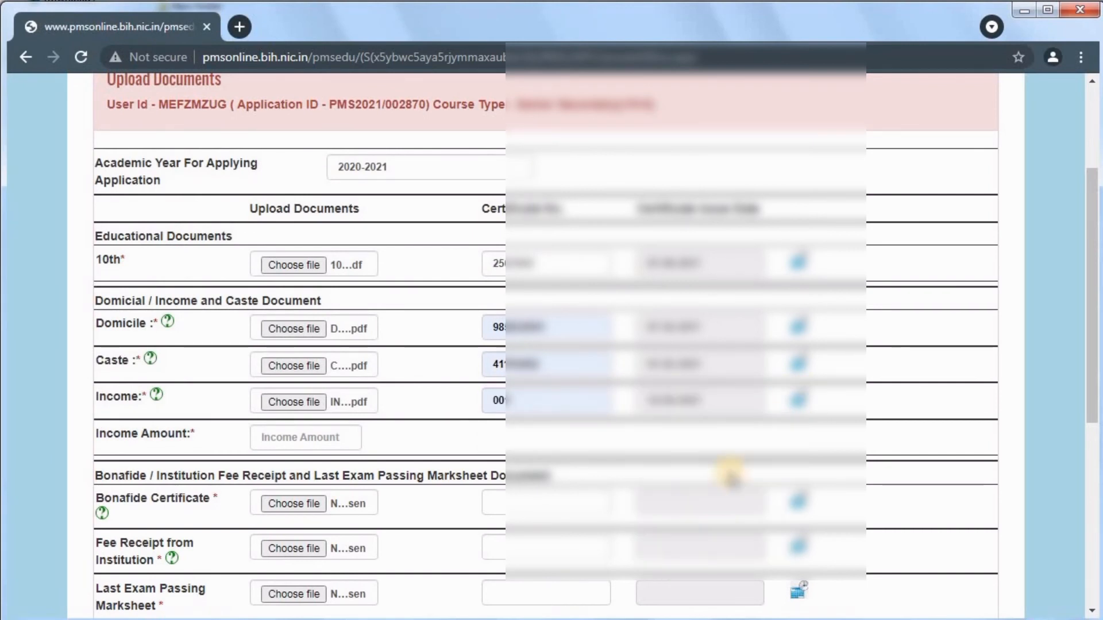
# - Set the income amount to 250000
pyautogui.scroll(-3, 620, 451)
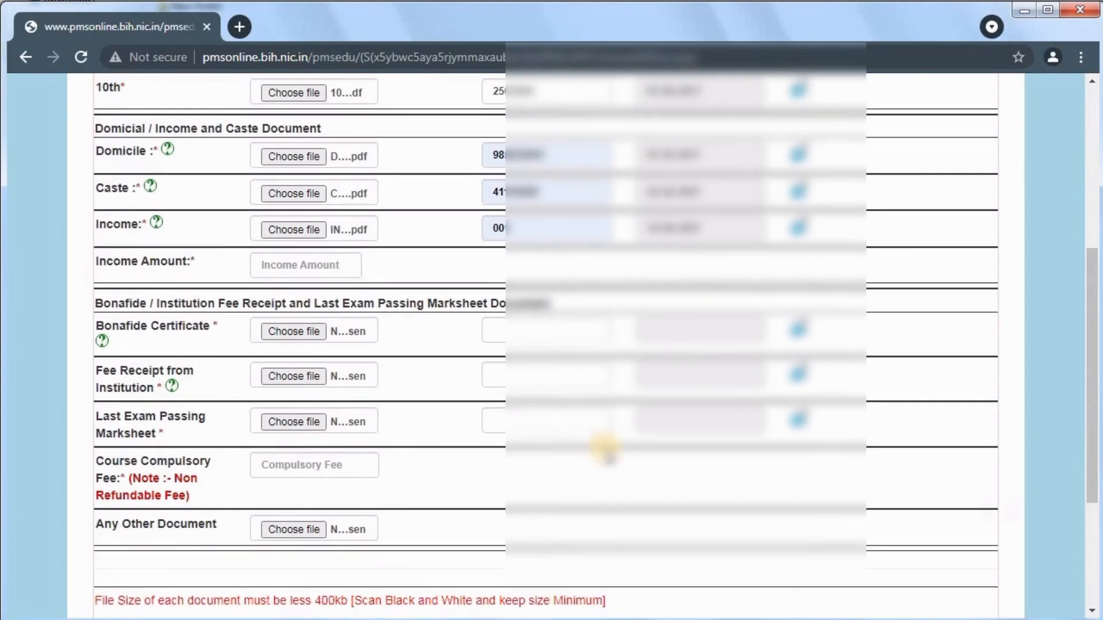
pyautogui.click(281, 258)
pyautogui.write('250000')
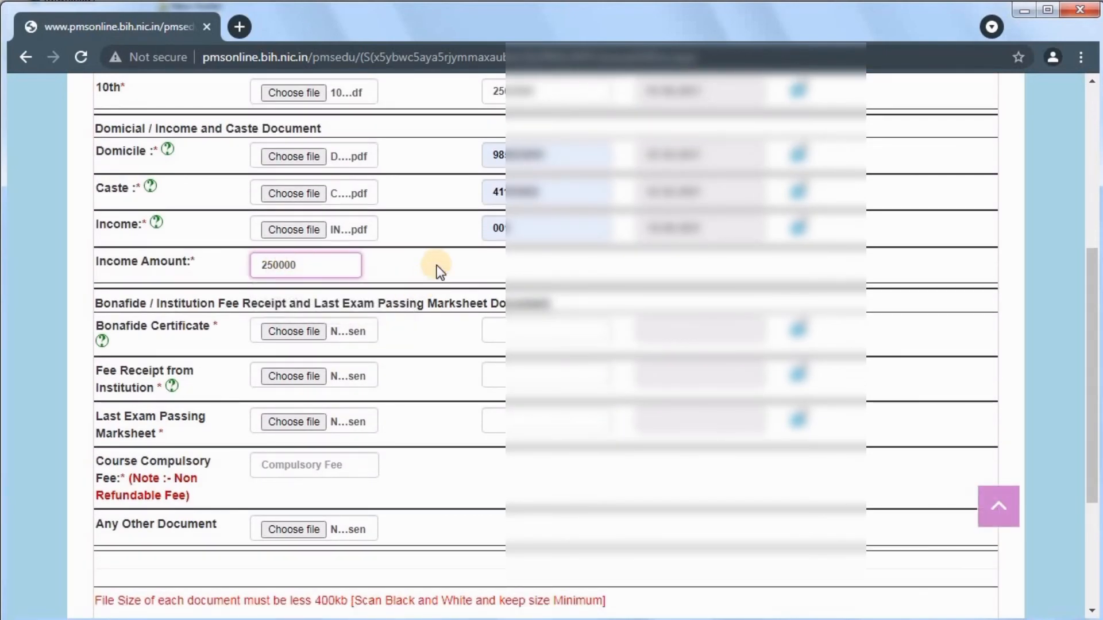
pyautogui.click(440, 270)
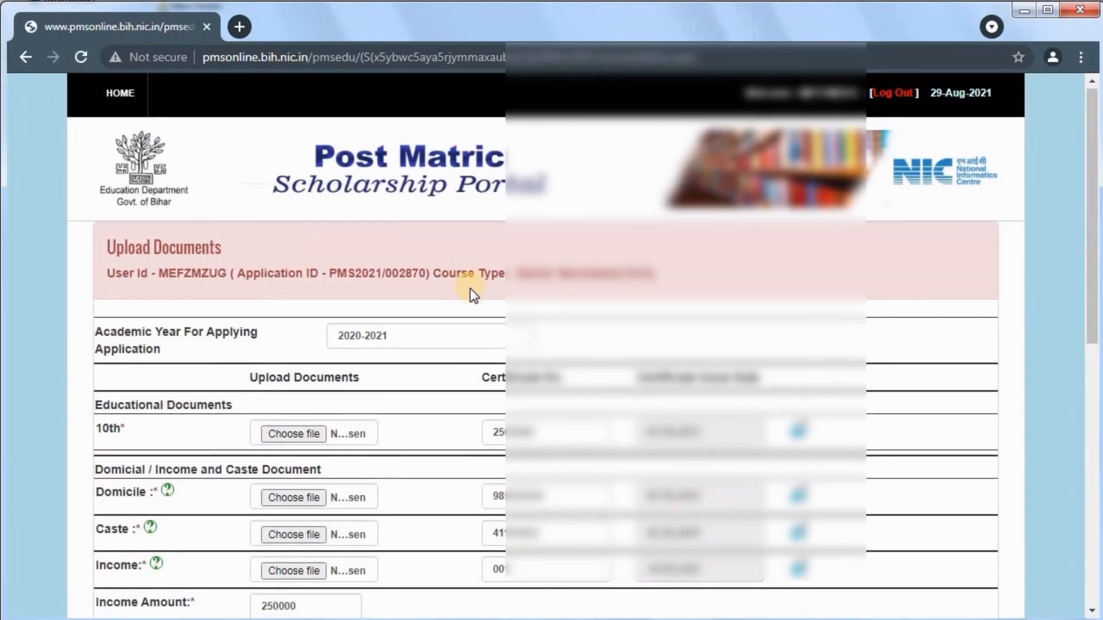
# - Attach the BONAFIDE file as the bonafide certificate and fill in its certificate number and issue date
pyautogui.scroll(-3, 470, 288)
pyautogui.scroll(-2, 470, 288)
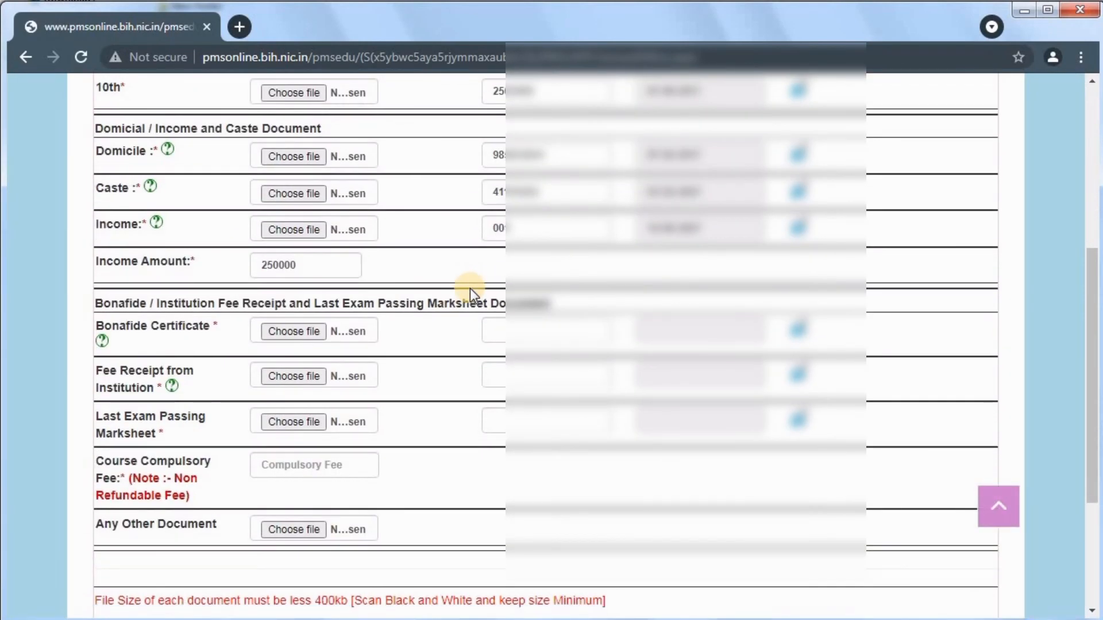
pyautogui.click(314, 329)
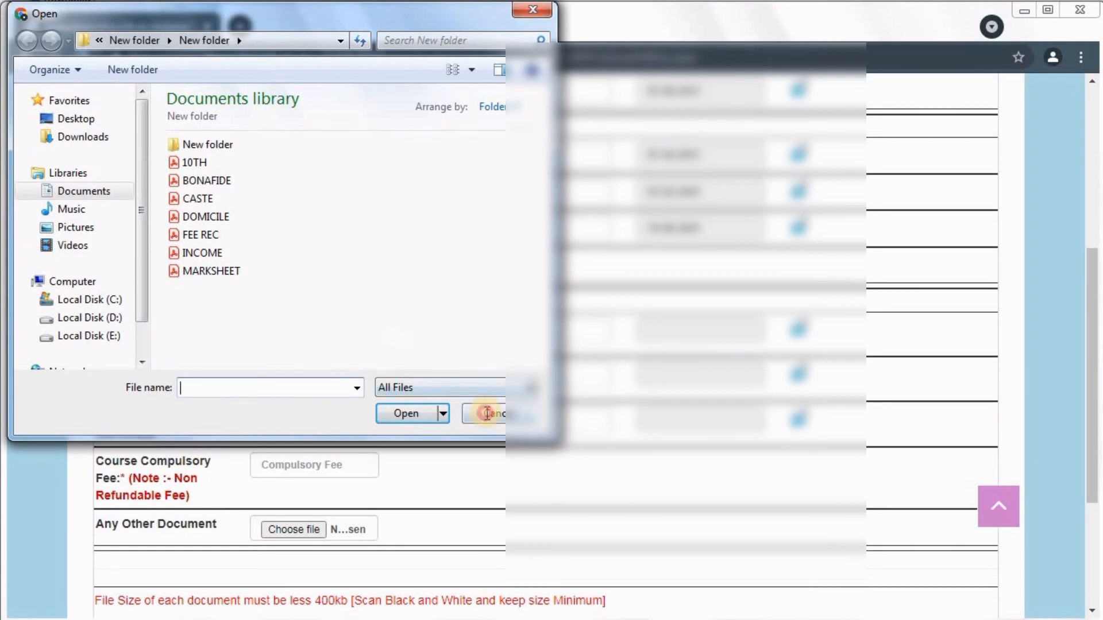
pyautogui.click(487, 414)
pyautogui.click(308, 332)
pyautogui.click(207, 180)
pyautogui.click(406, 413)
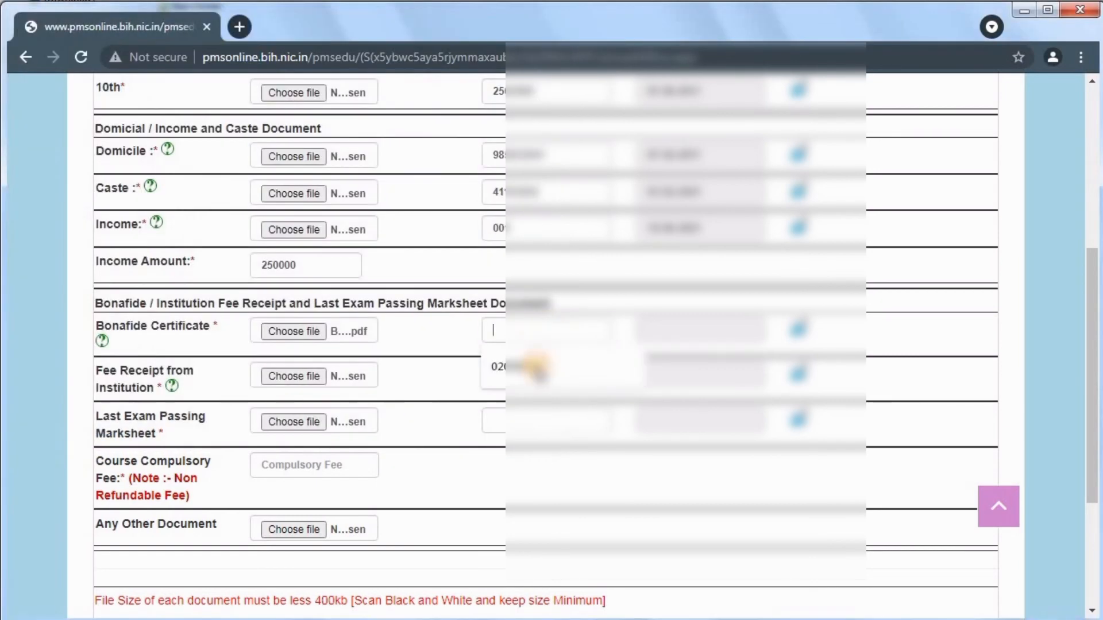
pyautogui.click(799, 331)
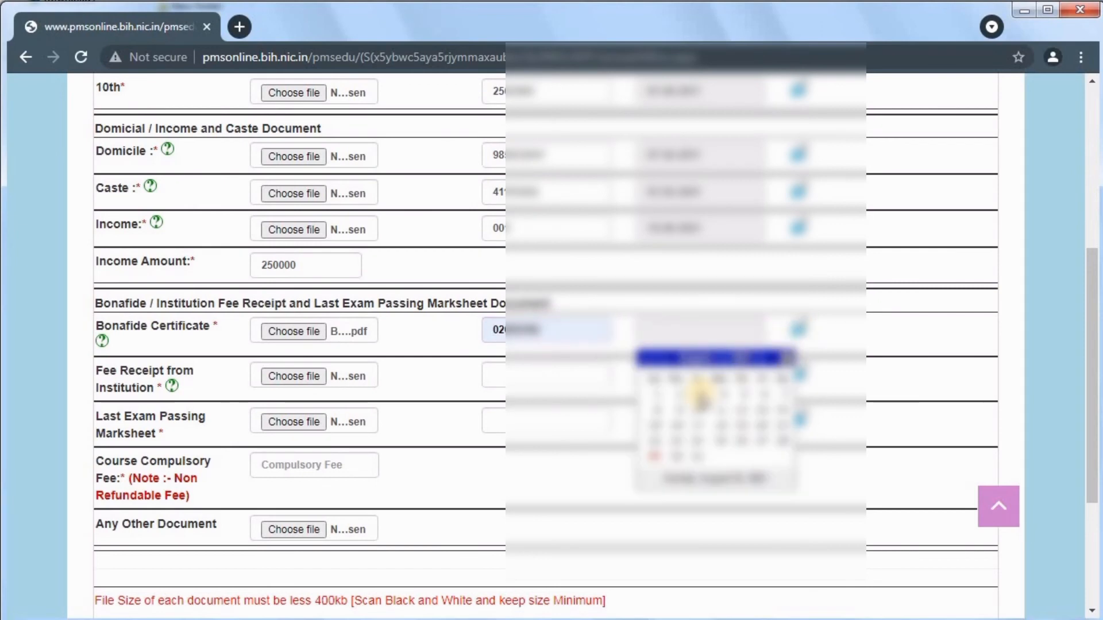
pyautogui.click(699, 407)
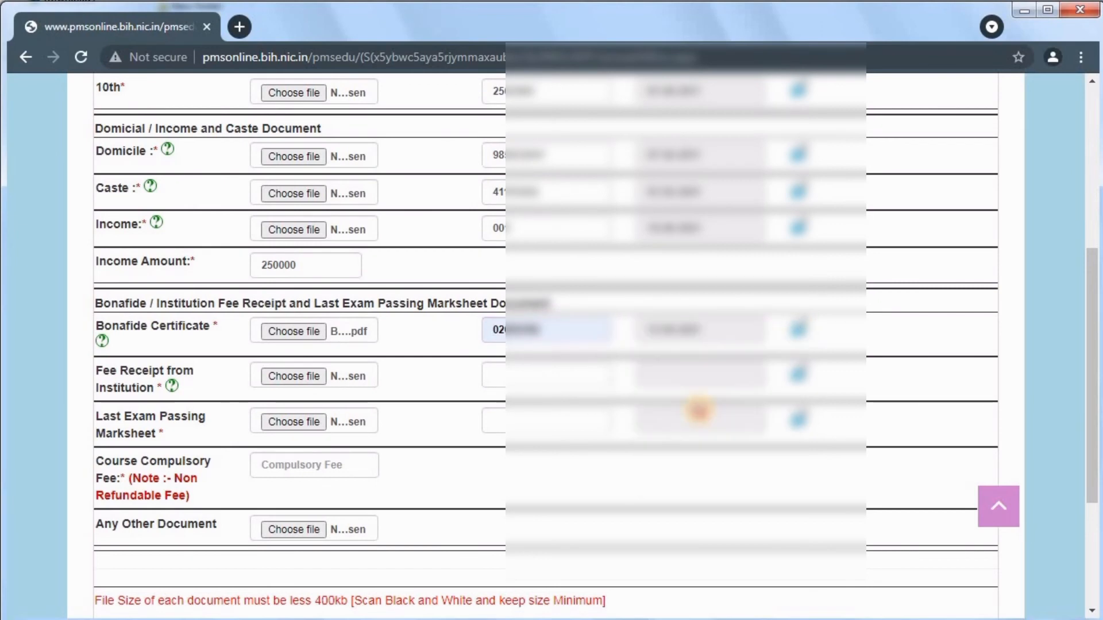
# - Attach the FEE REC file as the institution's fee receipt and fill in its receipt number and issue date
pyautogui.click(293, 376)
pyautogui.click(206, 236)
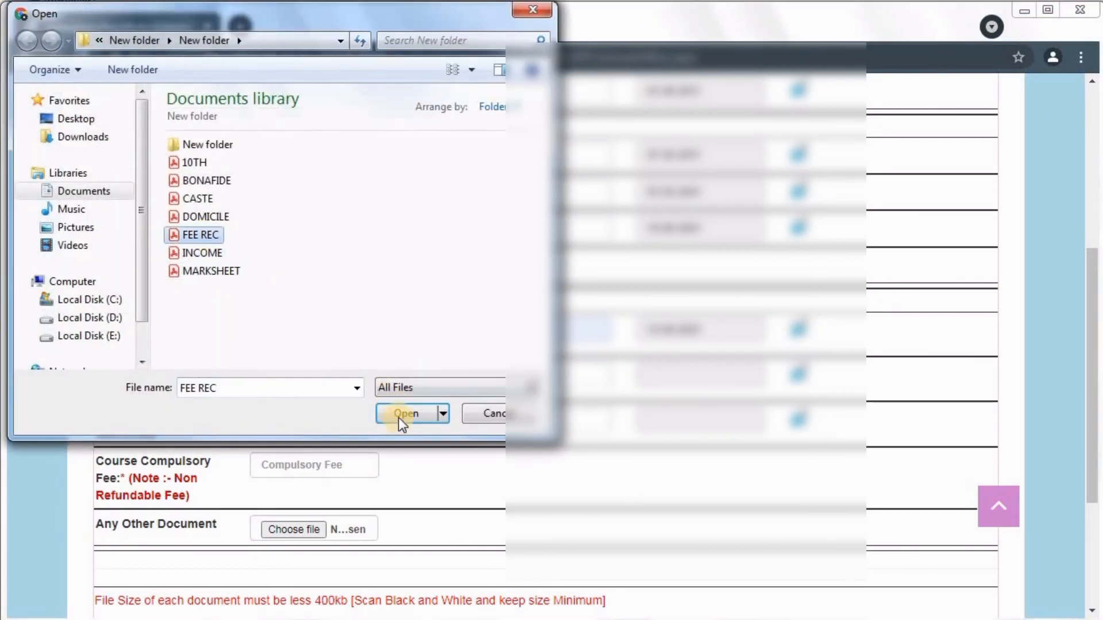
pyautogui.click(408, 414)
pyautogui.click(534, 378)
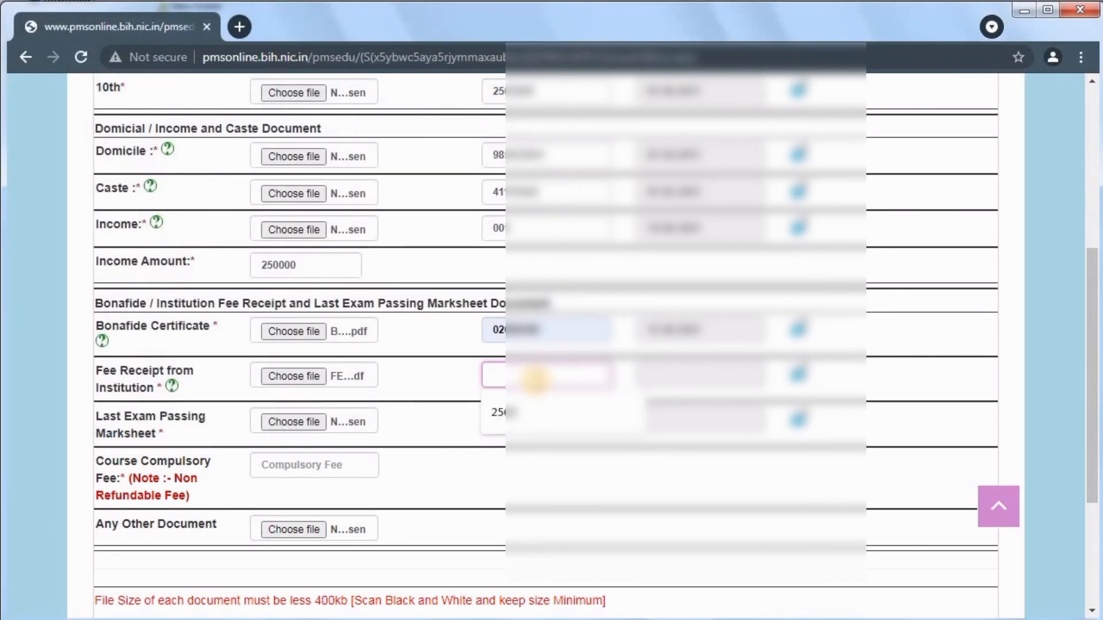
pyautogui.write('25')
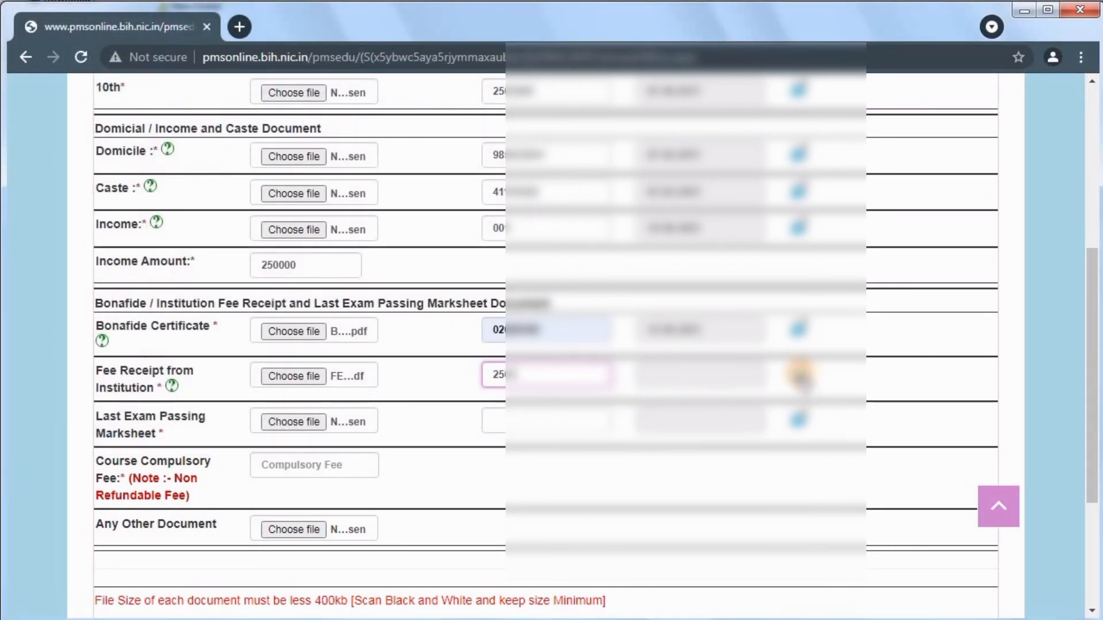
pyautogui.click(799, 375)
pyautogui.click(681, 485)
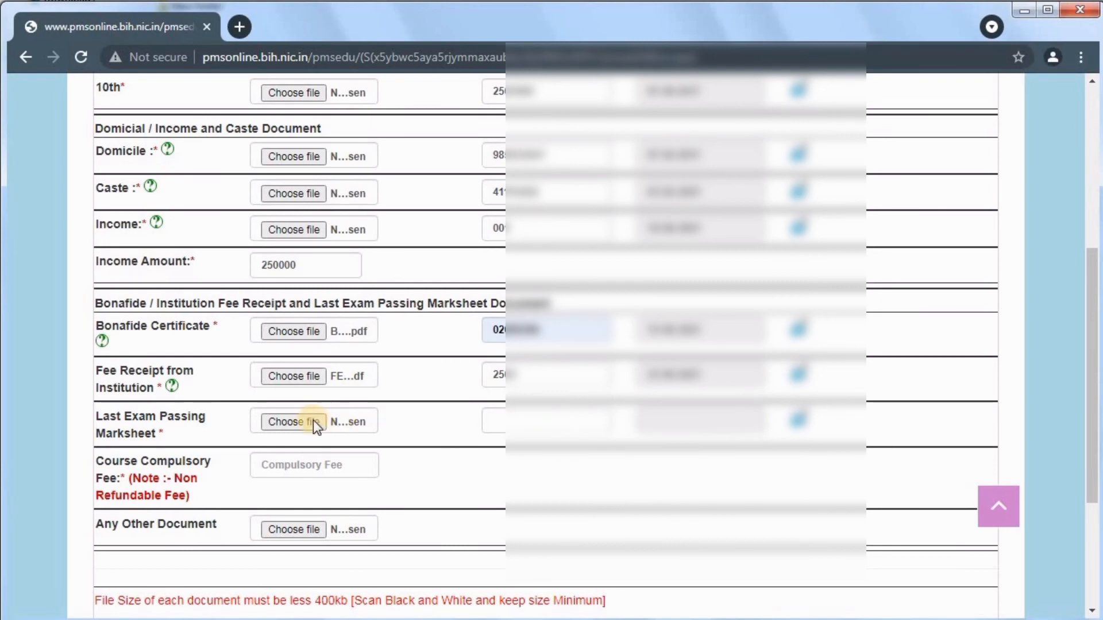
# - Attach the MARKSHEET file as the last exam passing marksheet and fill in its certificate number and issue date in 2020
pyautogui.click(294, 422)
pyautogui.click(234, 279)
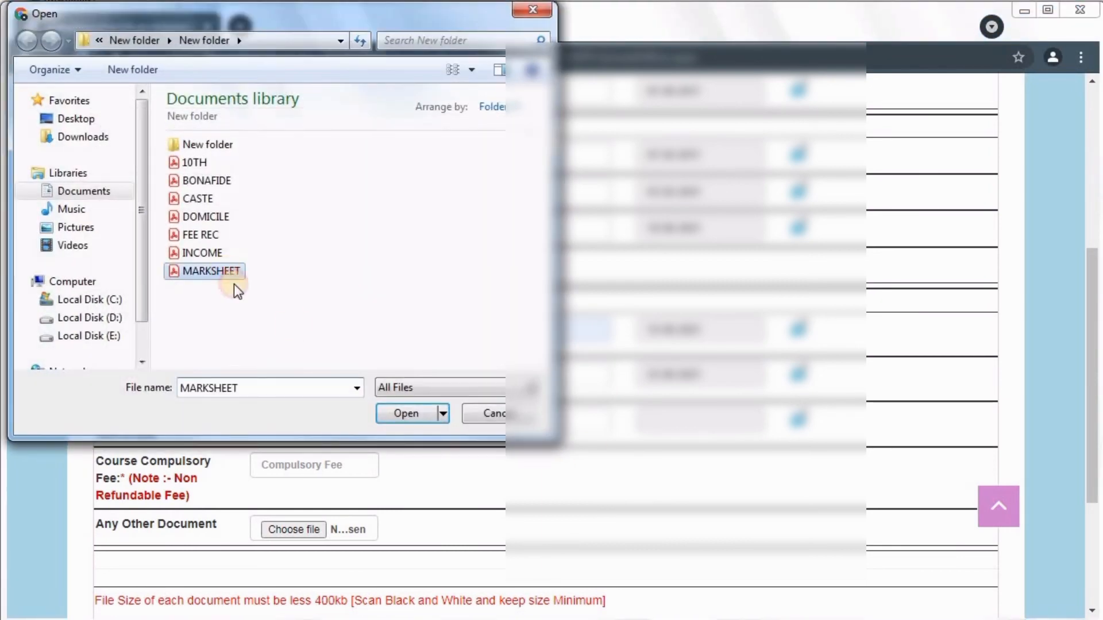
pyautogui.click(403, 413)
pyautogui.click(514, 420)
pyautogui.click(538, 459)
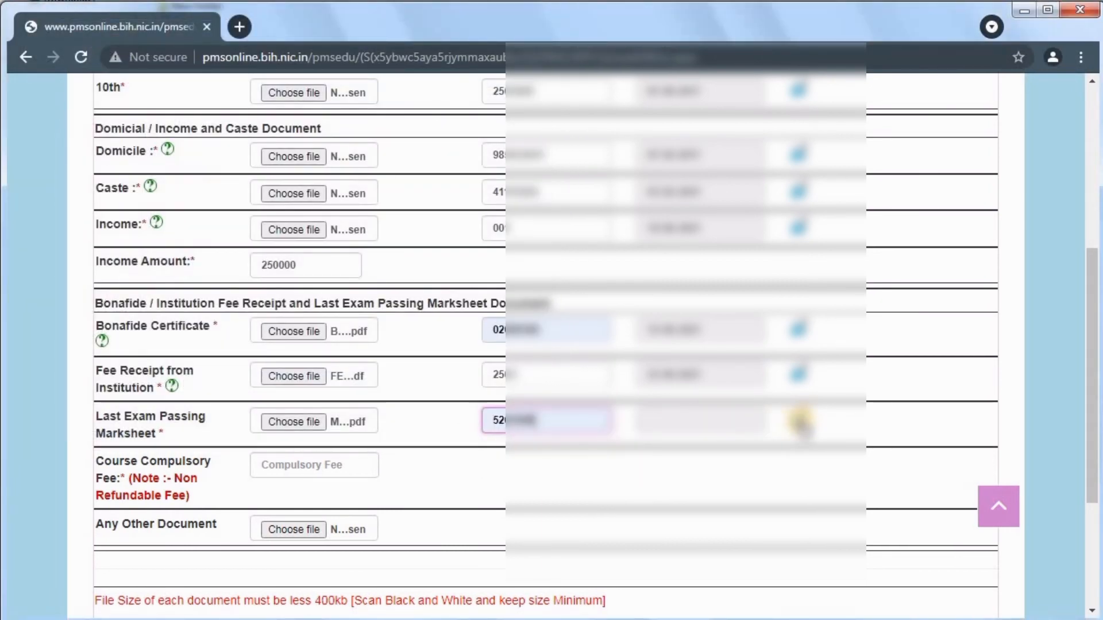
pyautogui.click(801, 421)
pyautogui.click(745, 449)
pyautogui.click(748, 481)
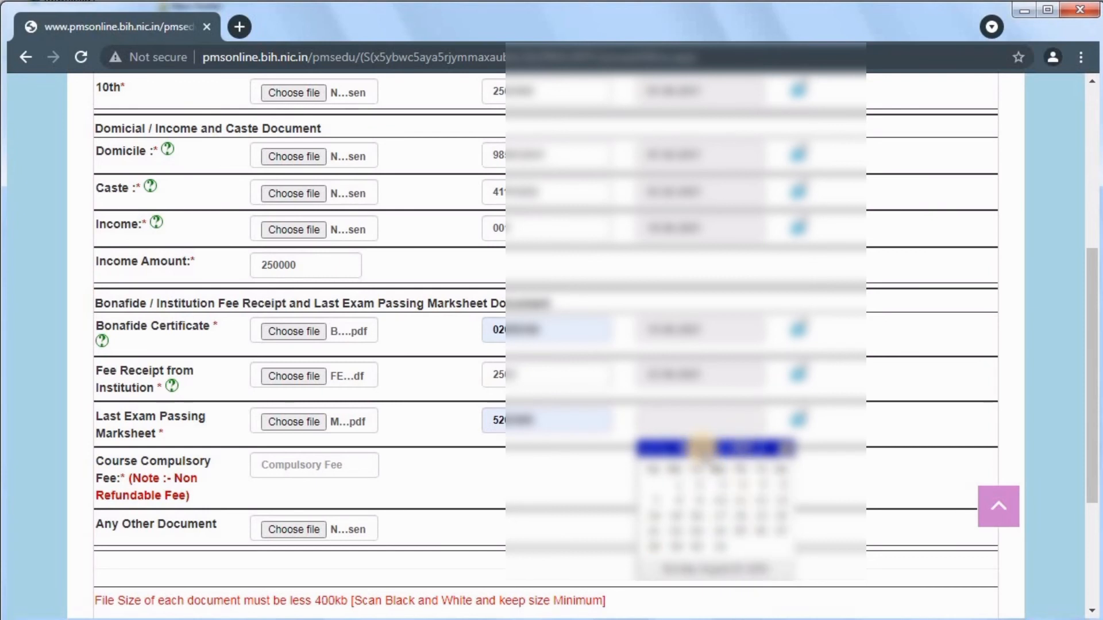
pyautogui.click(745, 448)
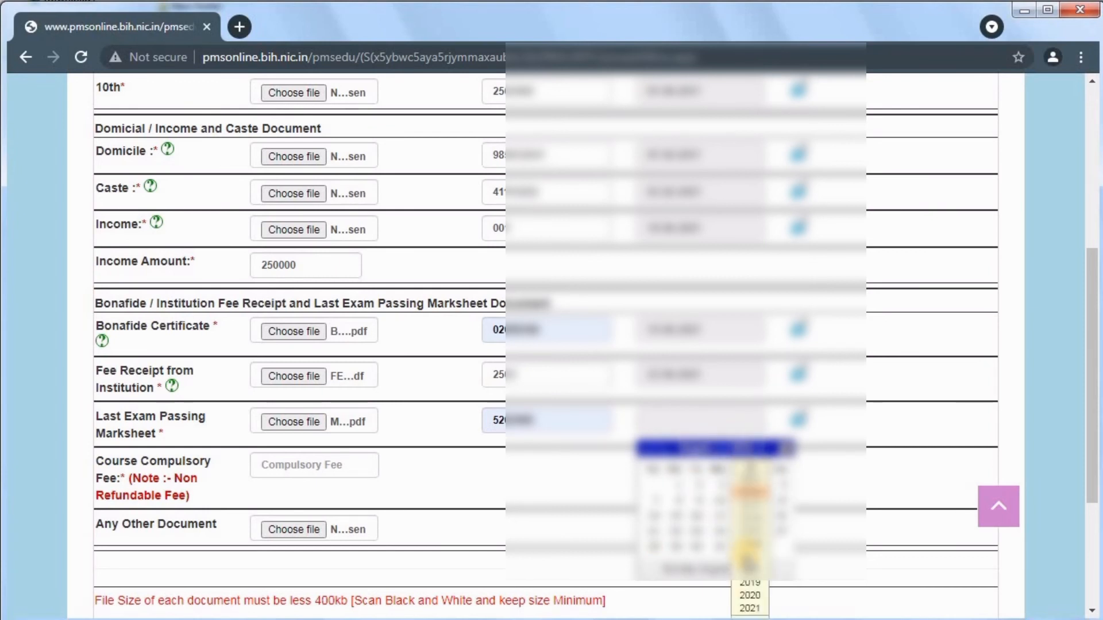
pyautogui.click(750, 597)
pyautogui.click(716, 482)
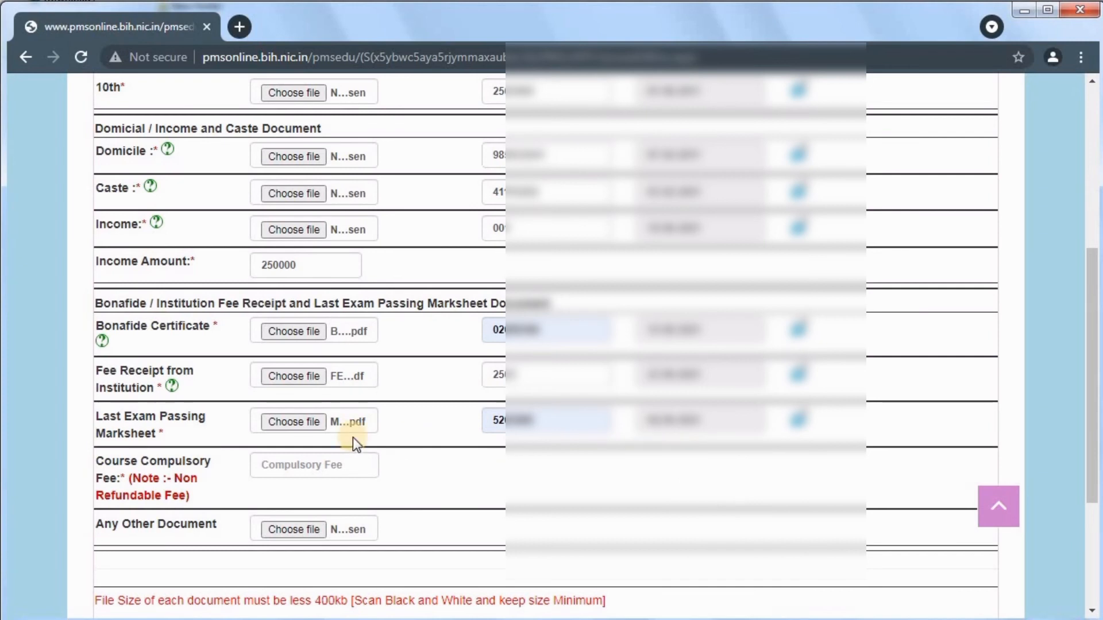
# - Set the non-refundable course compulsory fee to 1500
pyautogui.click(330, 464)
pyautogui.write('5')
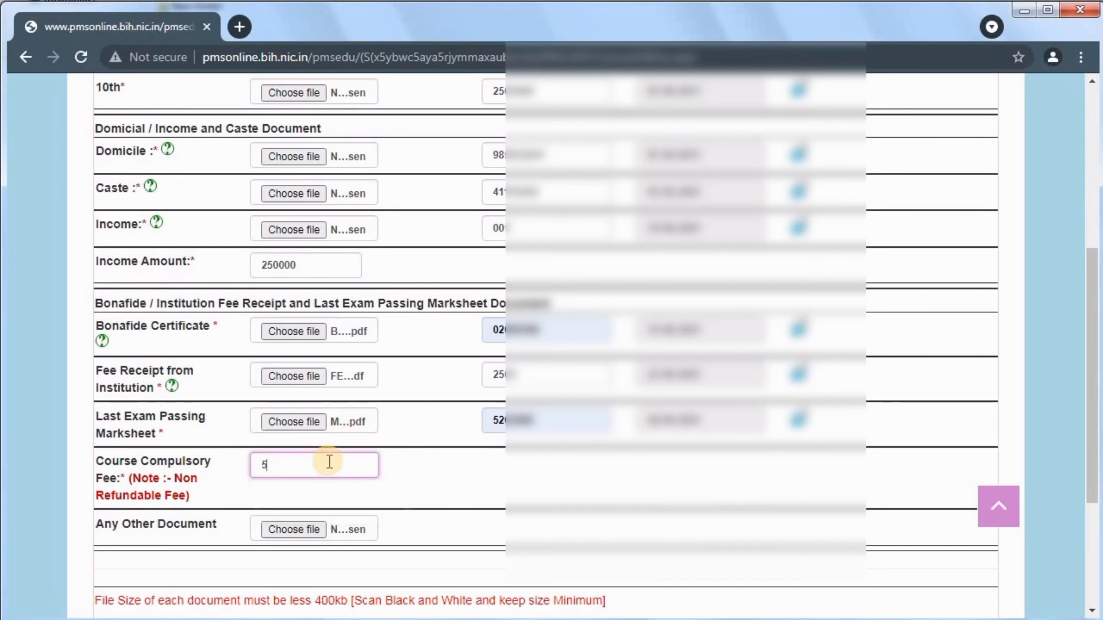
pyautogui.press('BackSpace')
pyautogui.write('1500')
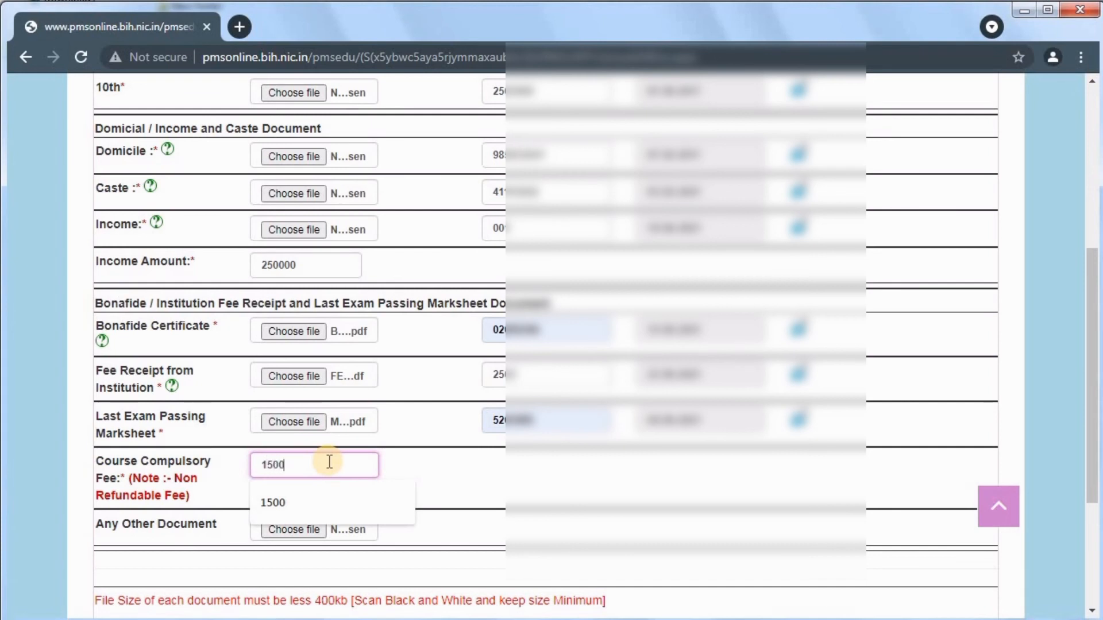
pyautogui.click(519, 475)
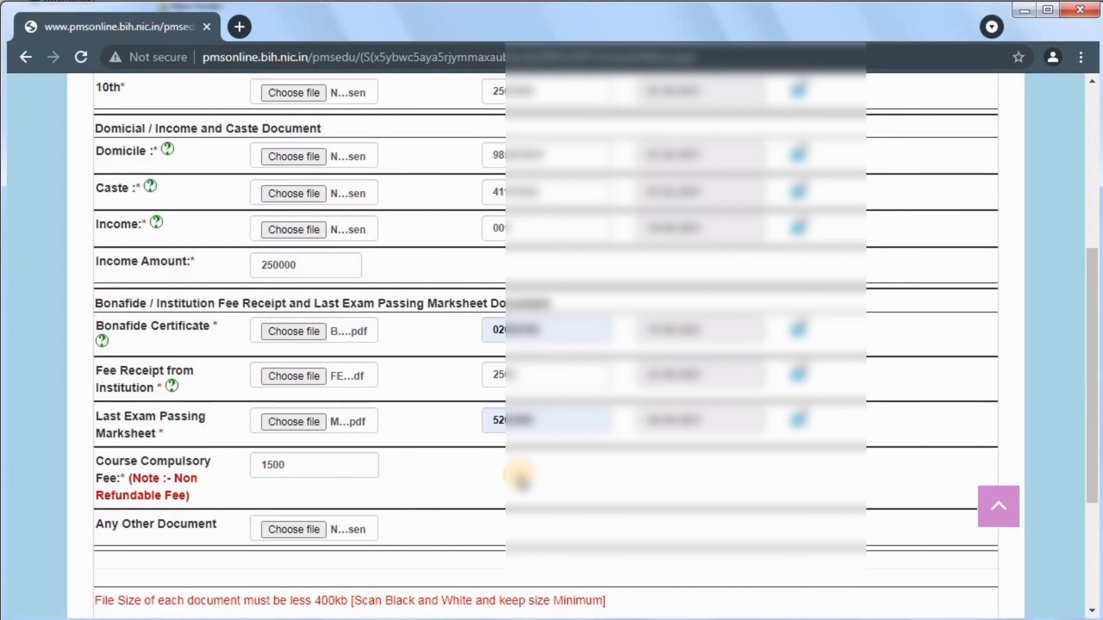
# - Submit the completed document upload form, acknowledge the upload and return to the applicant's home page
pyautogui.scroll(-3, 519, 476)
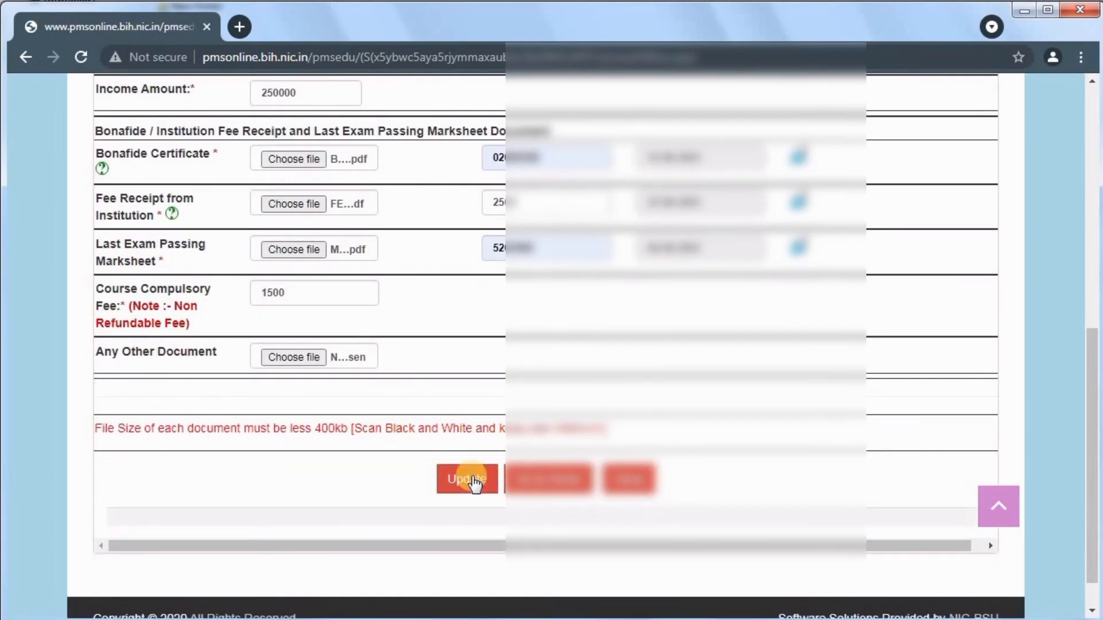
pyautogui.scroll(-1, 477, 443)
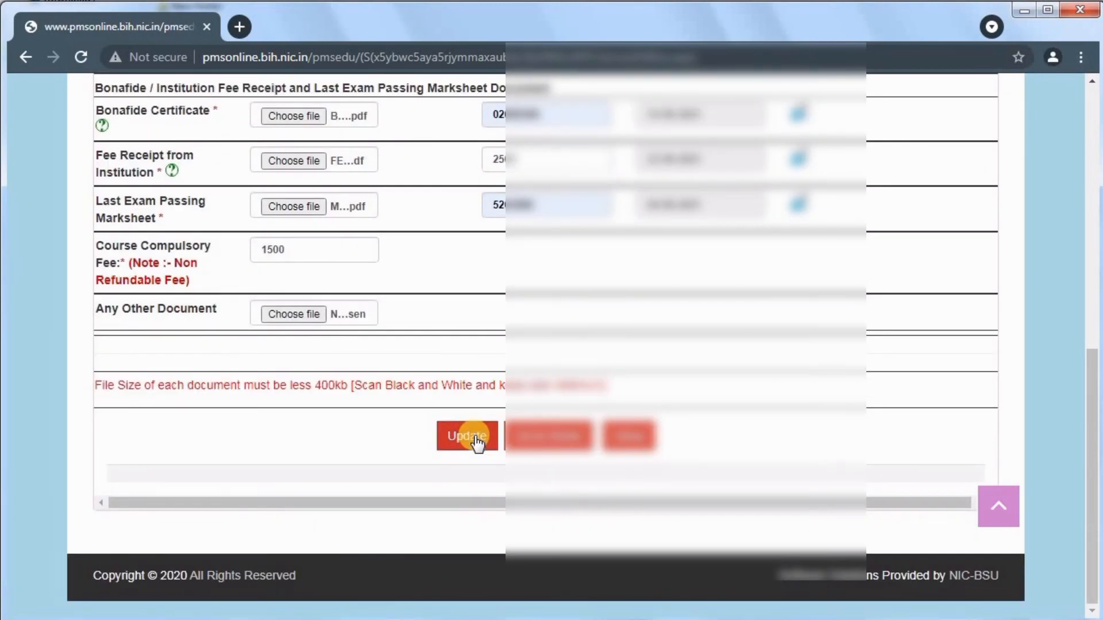
pyautogui.click(477, 443)
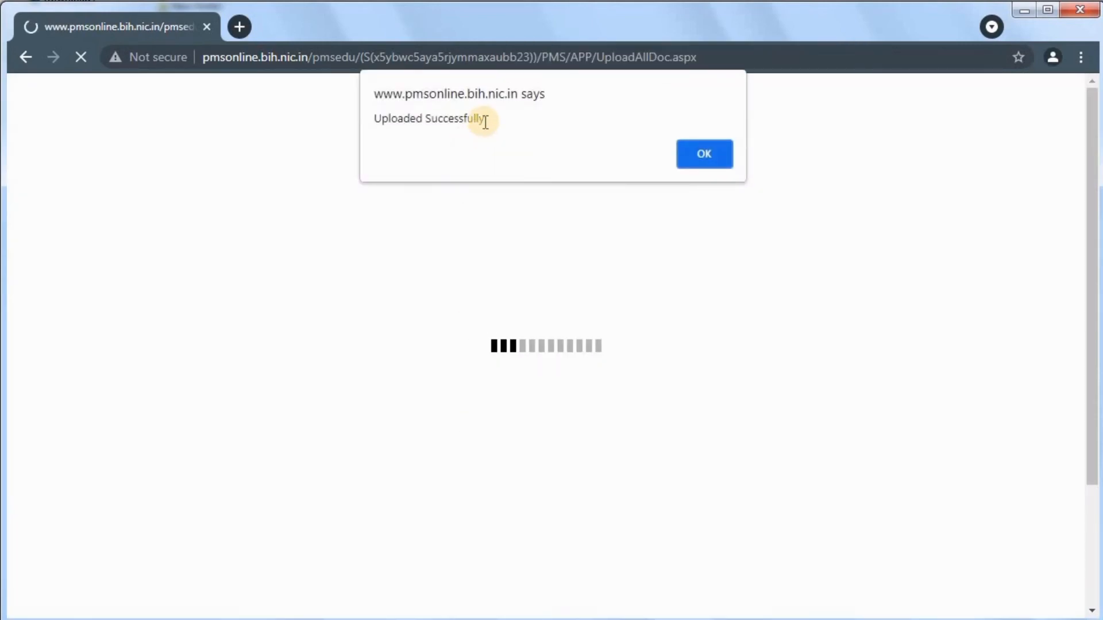
pyautogui.moveTo(482, 118); pyautogui.dragTo(361, 120)
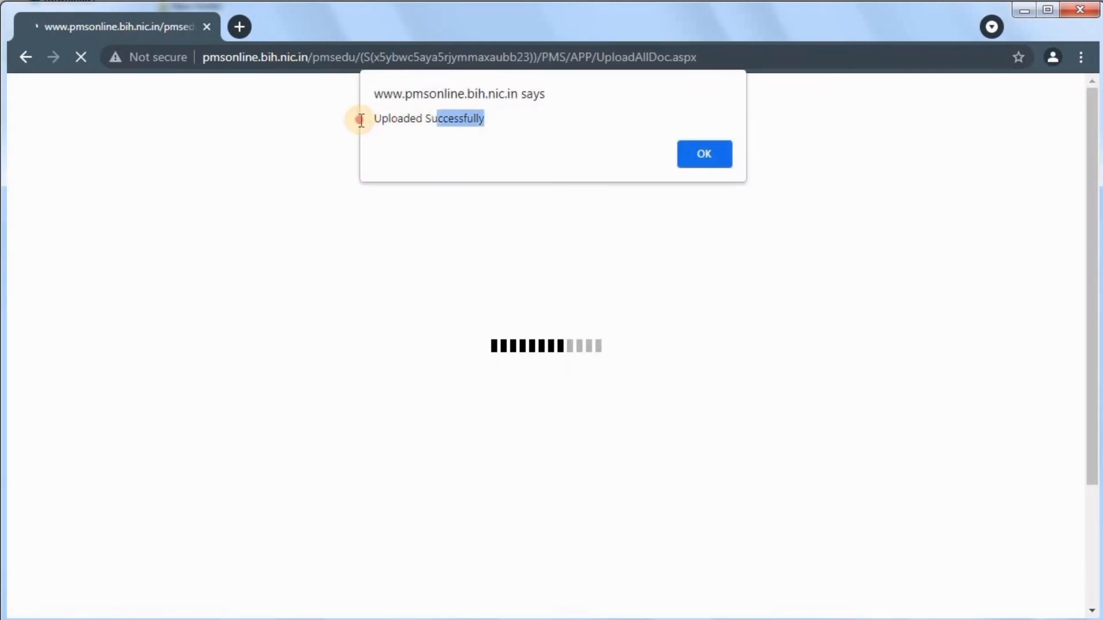
pyautogui.click(704, 154)
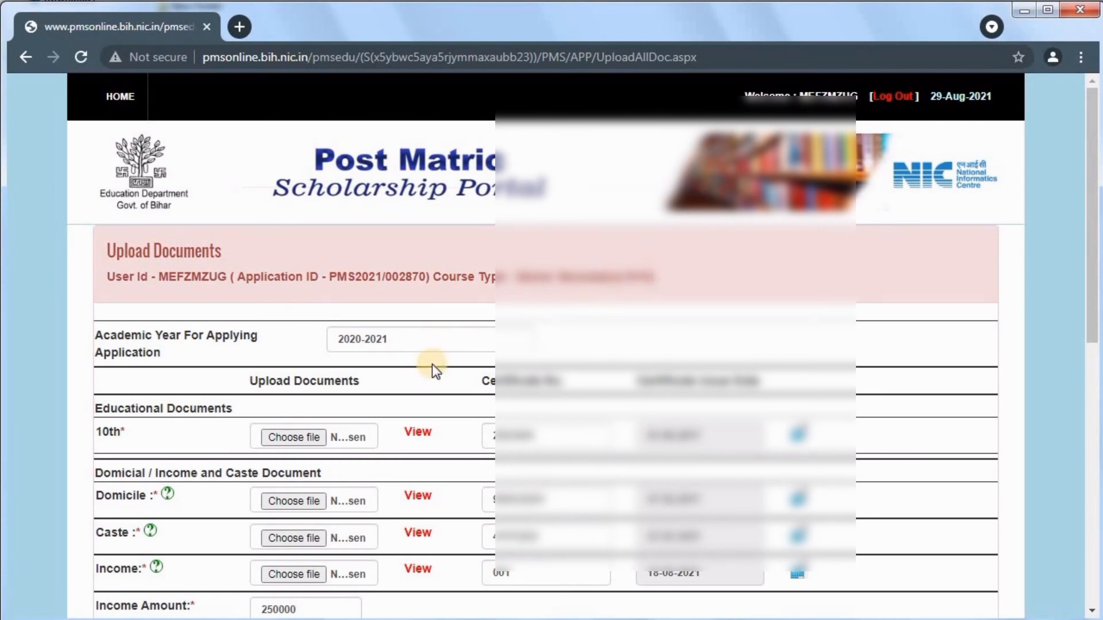
pyautogui.scroll(-10, 418, 436)
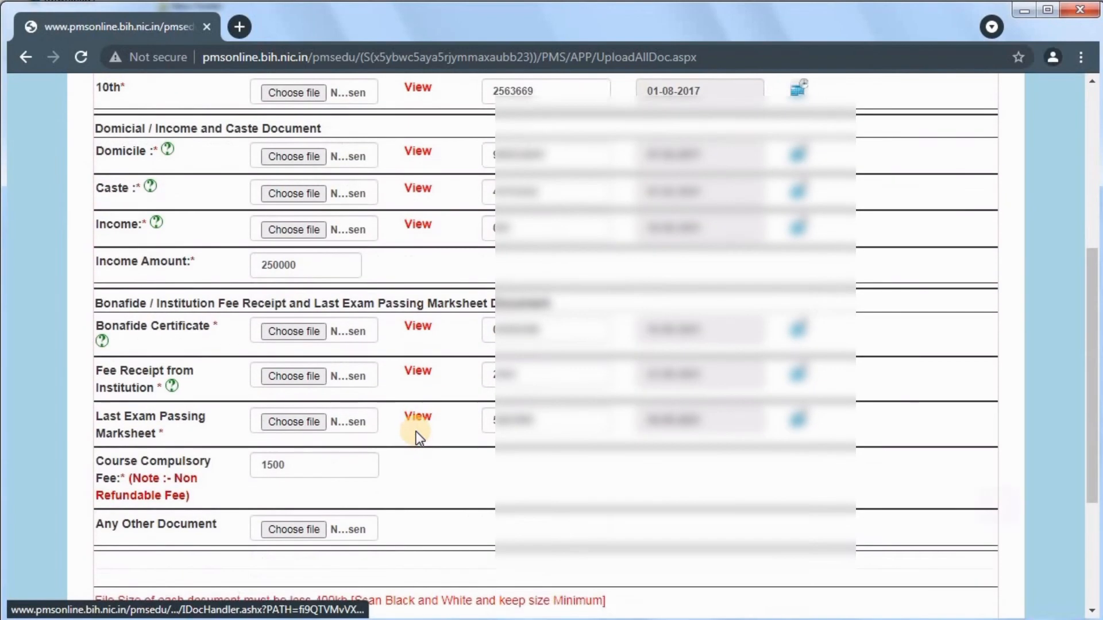
pyautogui.click(558, 438)
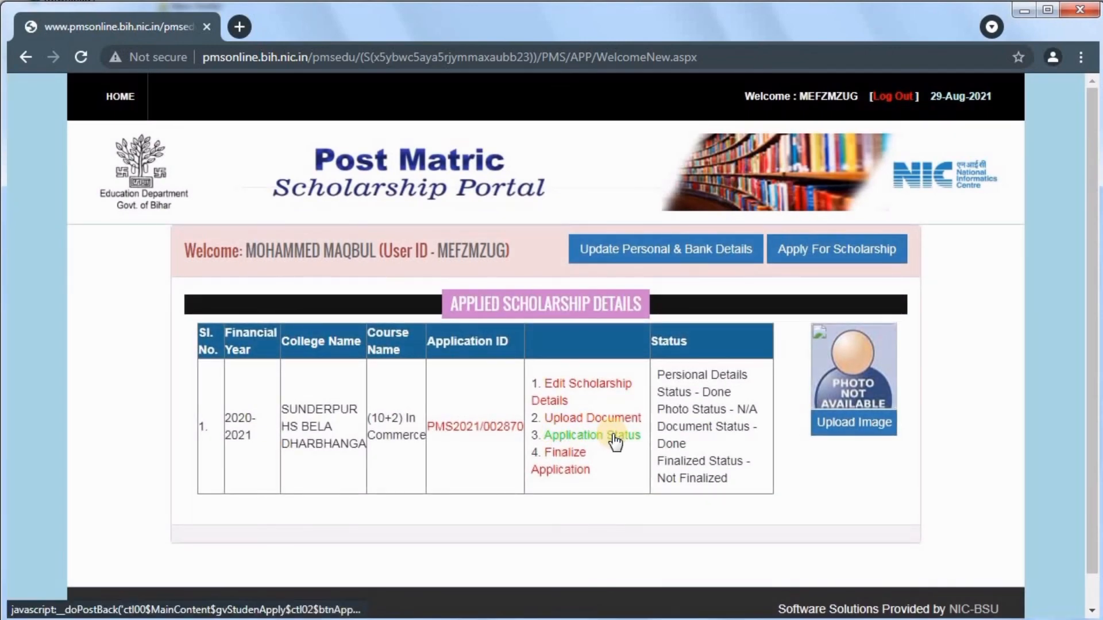
# - Review the application status page, including the applicant details and uploaded documents section, and return to the home page
pyautogui.click(612, 436)
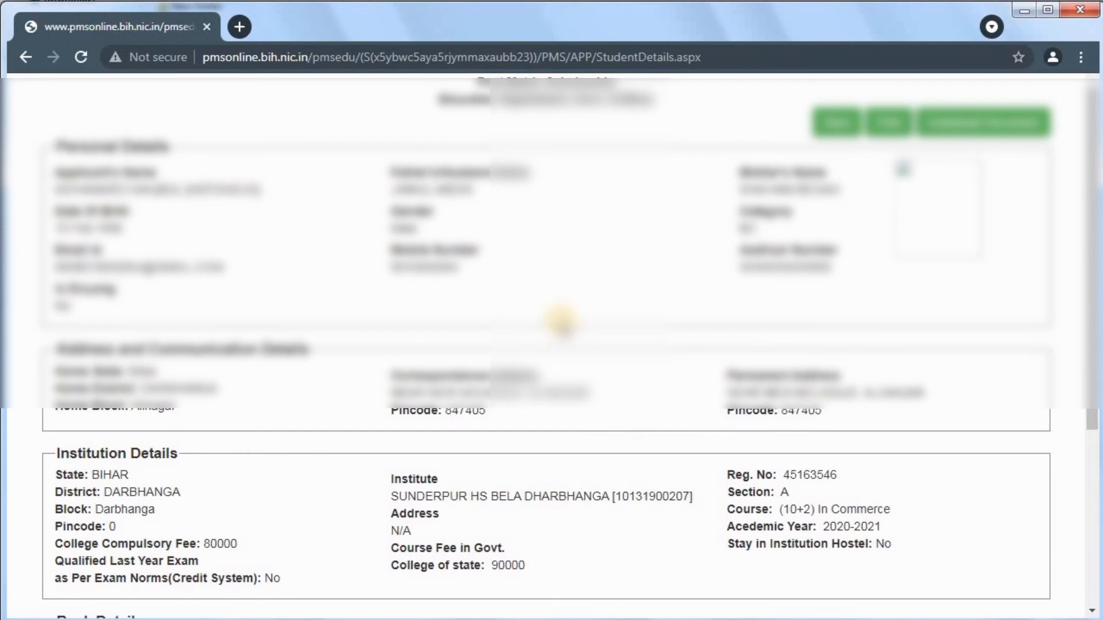
pyautogui.scroll(-5, 560, 322)
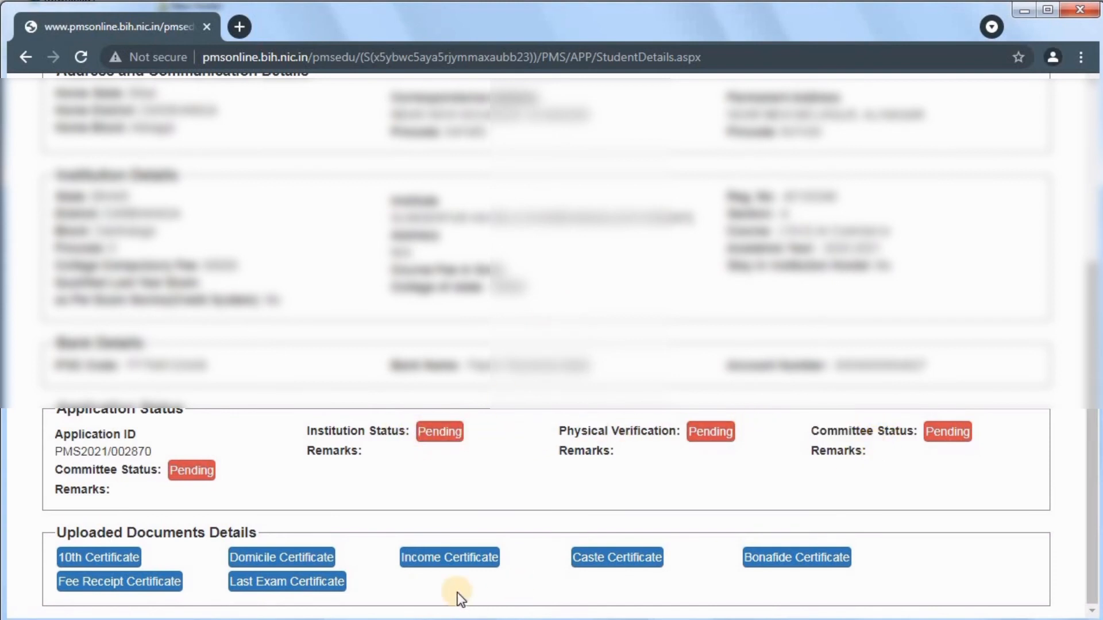
pyautogui.click(450, 558)
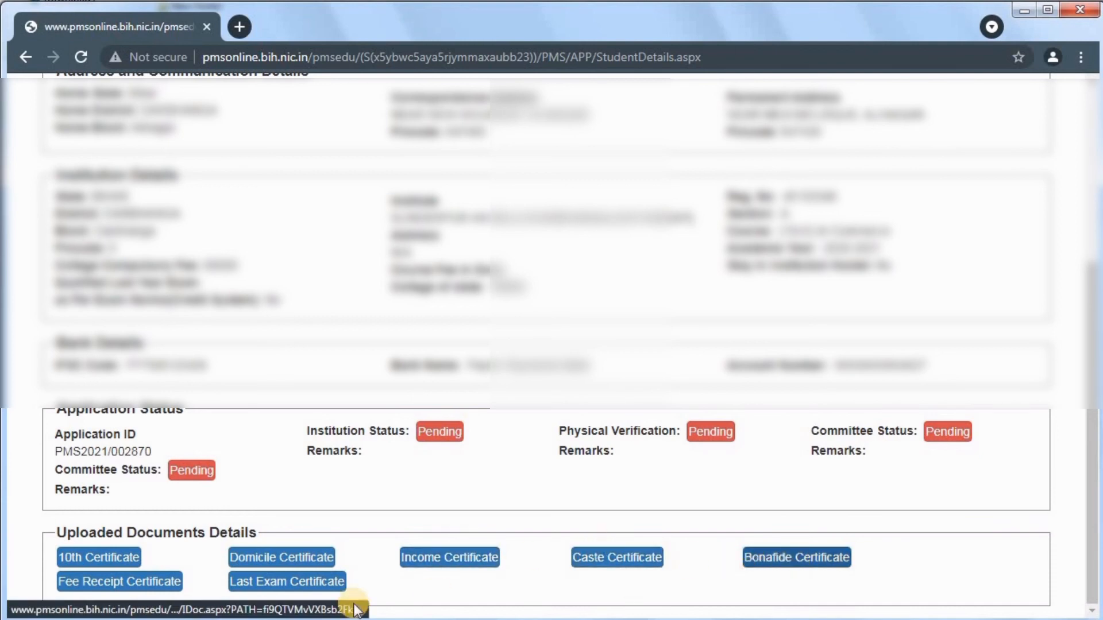
pyautogui.scroll(5, 533, 502)
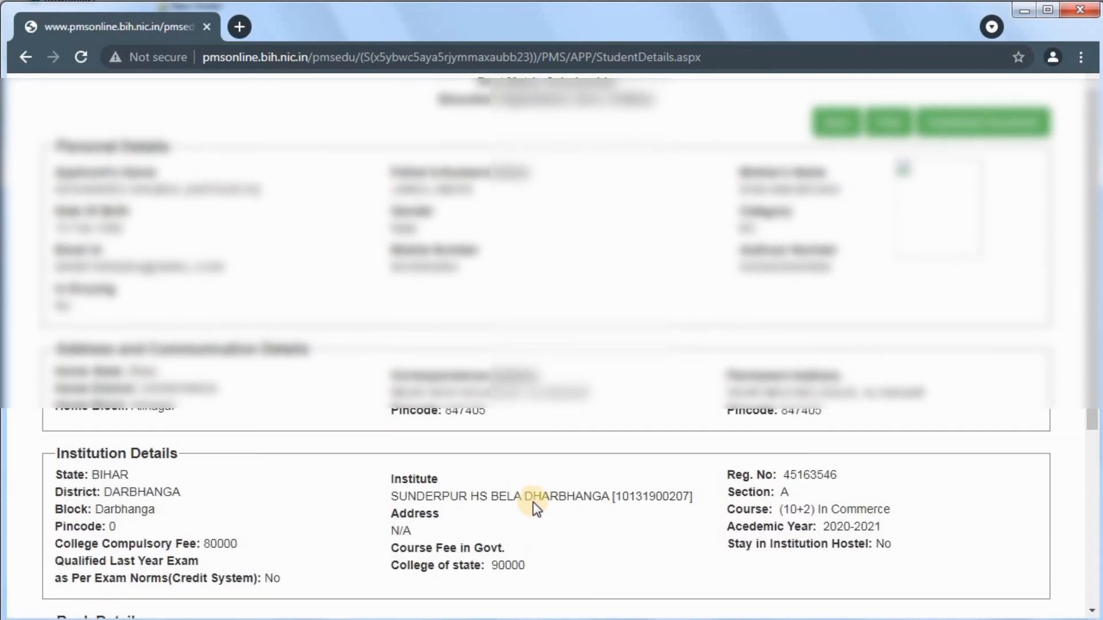
pyautogui.click(834, 123)
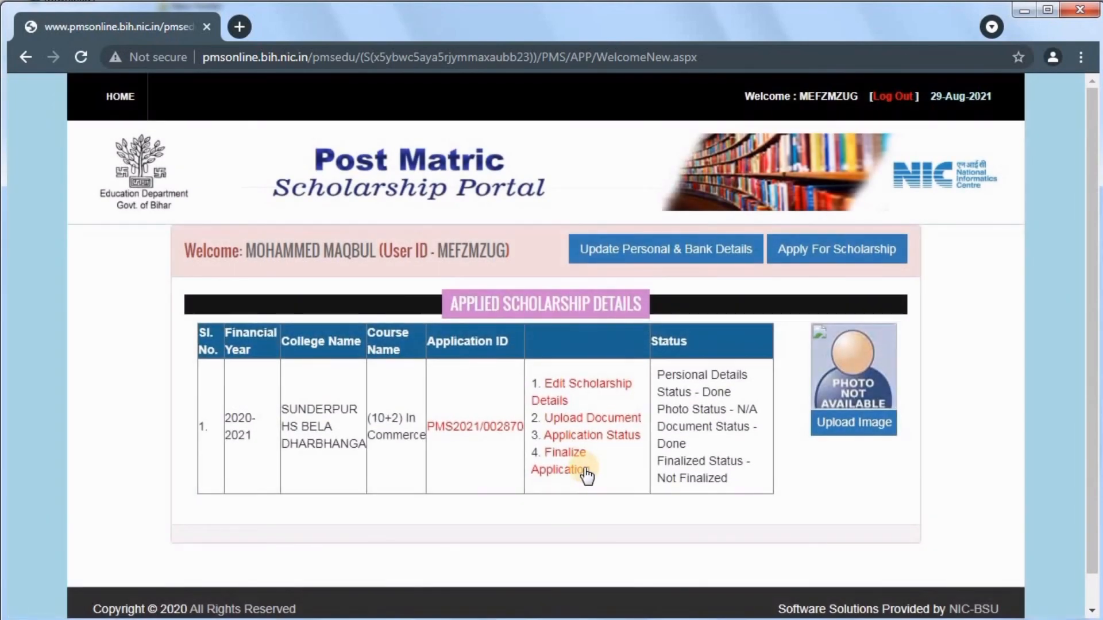
# - Try to finalize the application and open the applicant photo upload page
pyautogui.click(580, 474)
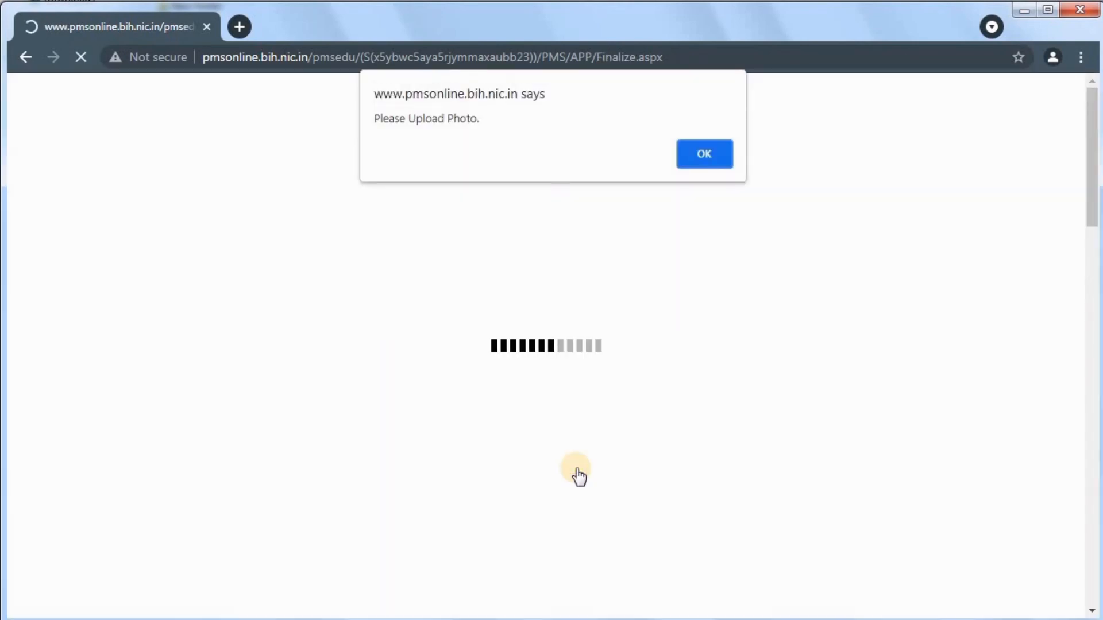
pyautogui.click(699, 154)
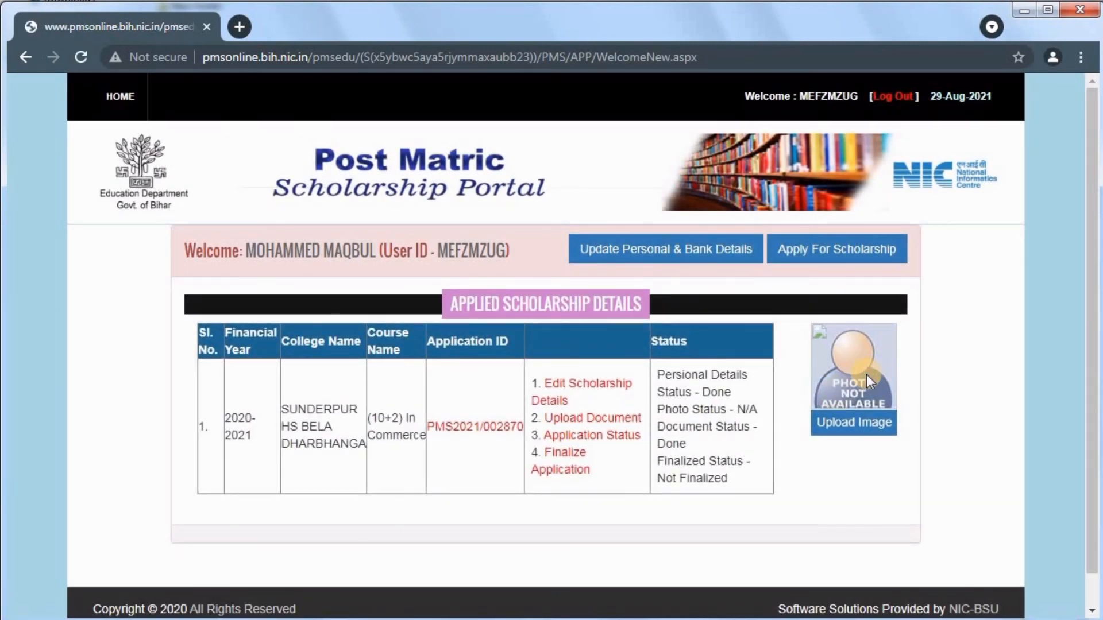
pyautogui.click(868, 426)
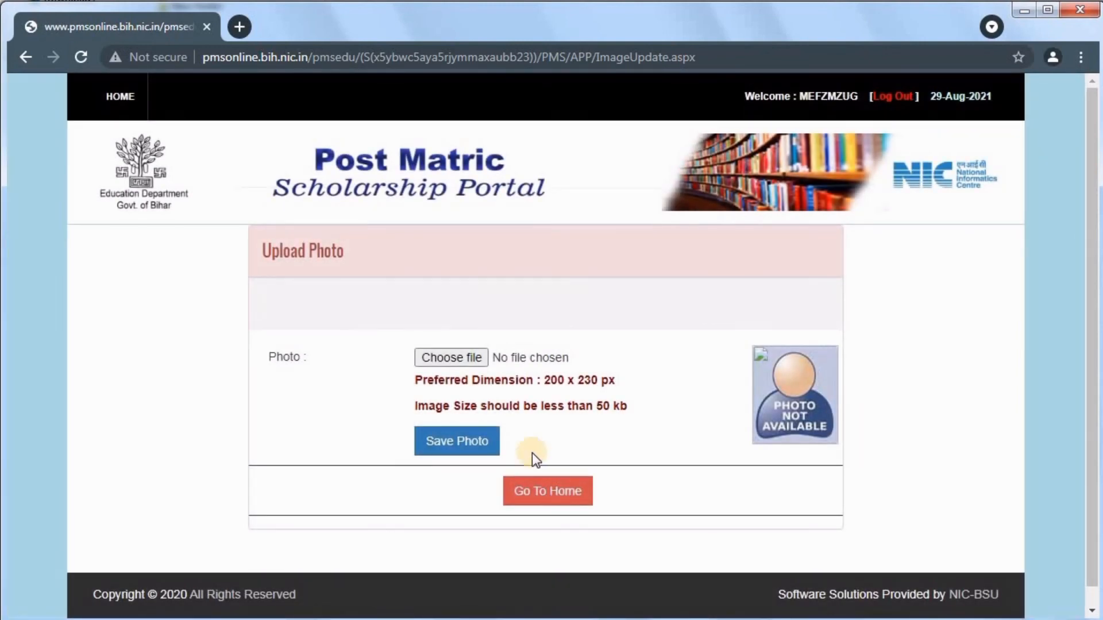
# - Try to save the PHOTO image from the nested New folder as the applicant's photo
pyautogui.click(470, 357)
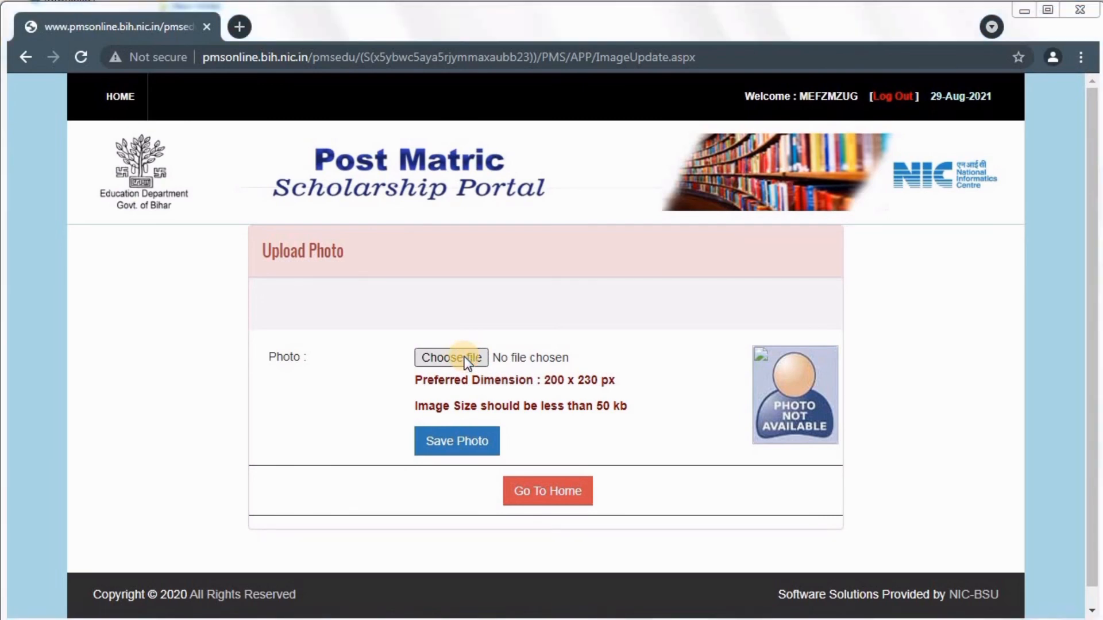
pyautogui.doubleClick(217, 144)
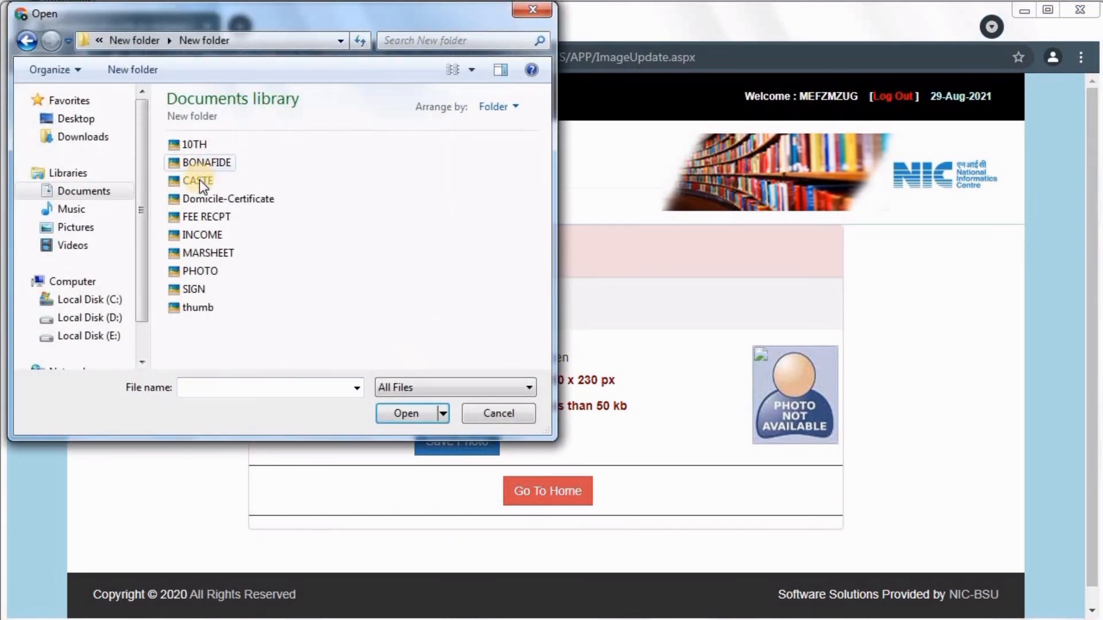
pyautogui.click(206, 269)
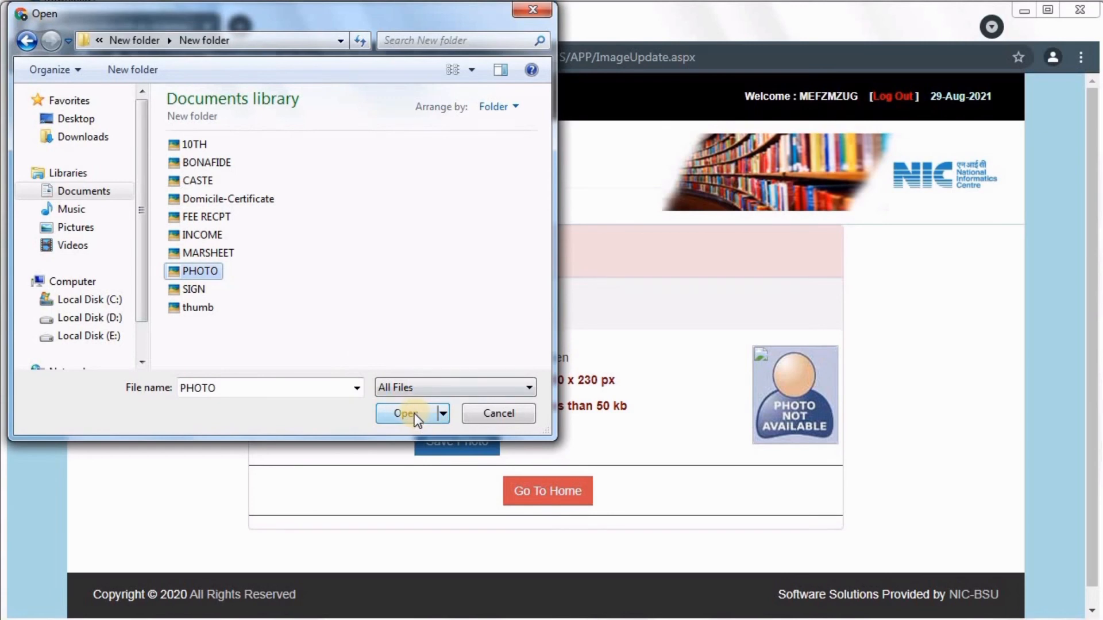
pyautogui.click(414, 413)
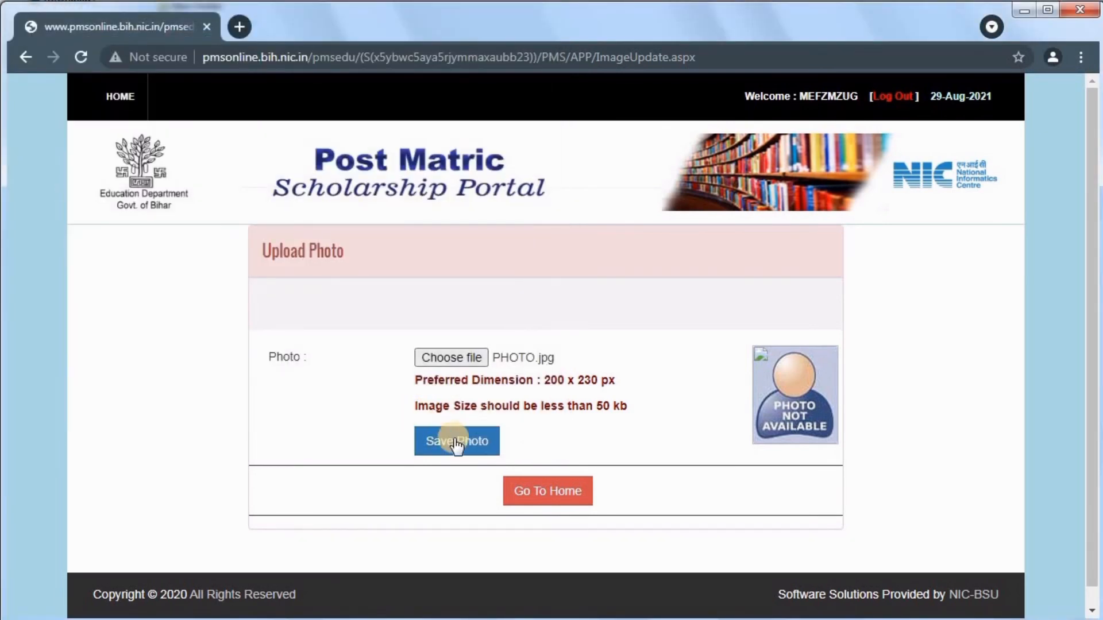
pyautogui.click(456, 442)
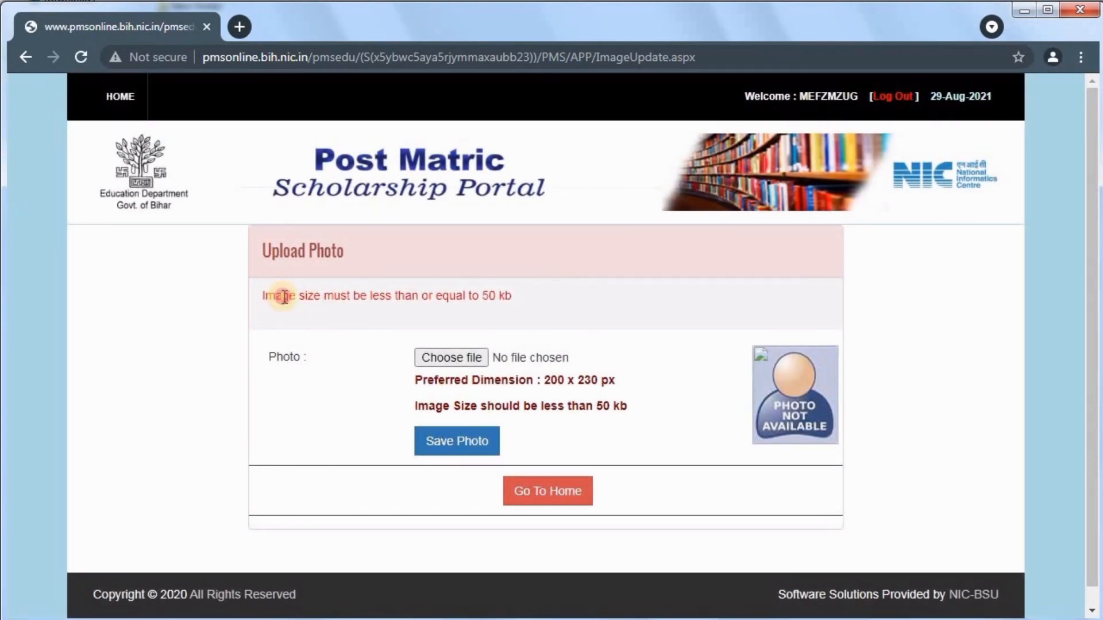
pyautogui.moveTo(266, 295); pyautogui.dragTo(492, 296)
pyautogui.click(492, 296)
# - Select the PHOTO image again, save it as the applicant's photo and return to the home page
pyautogui.click(453, 361)
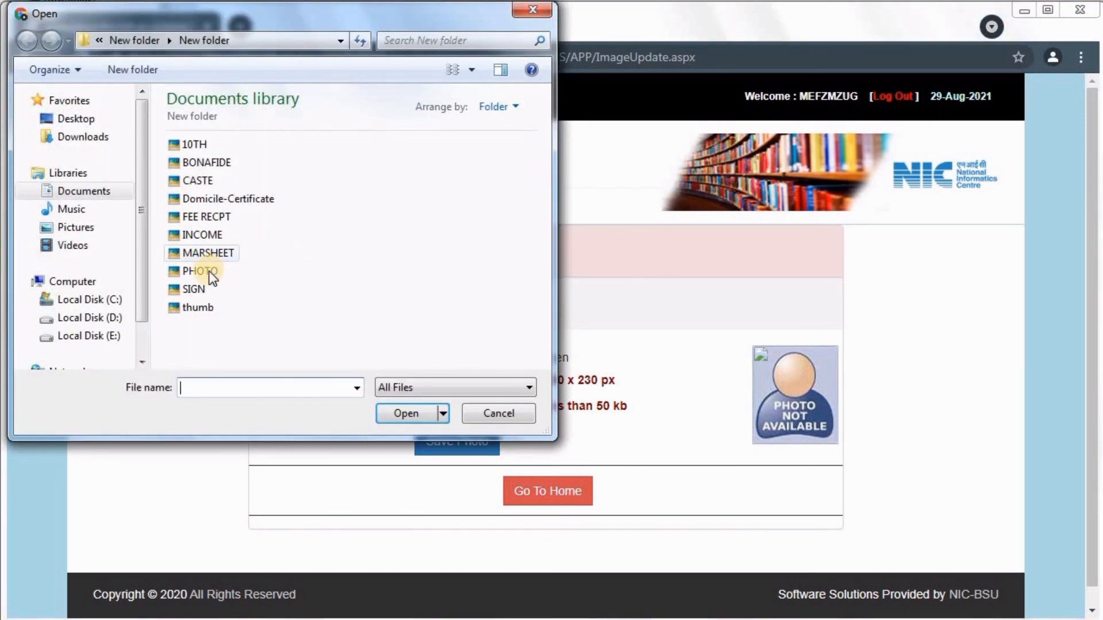
pyautogui.click(201, 271)
pyautogui.click(407, 411)
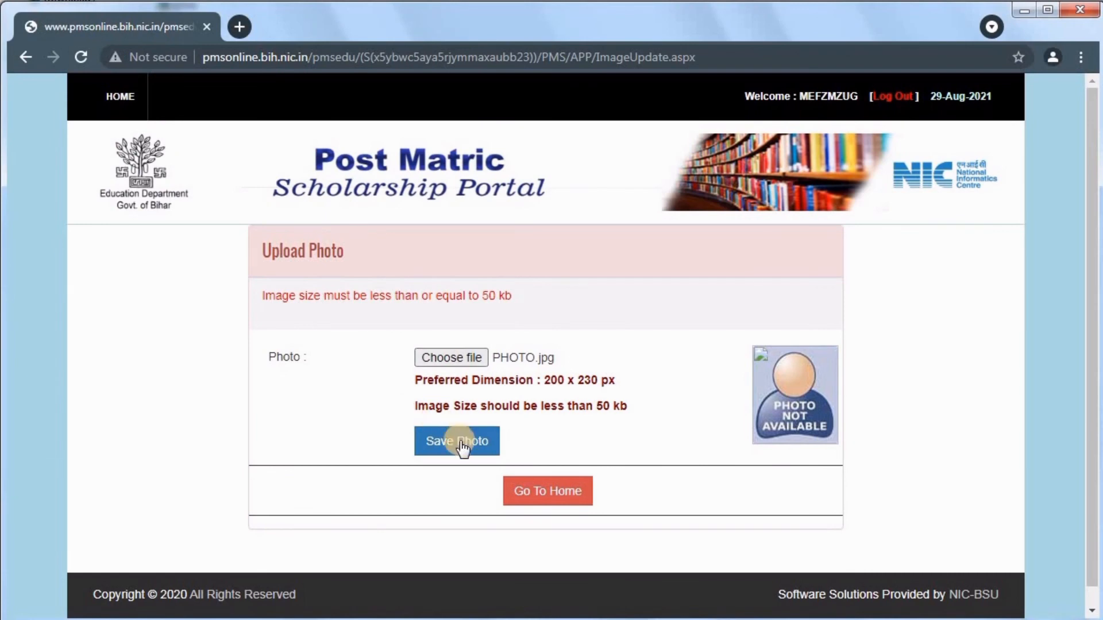
pyautogui.click(460, 441)
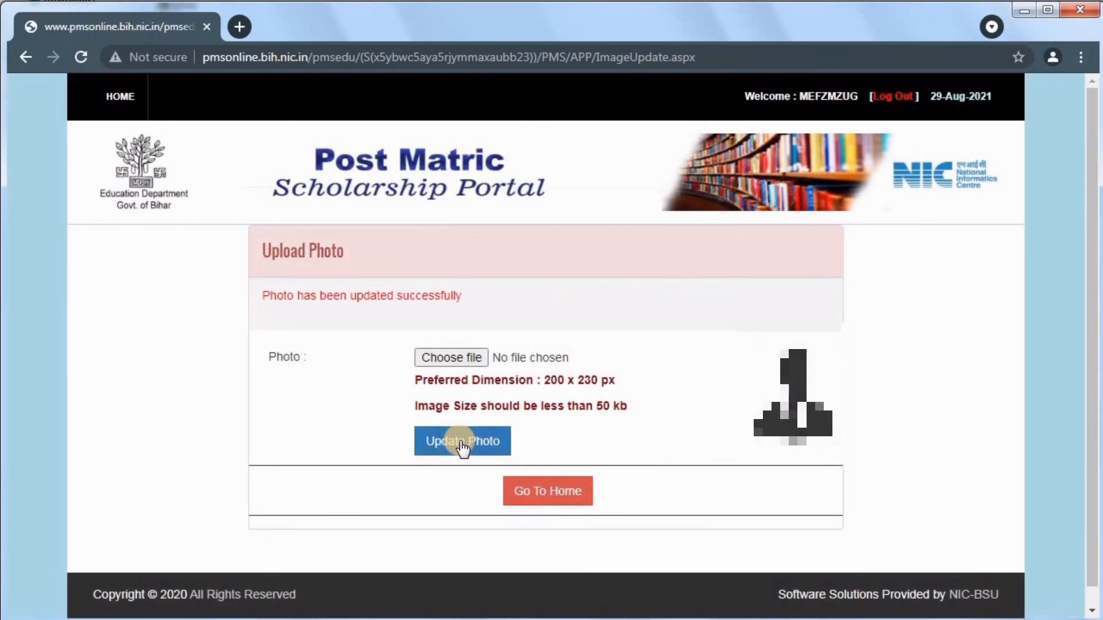
pyautogui.click(549, 493)
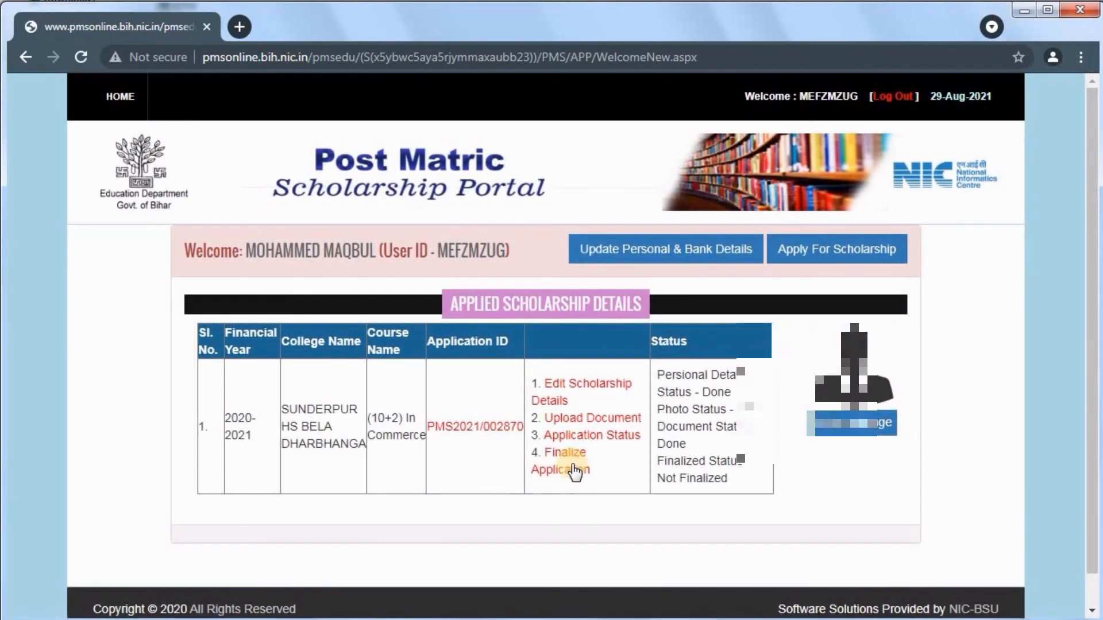
# - Open the application's finalization form with the student undertaking and dismiss the translation offer
pyautogui.click(572, 470)
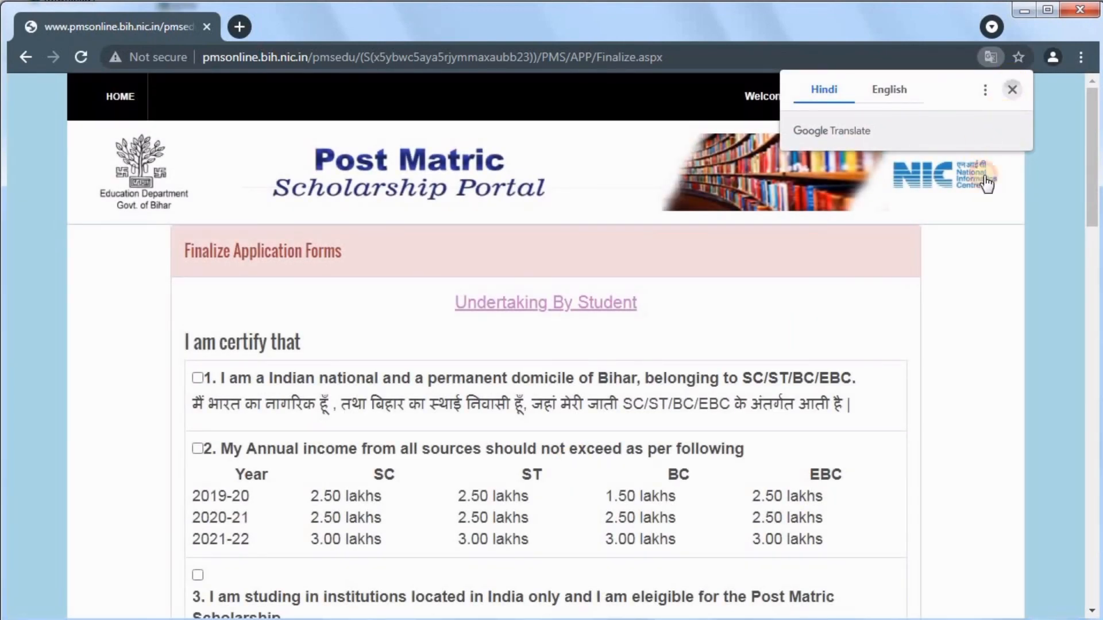
pyautogui.click(1015, 88)
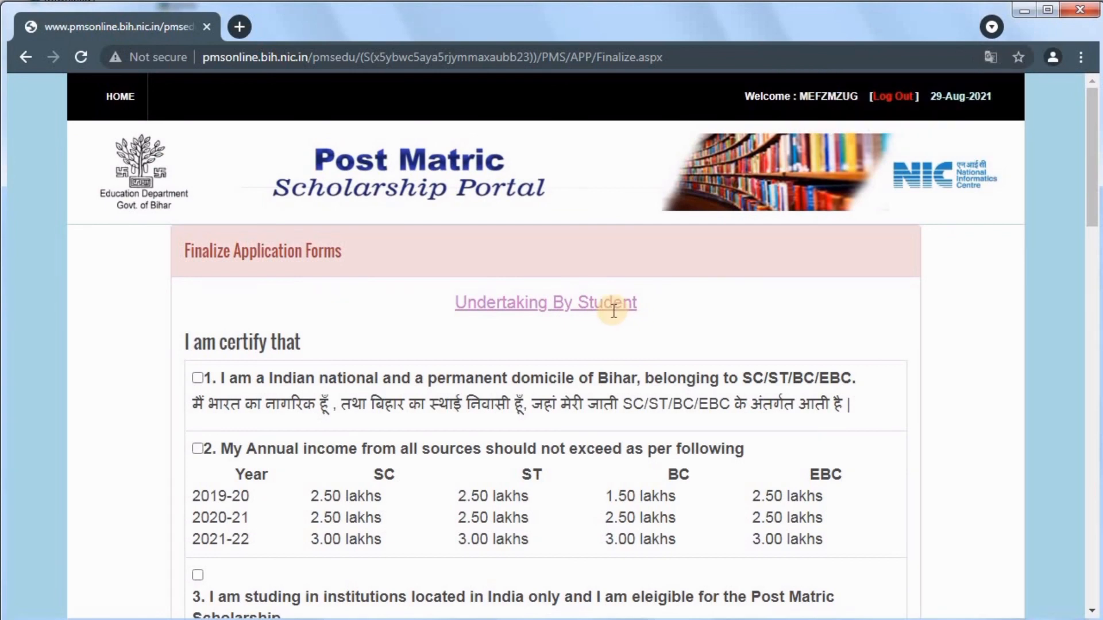
pyautogui.scroll(-1, 614, 311)
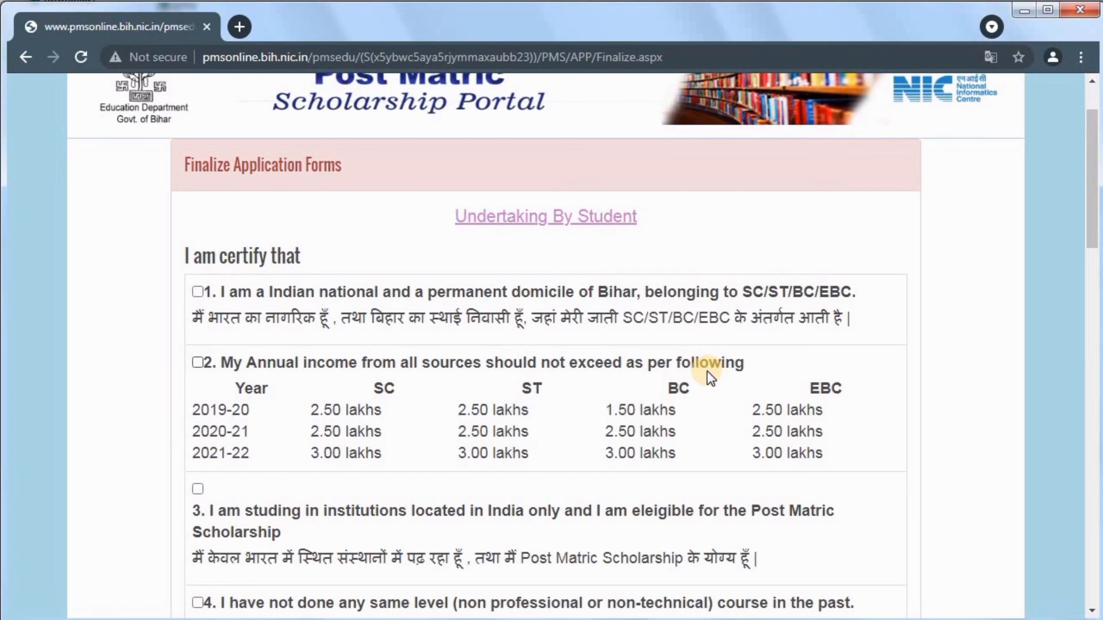
# - Accept undertaking declarations 1 to 3 on Bihar domicile, annual income limits and studying in institutions located in India
pyautogui.click(198, 292)
pyautogui.scroll(-1, 319, 361)
pyautogui.click(198, 402)
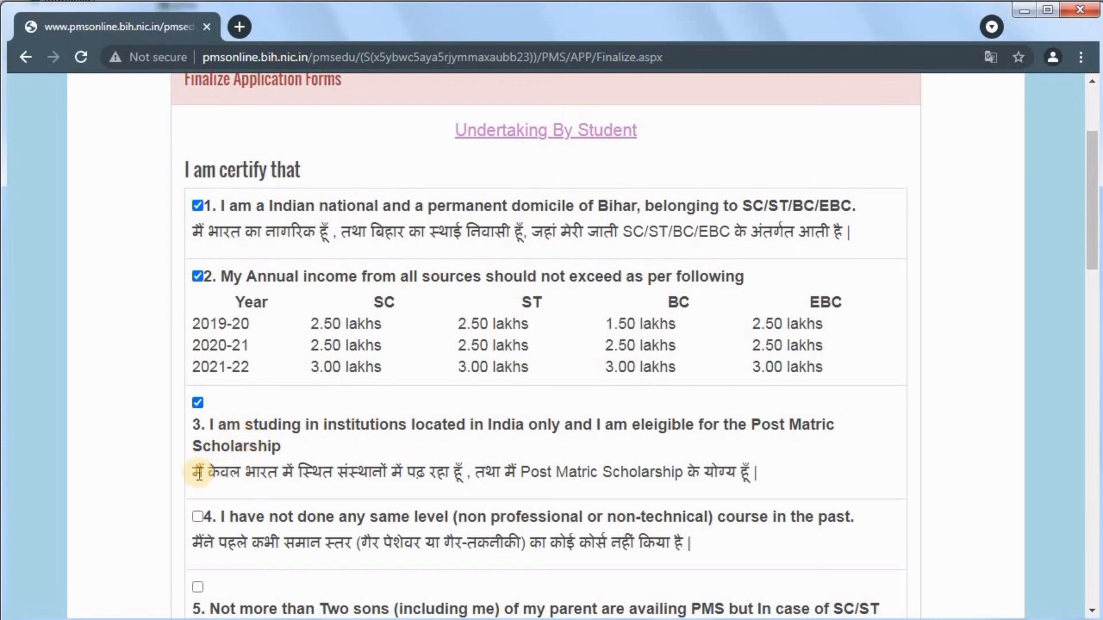
pyautogui.moveTo(192, 472); pyautogui.dragTo(757, 478)
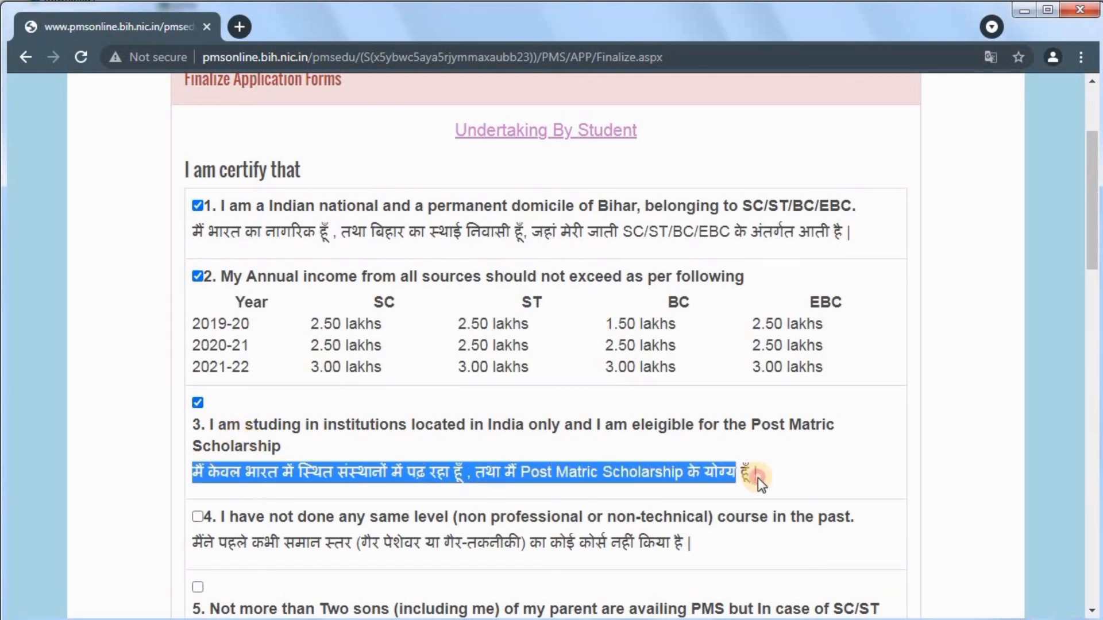
# - Review and accept declarations 4 and 5 on no past same-level course and the limit of two sons availing PMS
pyautogui.scroll(-3, 757, 478)
pyautogui.moveTo(198, 370); pyautogui.dragTo(681, 375)
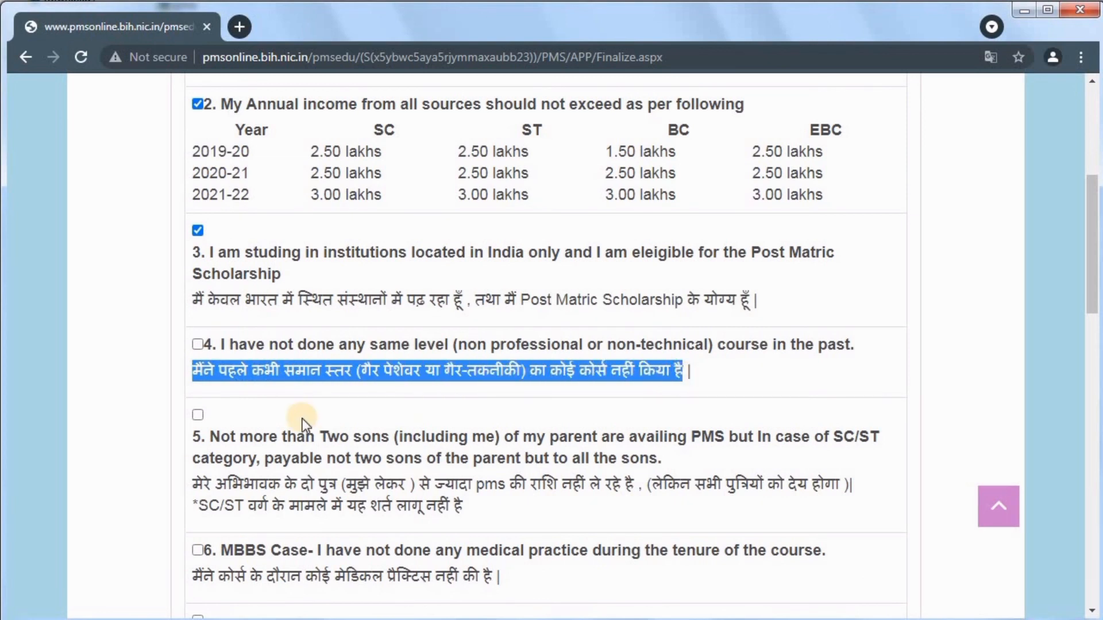
pyautogui.scroll(-1, 271, 425)
pyautogui.moveTo(246, 406); pyautogui.dragTo(480, 430)
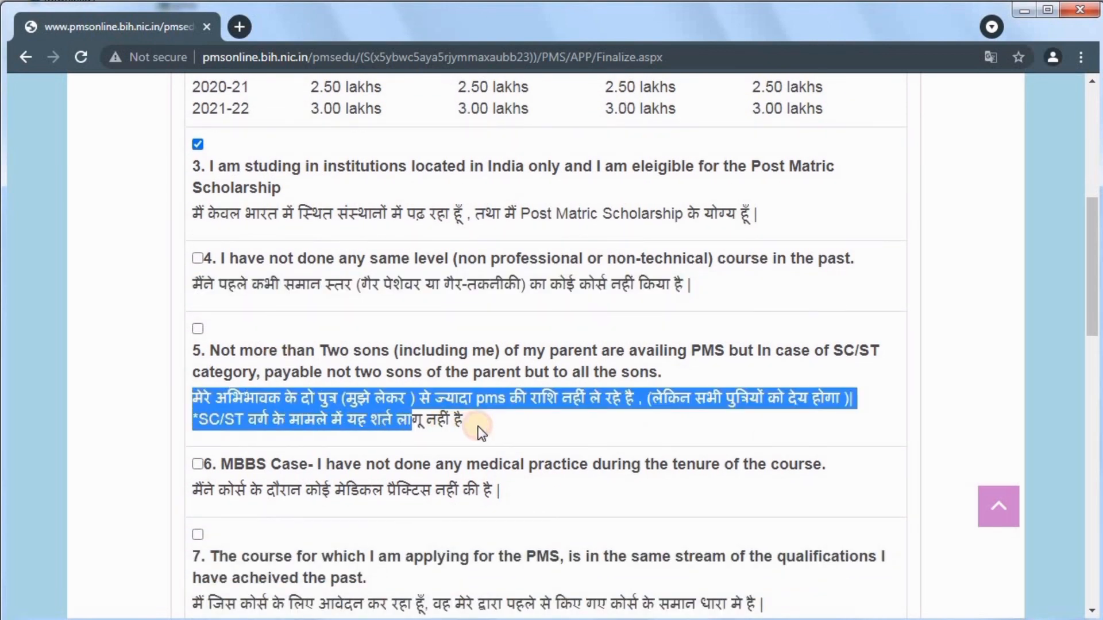
pyautogui.click(482, 433)
pyautogui.scroll(-1, 460, 431)
pyautogui.scroll(-1, 460, 430)
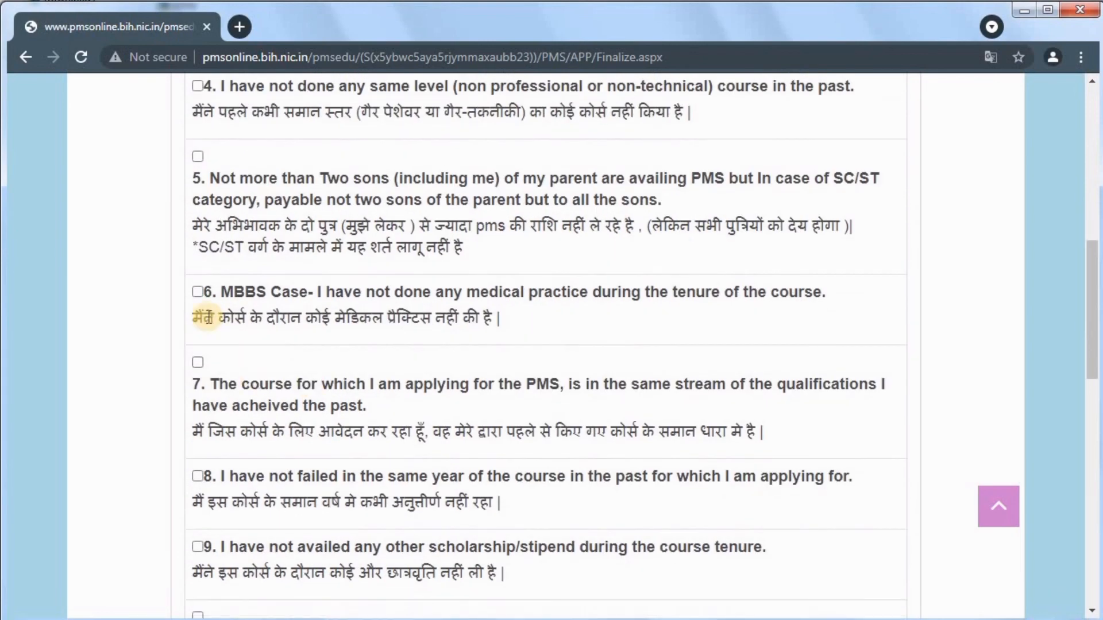
pyautogui.scroll(2, 195, 302)
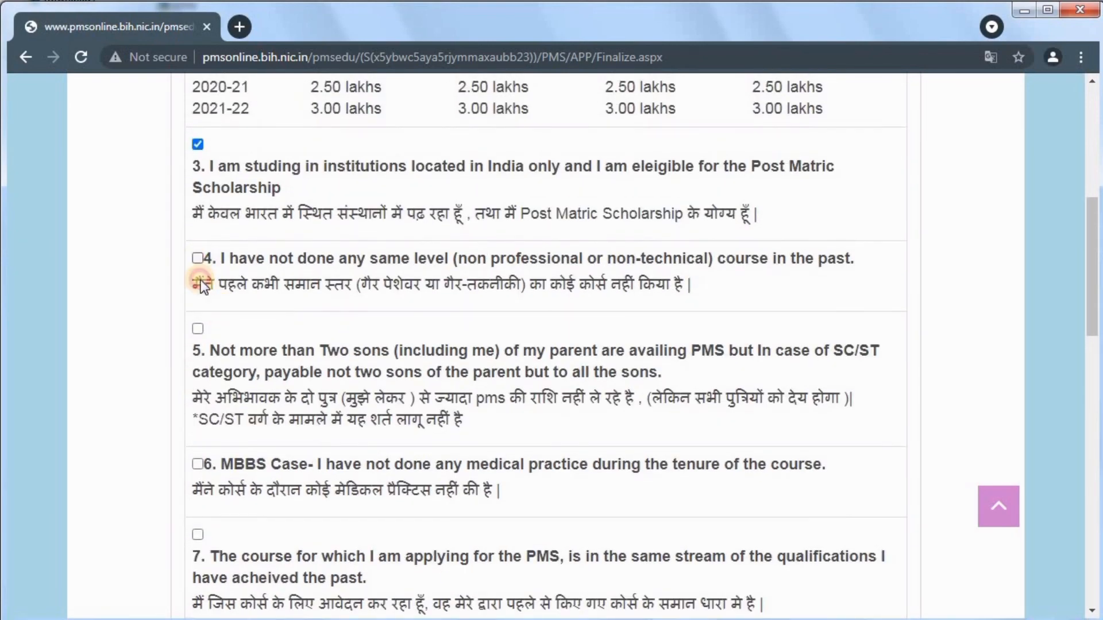
pyautogui.click(198, 258)
pyautogui.click(198, 327)
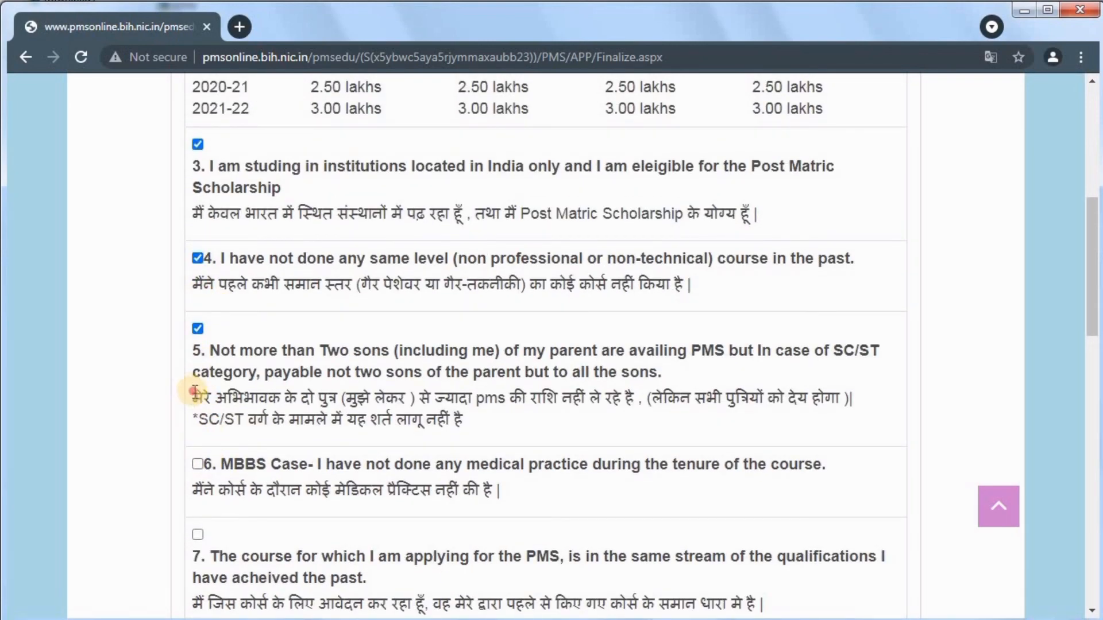
pyautogui.moveTo(194, 393); pyautogui.dragTo(473, 420)
pyautogui.click(473, 419)
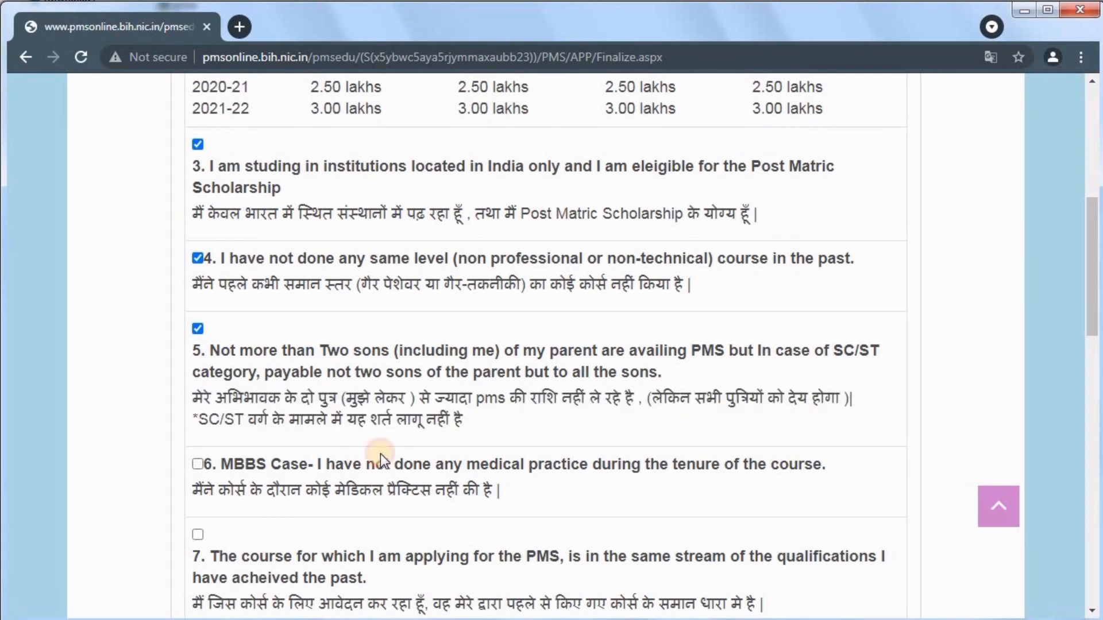
# - Accept declarations 6 and 7 on no medical practice during the course and applying in the same stream as past qualifications
pyautogui.click(198, 464)
pyautogui.scroll(-2, 197, 459)
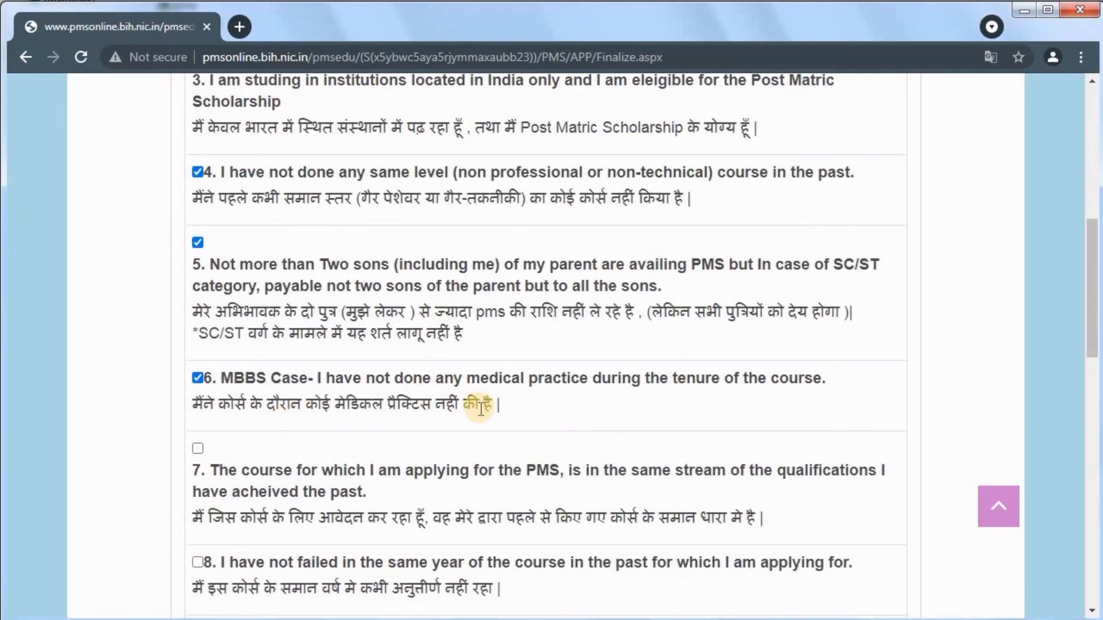
pyautogui.scroll(-3, 471, 410)
pyautogui.click(197, 276)
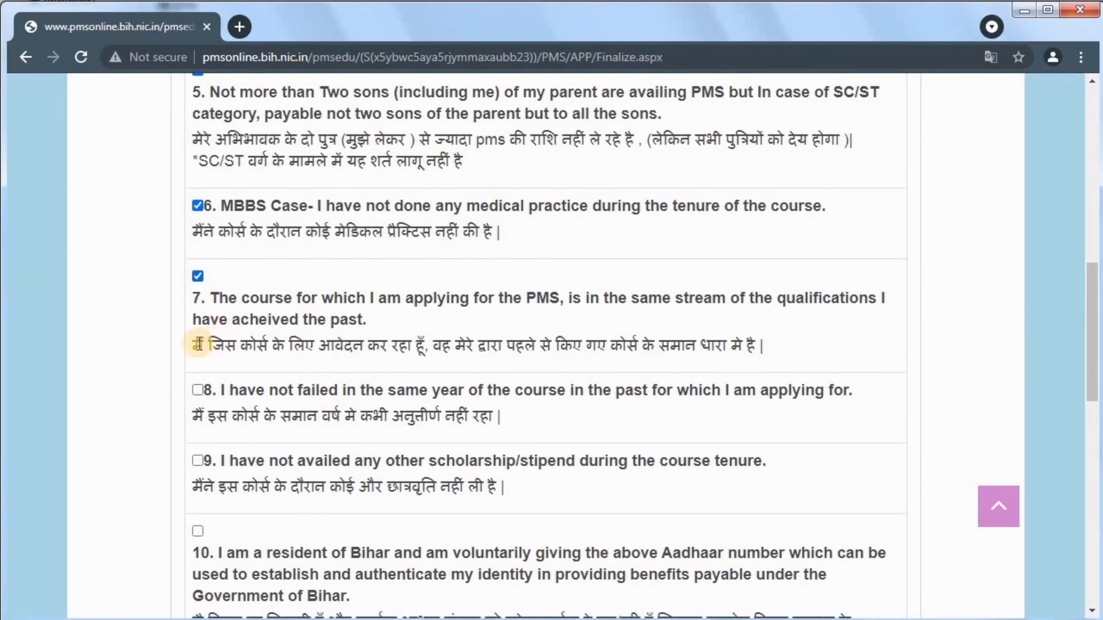
pyautogui.moveTo(193, 345); pyautogui.dragTo(756, 343)
# - Accept declarations 8 and 9 on not having failed the same course year and not having availed any other scholarship
pyautogui.scroll(-2, 556, 352)
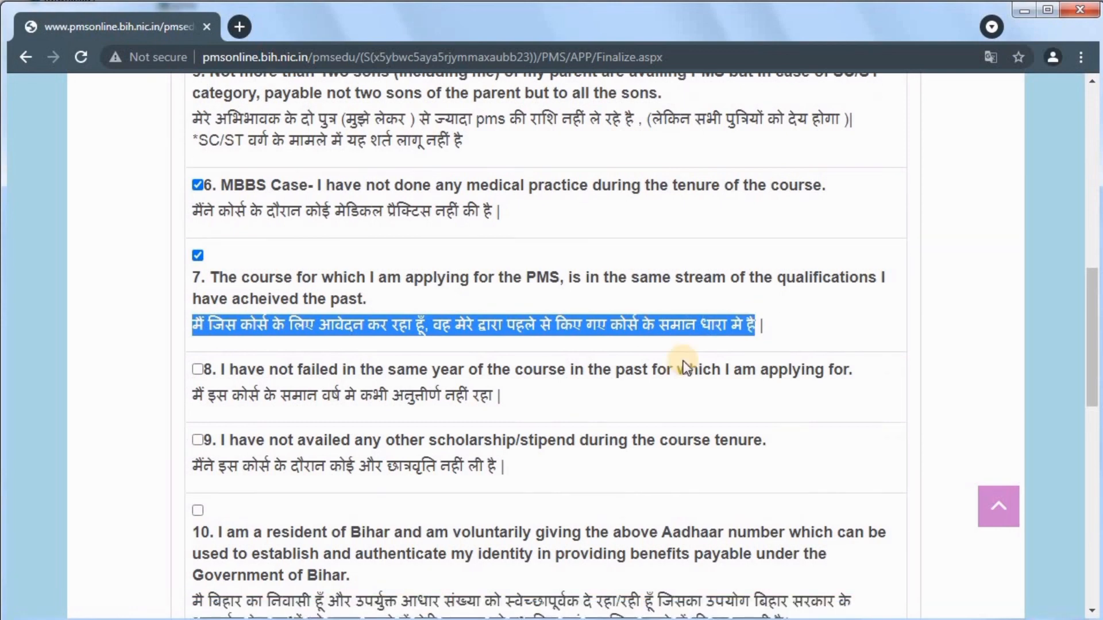
pyautogui.moveTo(194, 334); pyautogui.dragTo(501, 347)
pyautogui.click(197, 303)
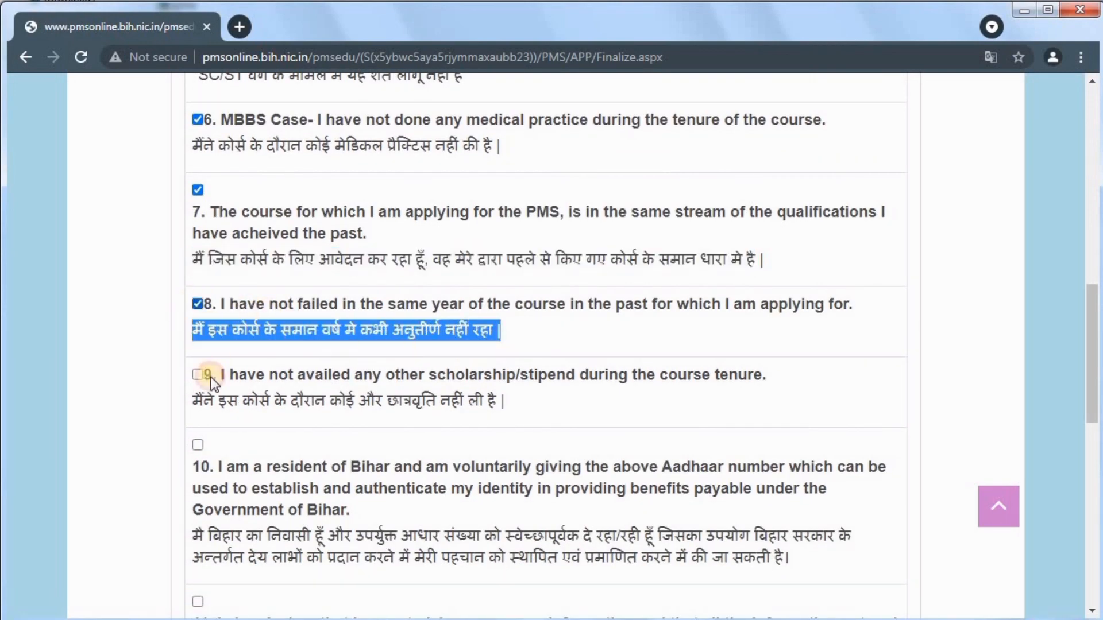
pyautogui.moveTo(192, 399); pyautogui.dragTo(500, 400)
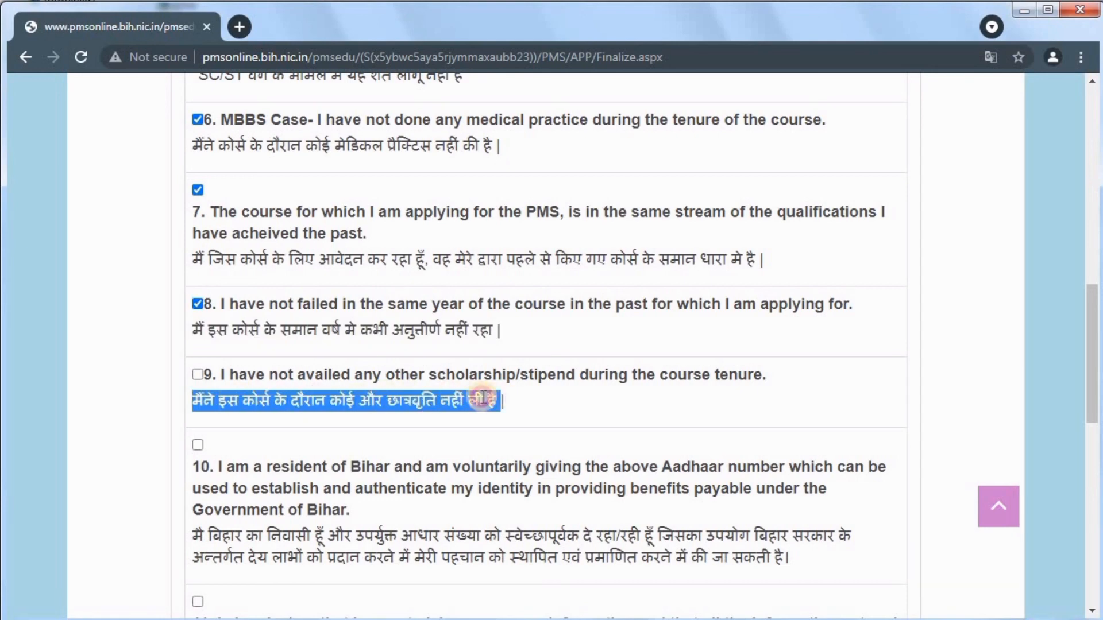
pyautogui.click(196, 373)
# - Accept declarations 10 and 11 on voluntarily giving the Aadhaar number and providing only correct information
pyautogui.scroll(-3, 300, 395)
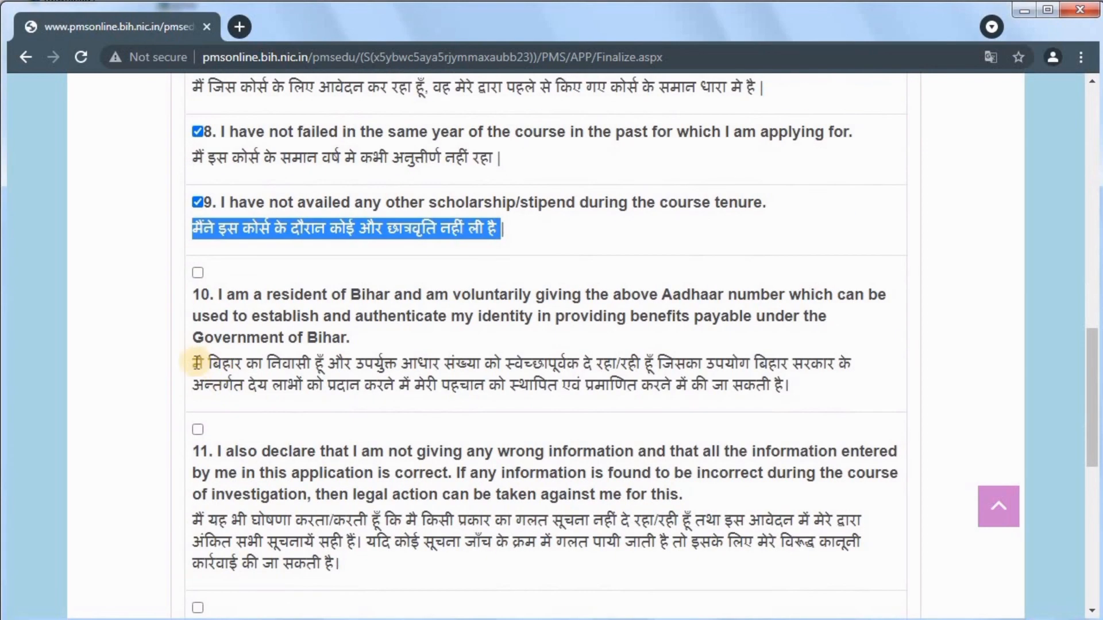
pyautogui.moveTo(193, 363); pyautogui.dragTo(795, 390)
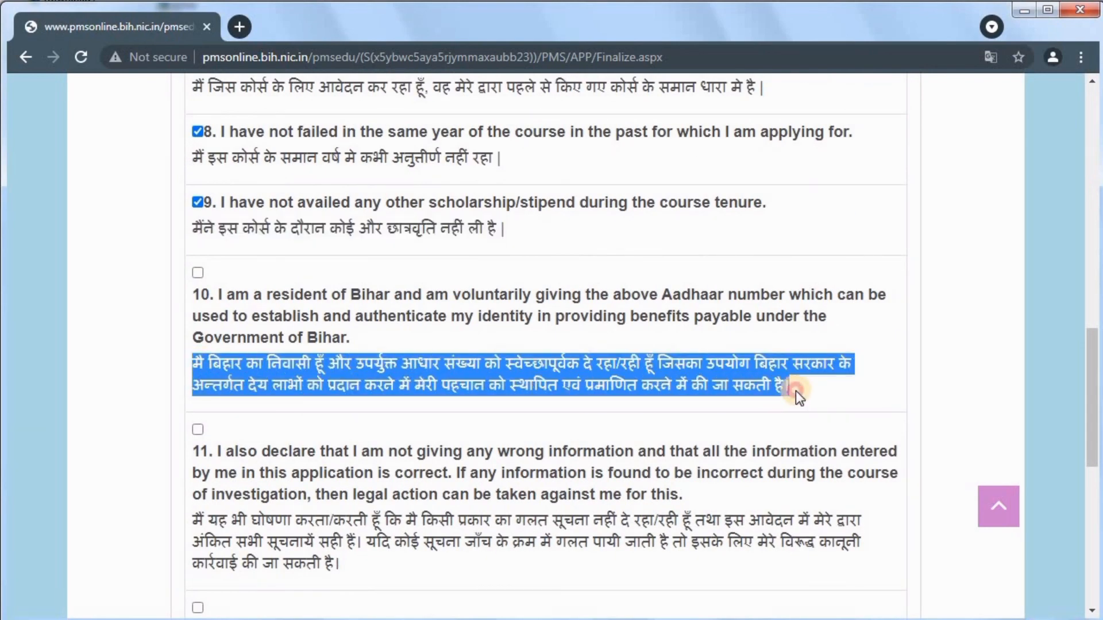
pyautogui.click(198, 273)
pyautogui.scroll(-2, 246, 406)
pyautogui.scroll(-1, 240, 415)
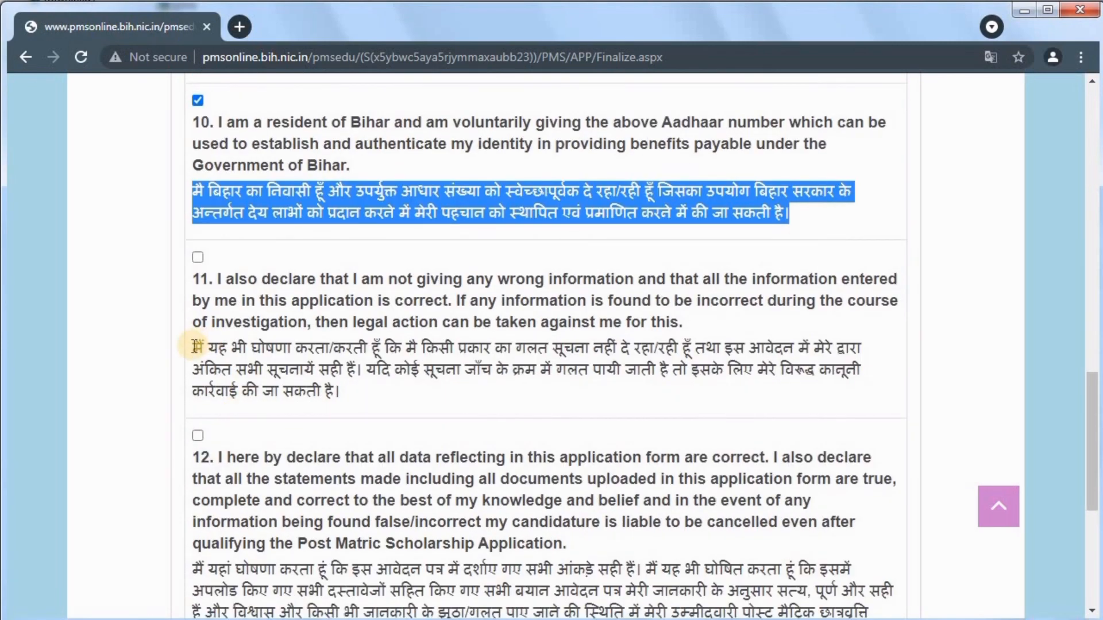
pyautogui.moveTo(194, 347); pyautogui.dragTo(350, 397)
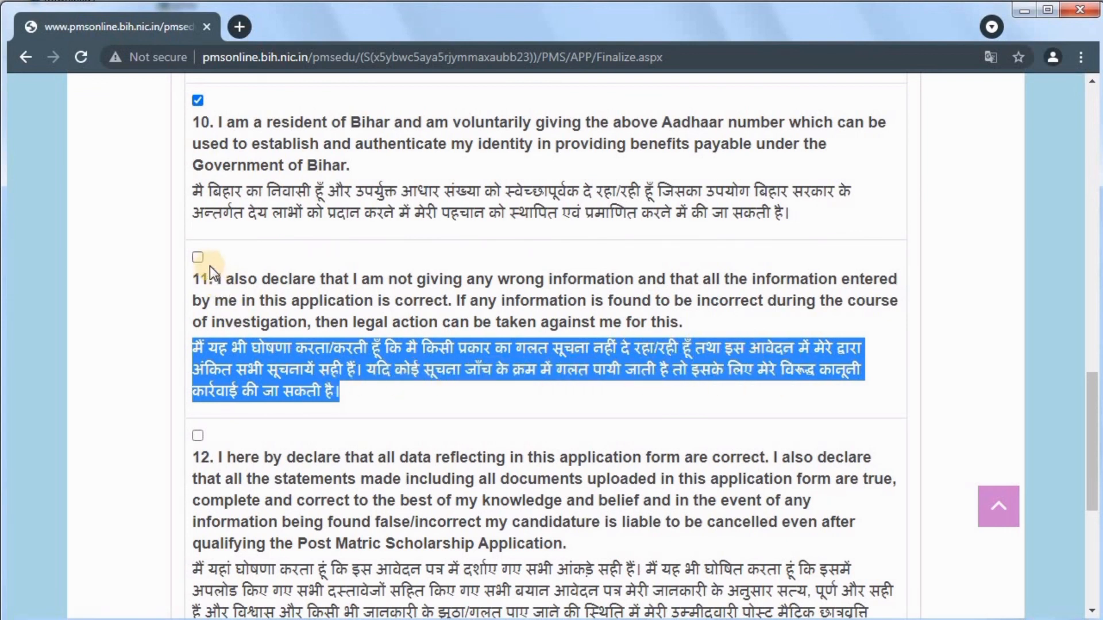
pyautogui.click(197, 258)
# - Accept declaration 12, that all application data, statements and uploaded documents are true and correct
pyautogui.scroll(-2, 248, 365)
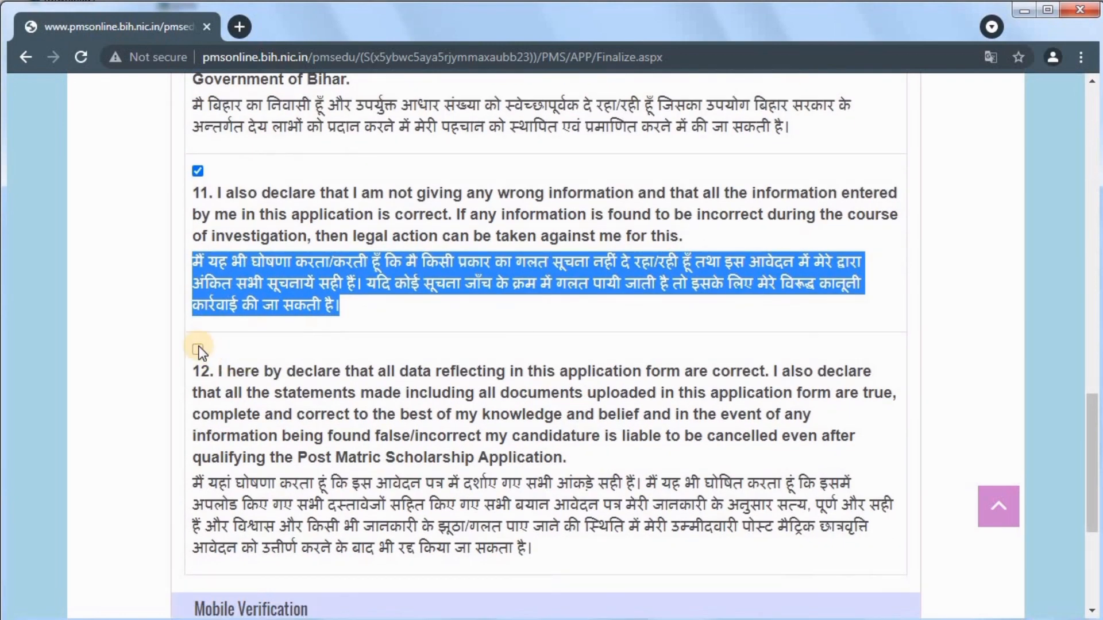
pyautogui.scroll(-2, 388, 402)
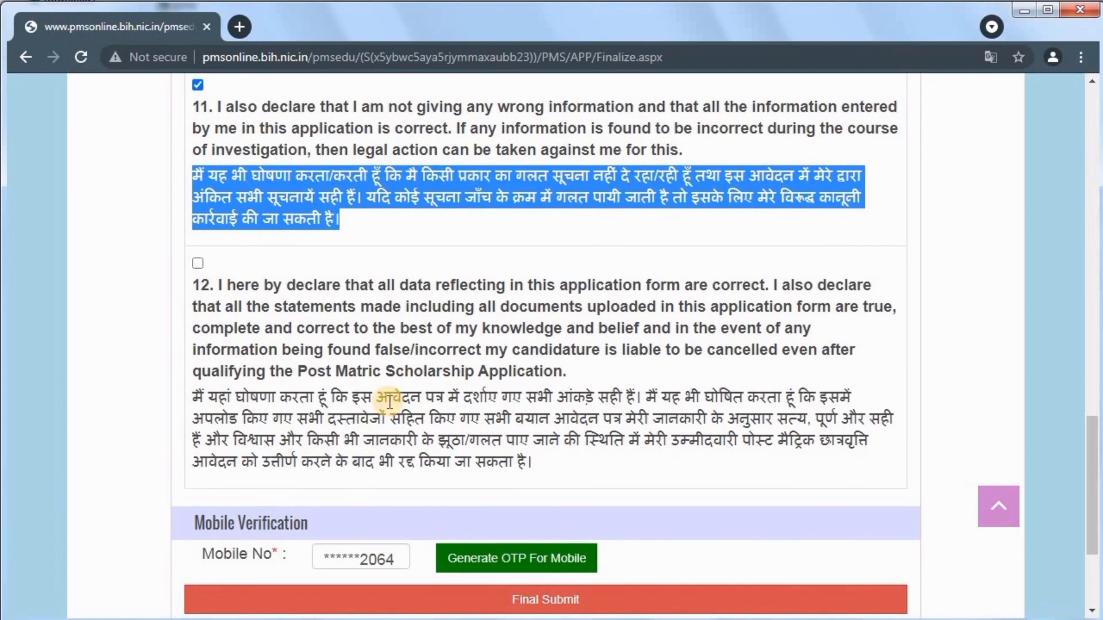
pyautogui.scroll(-2, 389, 400)
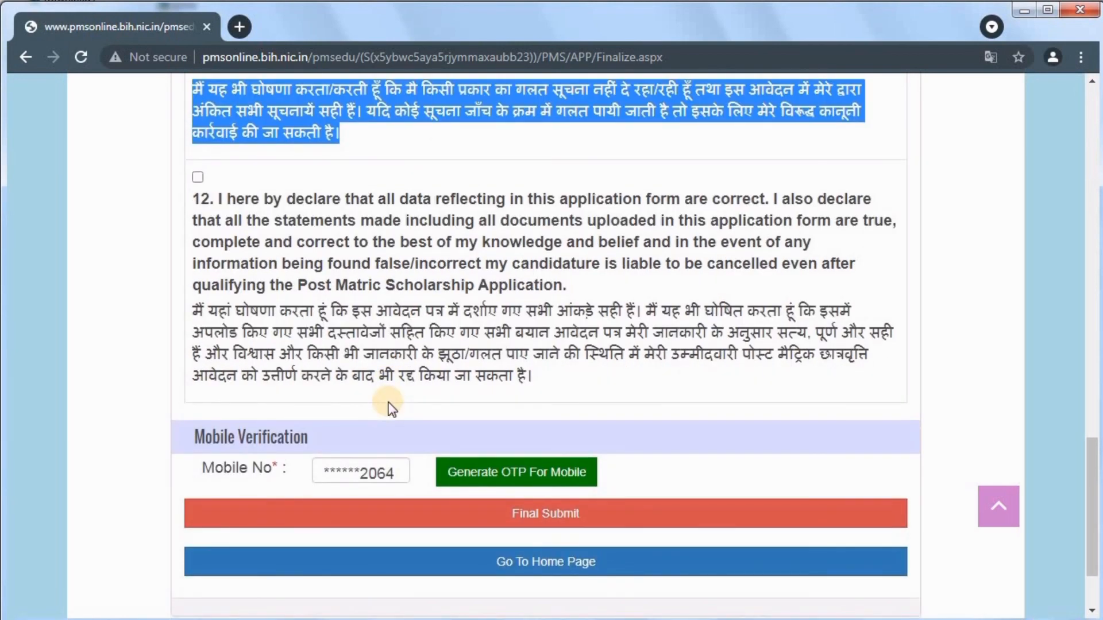
pyautogui.click(197, 177)
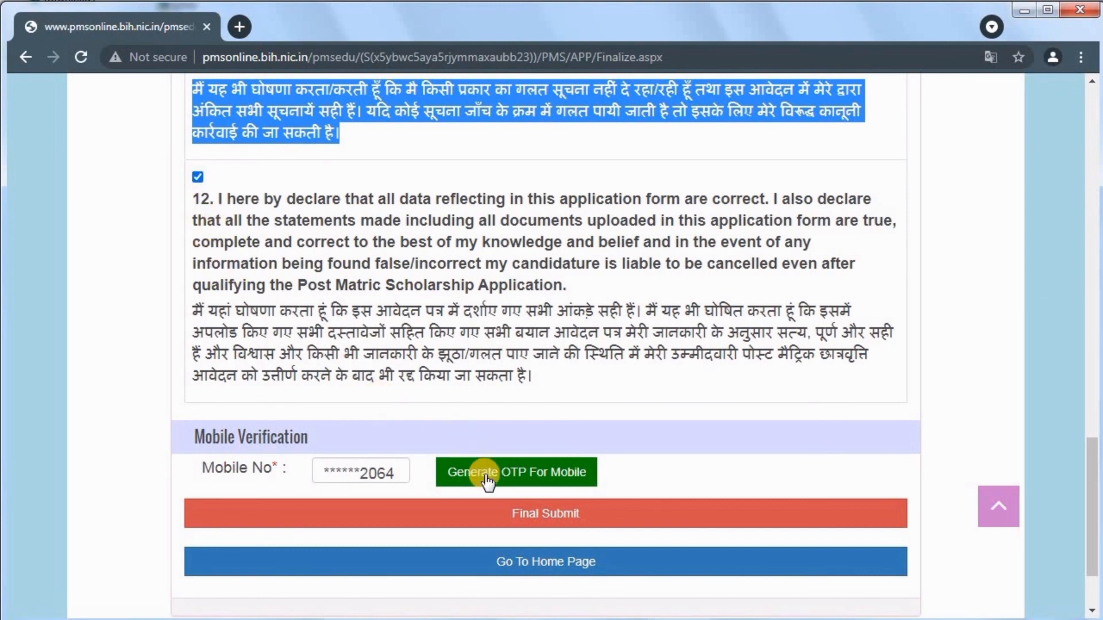